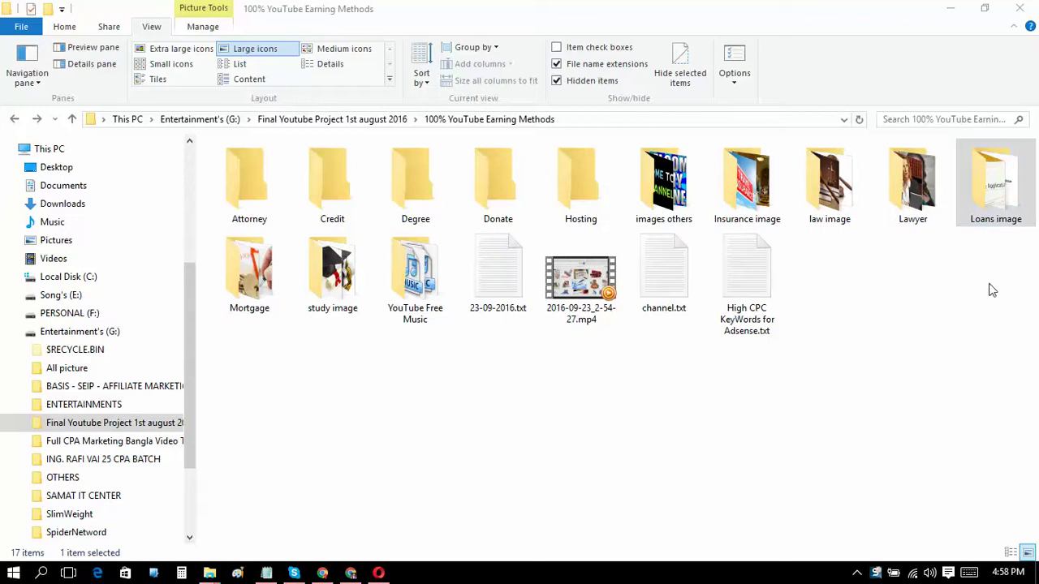
Step: Switch from File Explorer to the Chrome window playing 'Amerian Best Education 23'
click(351, 573)
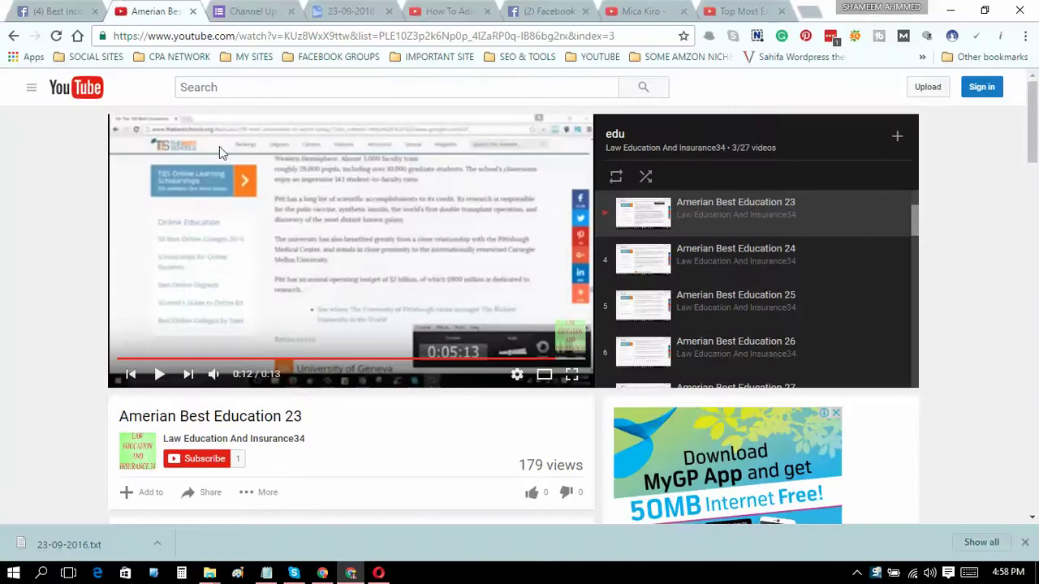
Step: Flip through the browser tabs and windows, including the video and the loan image results
click(653, 10)
click(726, 9)
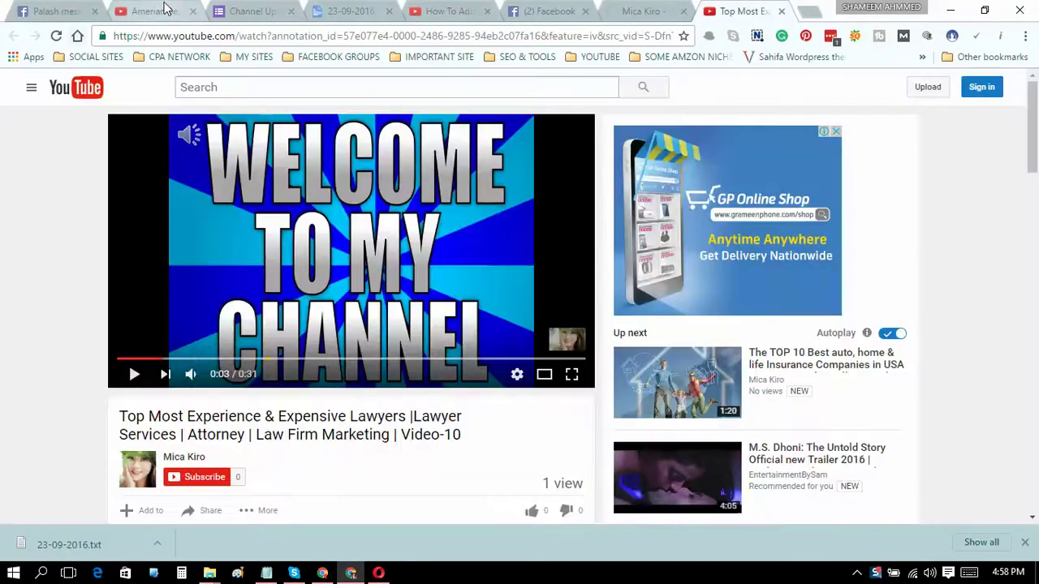
click(167, 11)
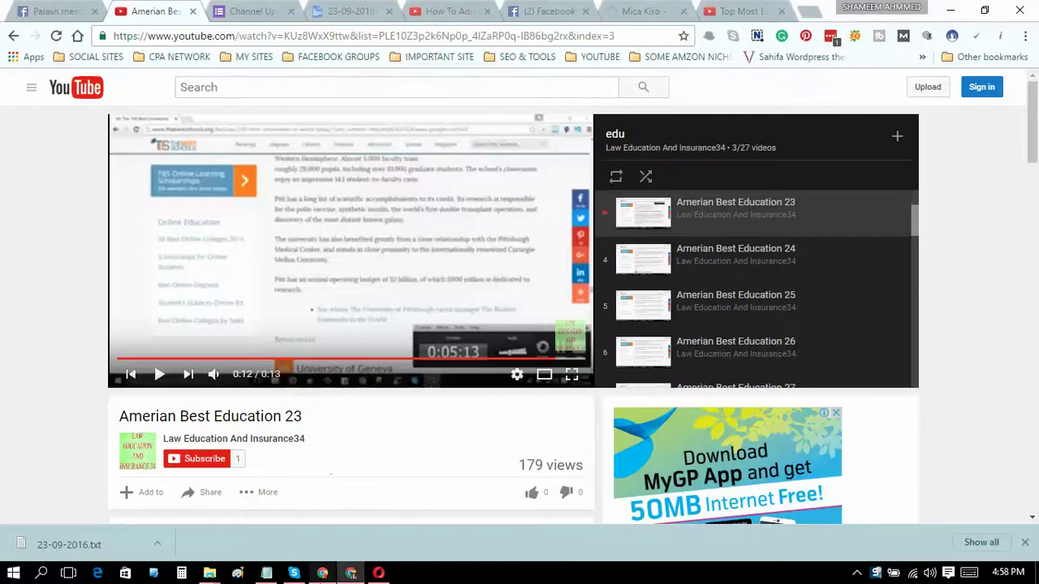
click(323, 573)
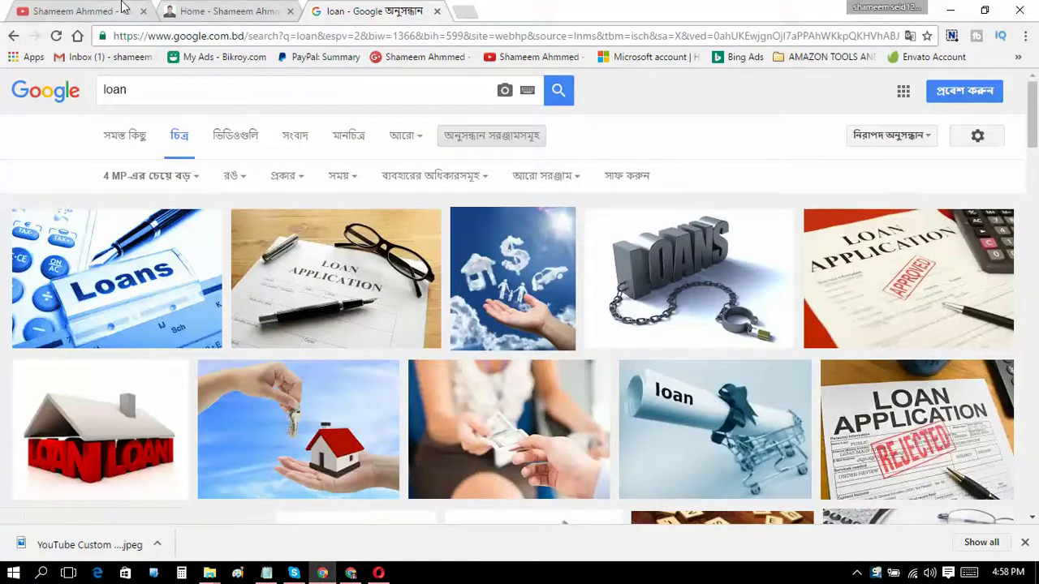
Step: From the channel page, open My Channel's uploaded videos, then the free Audio Library
click(122, 10)
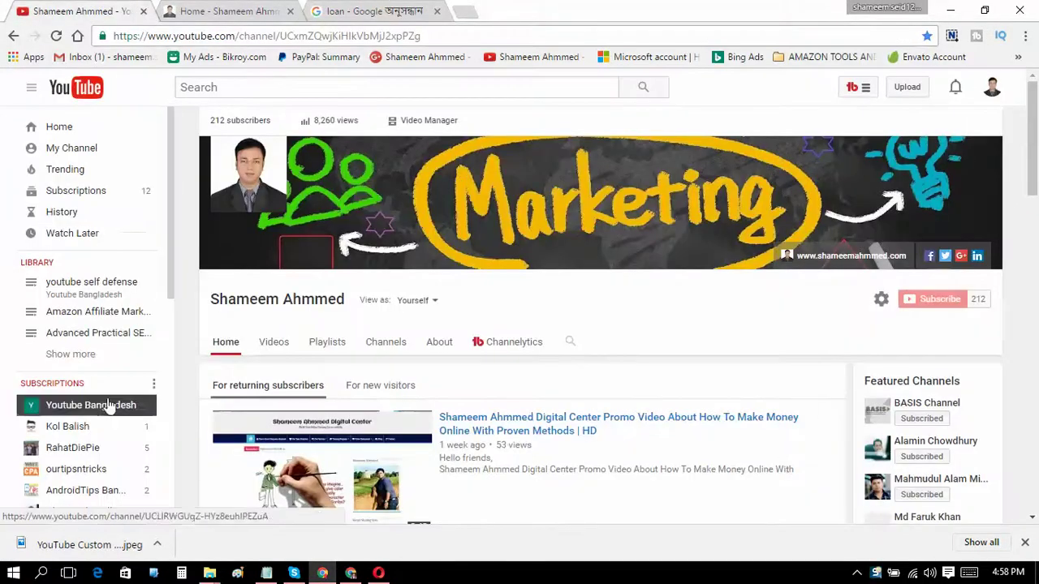
click(121, 149)
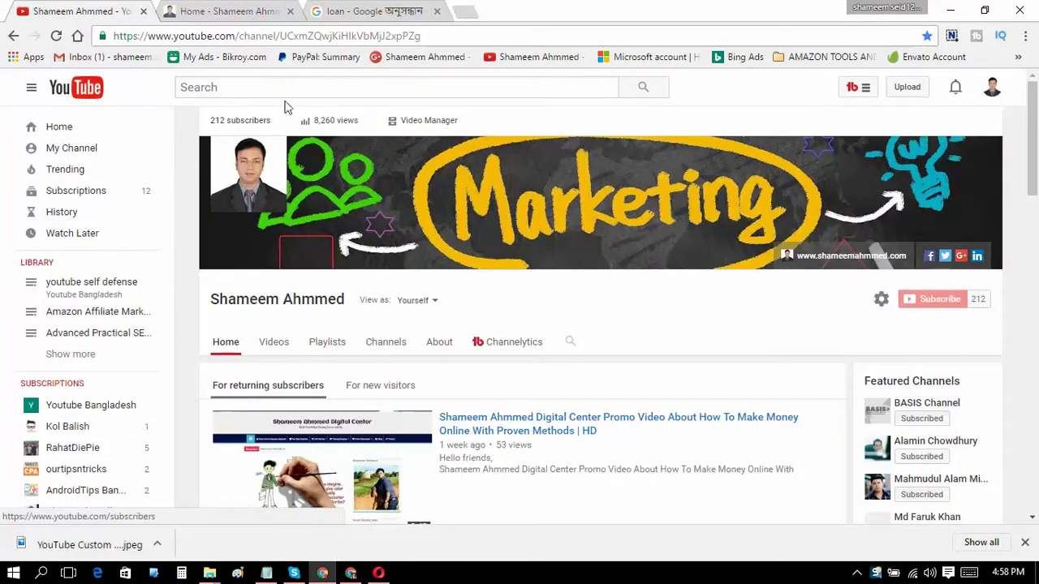
click(420, 126)
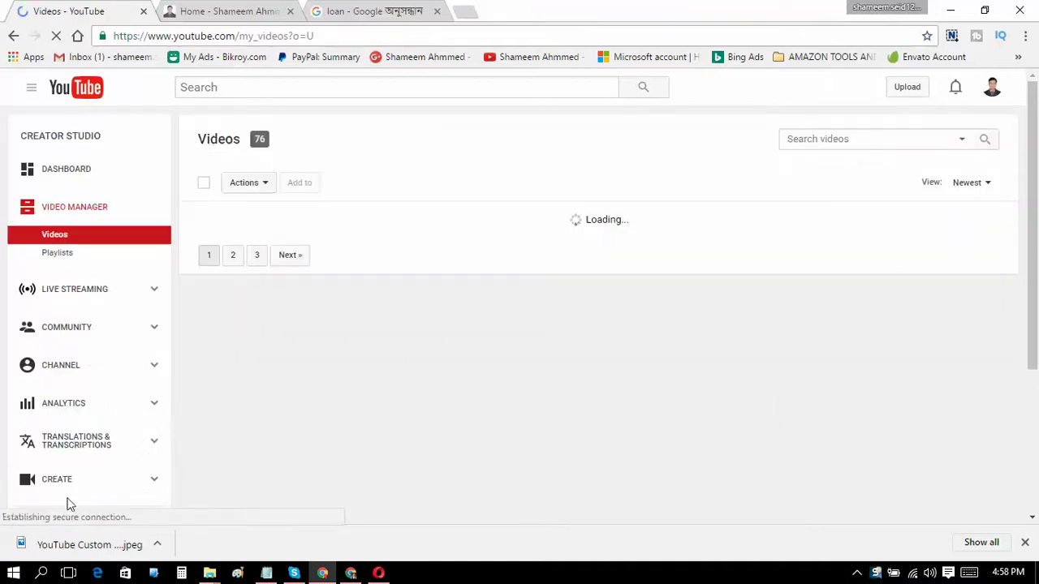
click(57, 479)
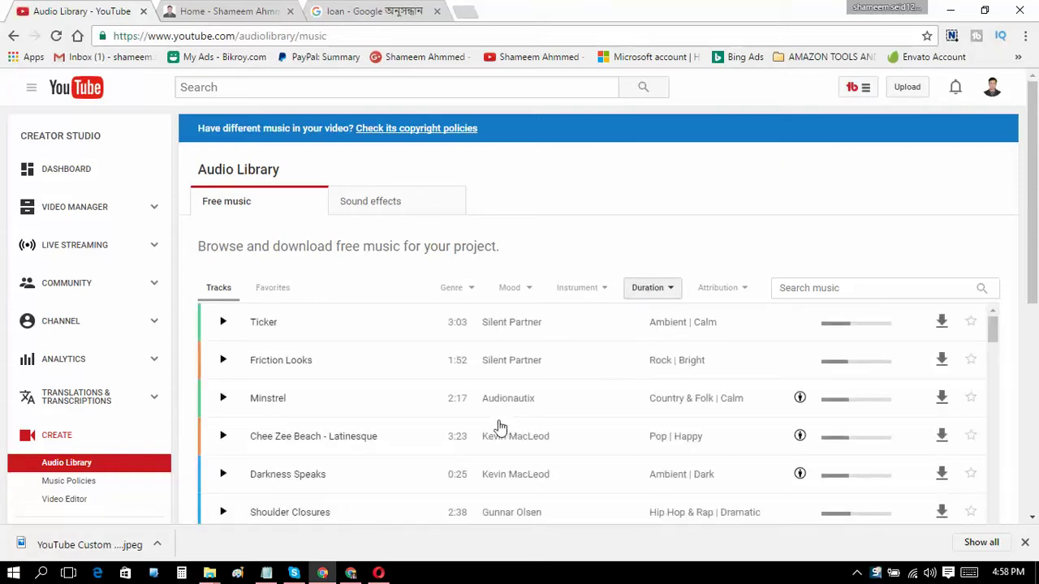
Step: Look over the Audio Library's free music tracks, then return to the Google 'loan' image results
mouse_move(800, 406)
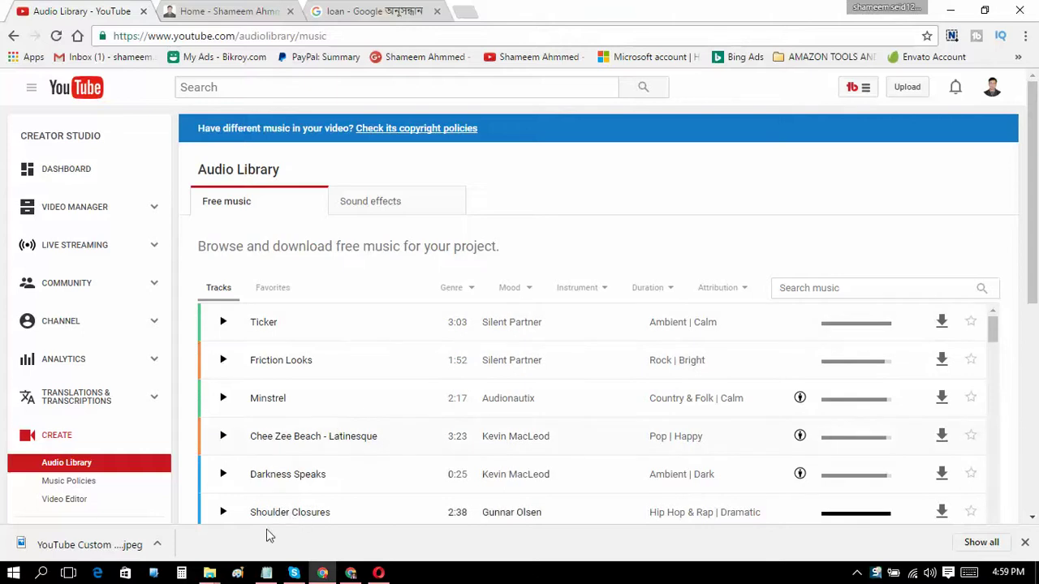
click(414, 13)
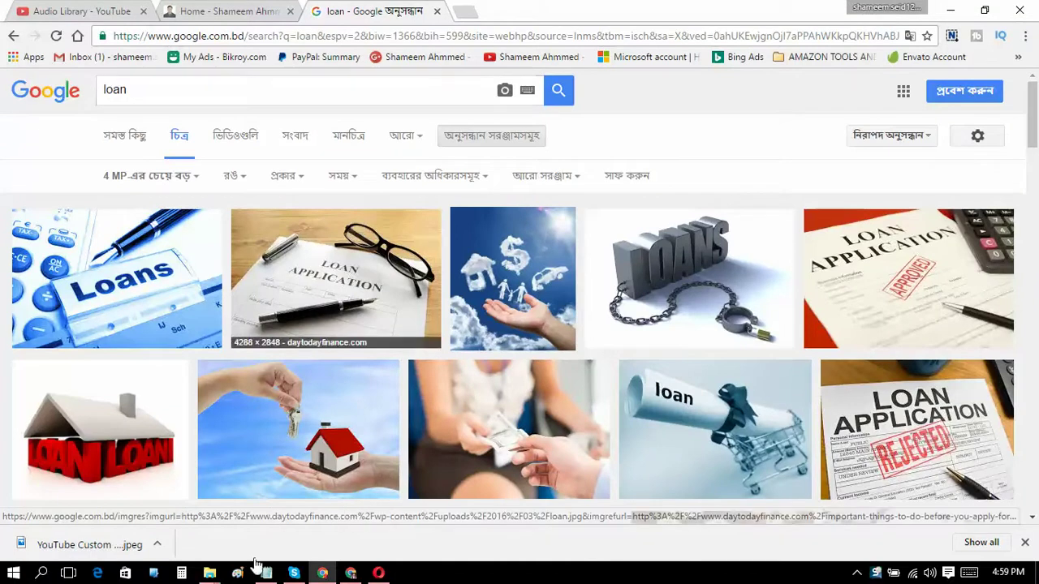
Step: Preview the money-changing-hands photo, then bring back the 100% YouTube Earning Methods folder window
mouse_move(214, 574)
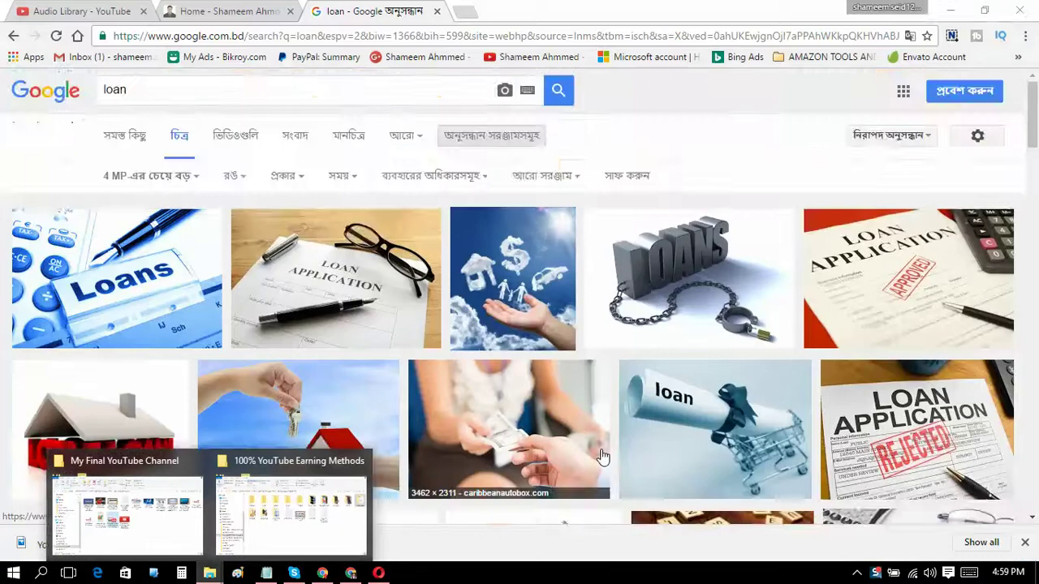
click(602, 457)
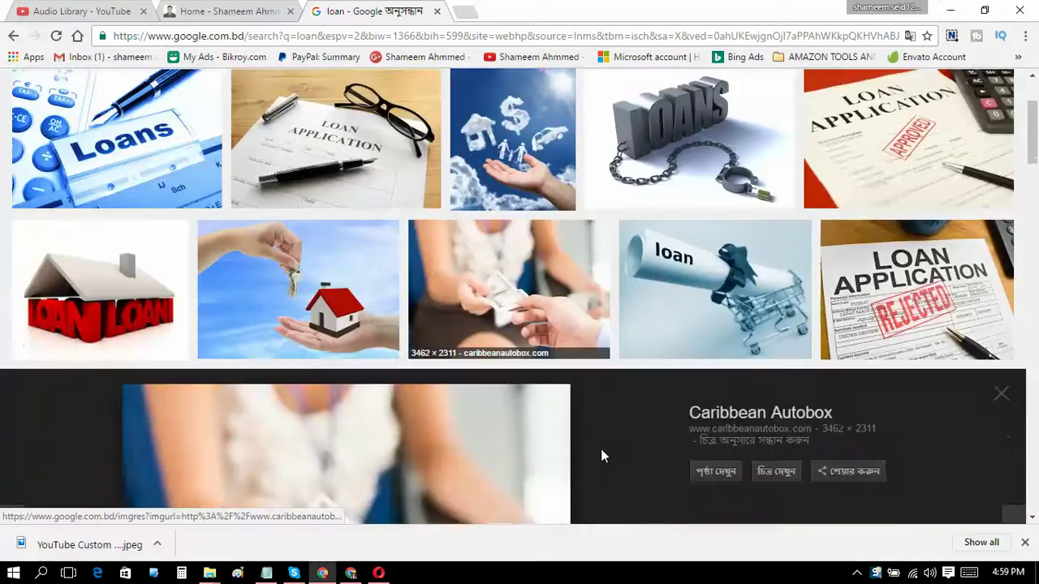
mouse_move(218, 575)
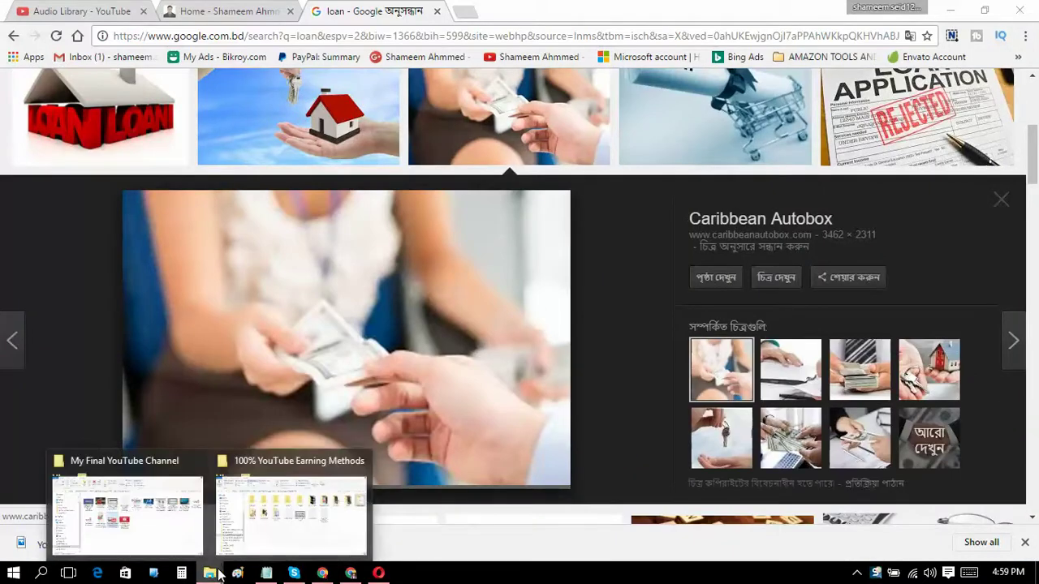
click(267, 529)
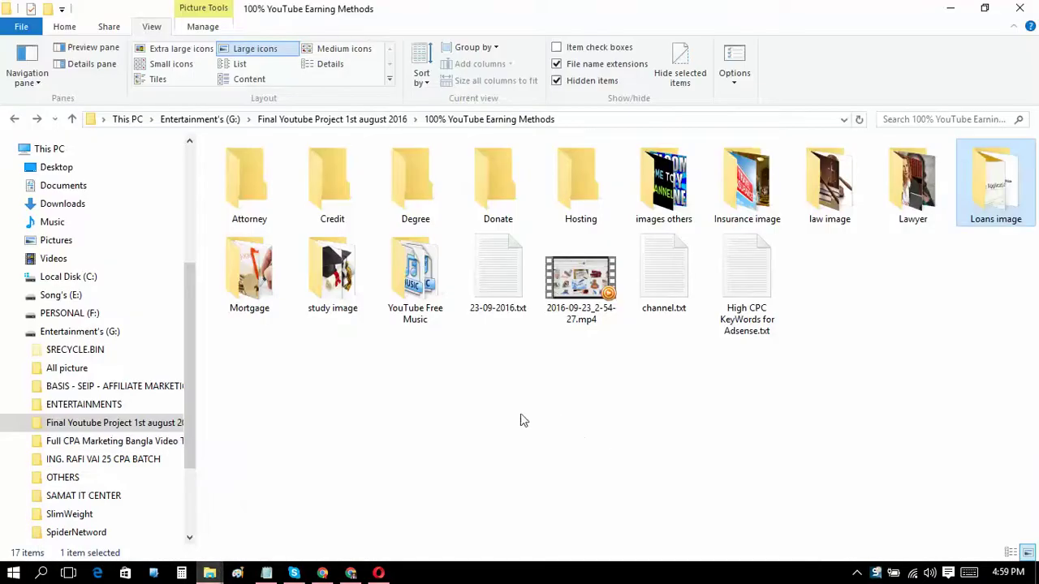
Step: Open the Loans image folder and create a new folder inside it
double_click(415, 296)
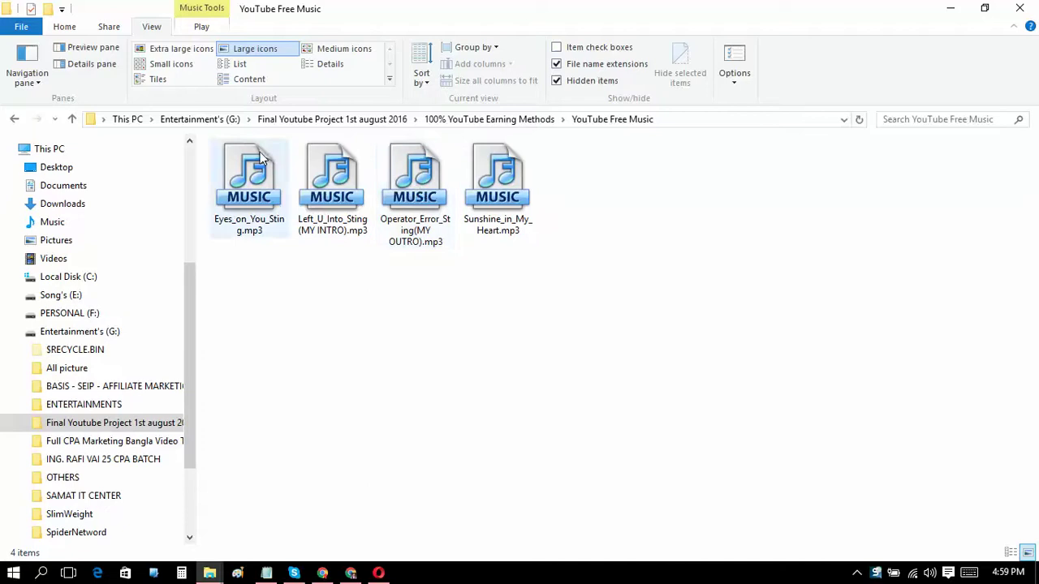
click(12, 122)
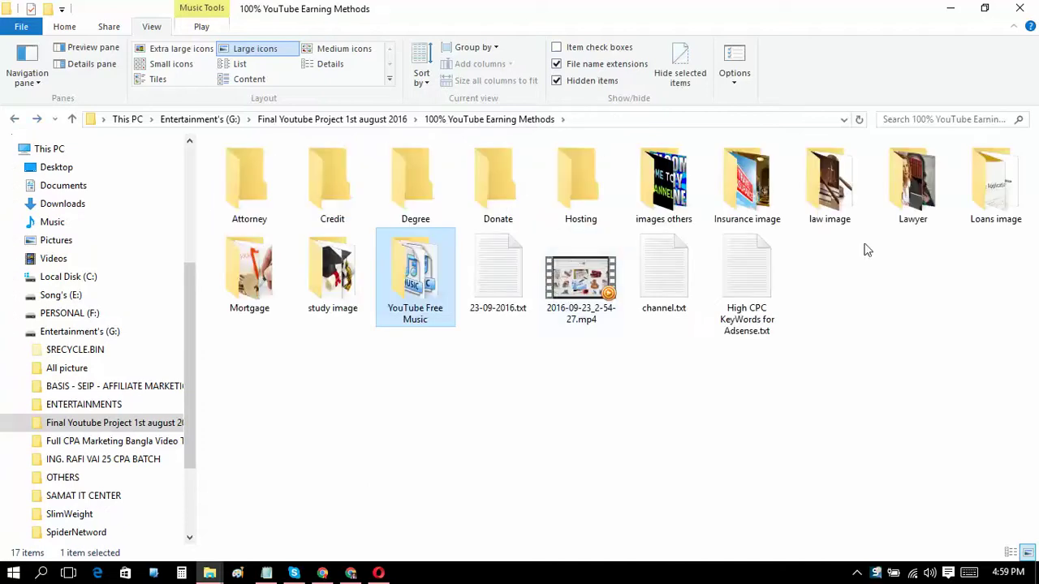
double_click(992, 216)
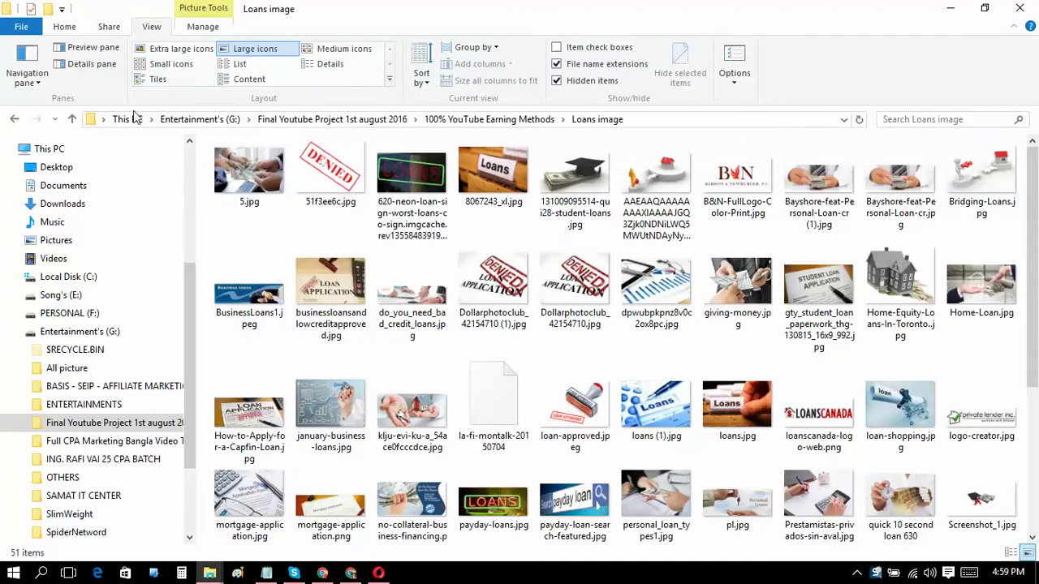
click(65, 27)
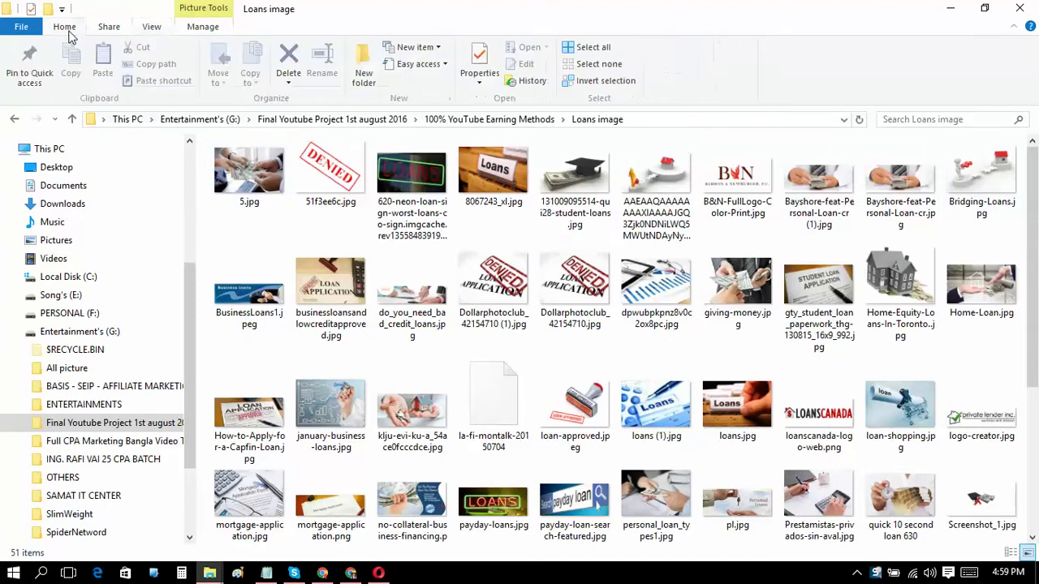
click(354, 73)
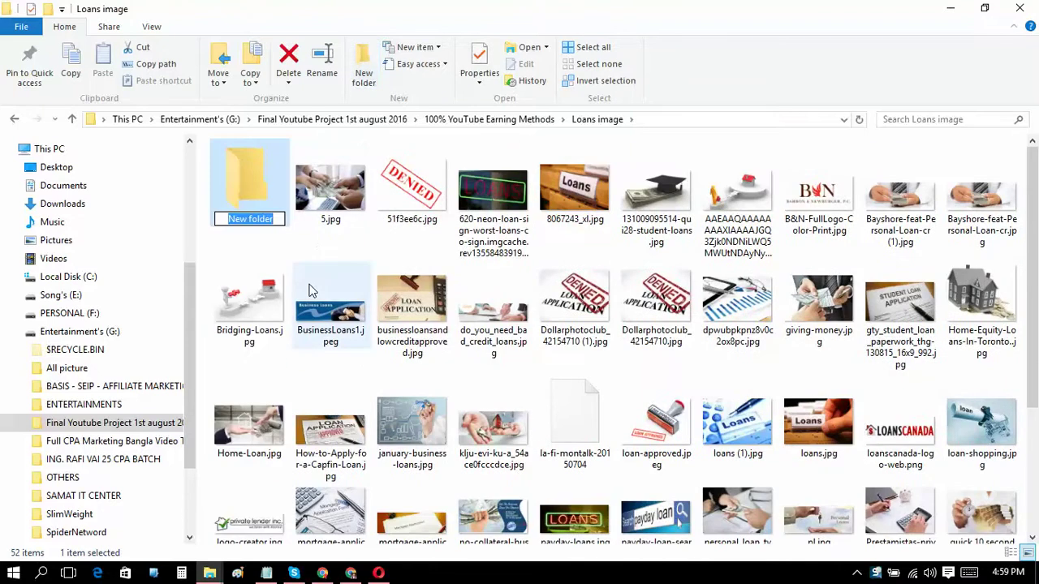
Step: Name the new folder 'Loan Information videos', correcting typos, and open it
text(Loan Image vide)
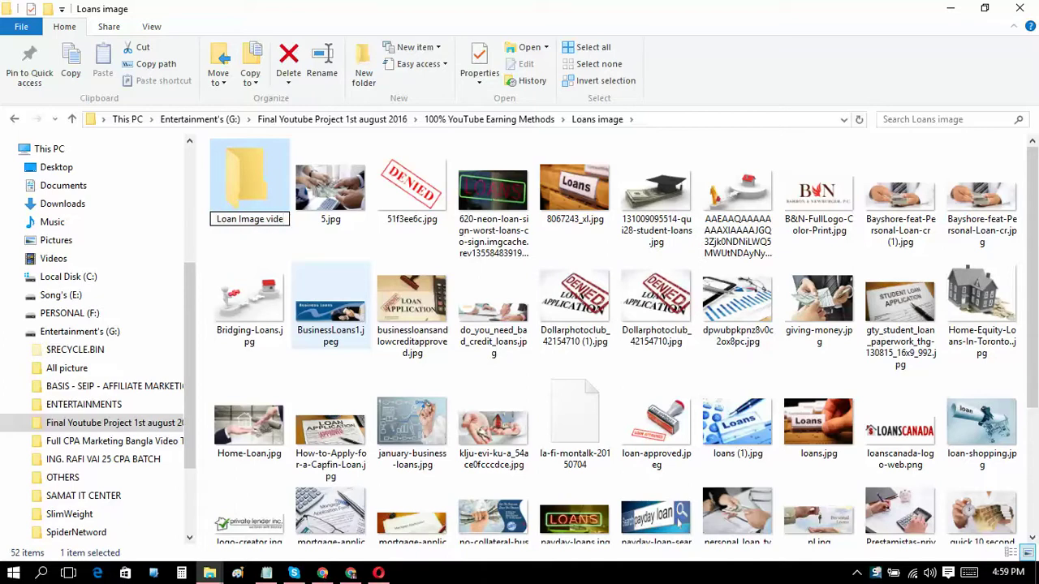
text(o)
text(s)
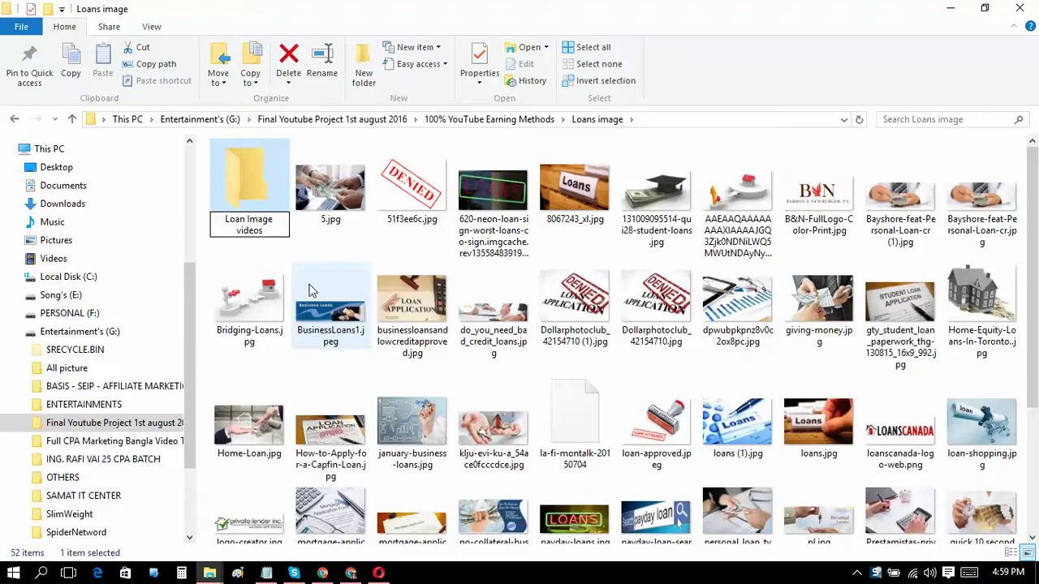
key(Up)
key(Right)
key(Right)
key(BackSpace)
key(BackSpace)
key(BackSpace)
key(BackSpace)
key(BackSpace)
key(BackSpace)
text(F)
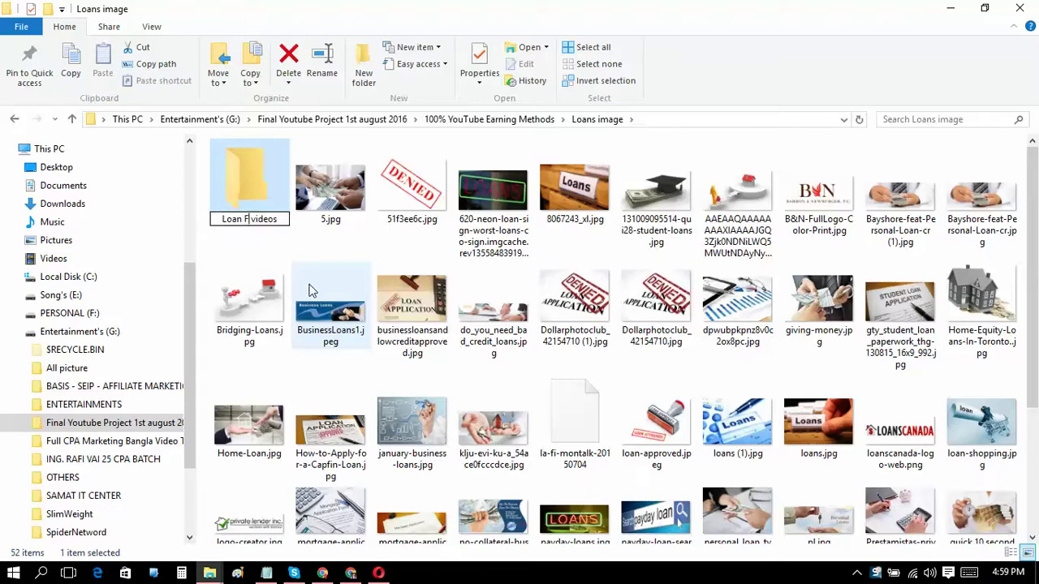
key(BackSpace)
key(BackSpace)
text(U)
key(BackSpace)
text(Infr)
key(BackSpace)
key(BackSpace)
text(or)
text(mation)
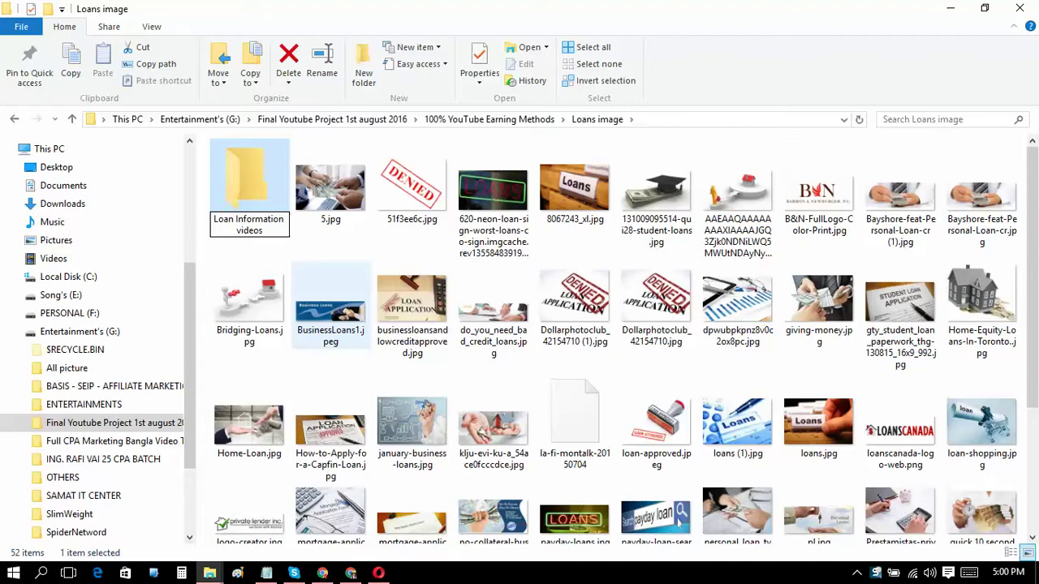
key(Return)
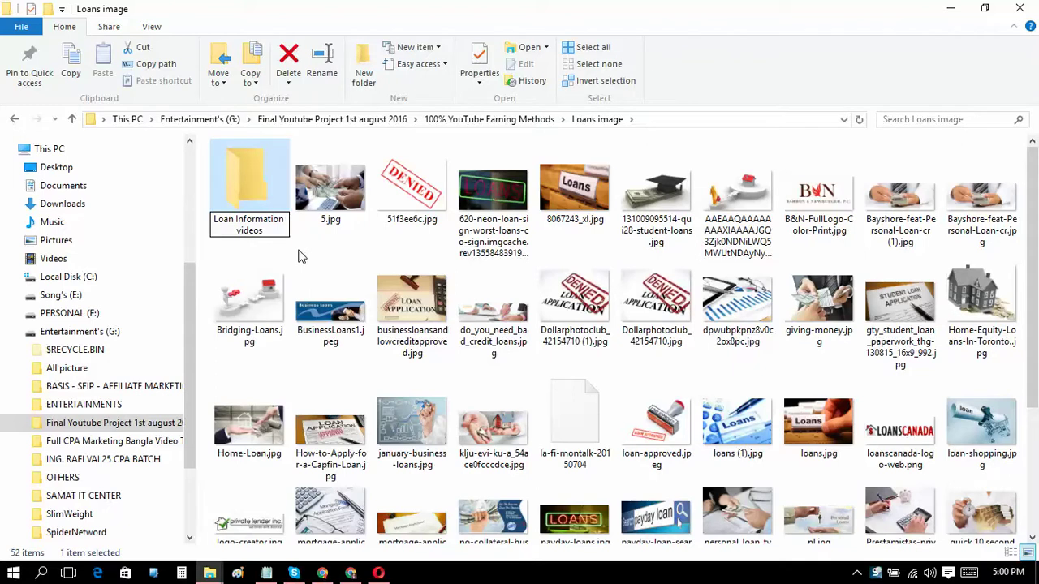
double_click(257, 209)
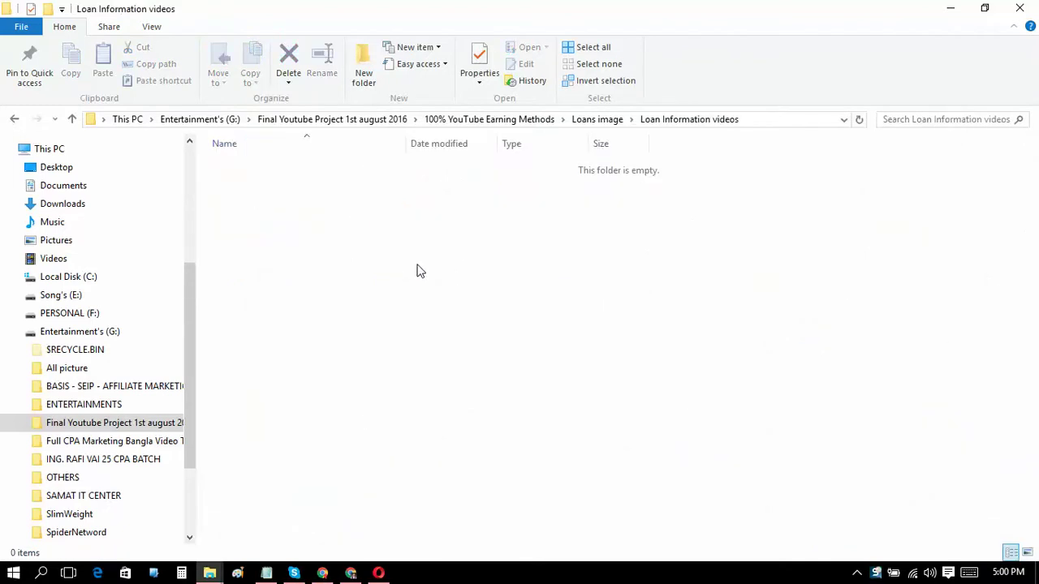
Step: Create a new PowerPoint presentation file in the empty Loan Information videos folder
right_click(392, 260)
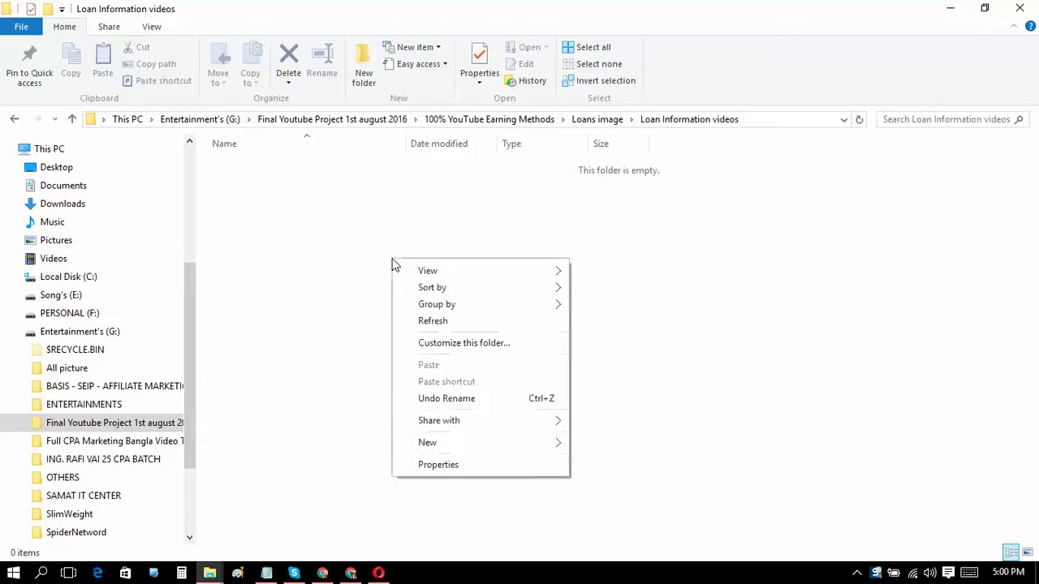
click(546, 448)
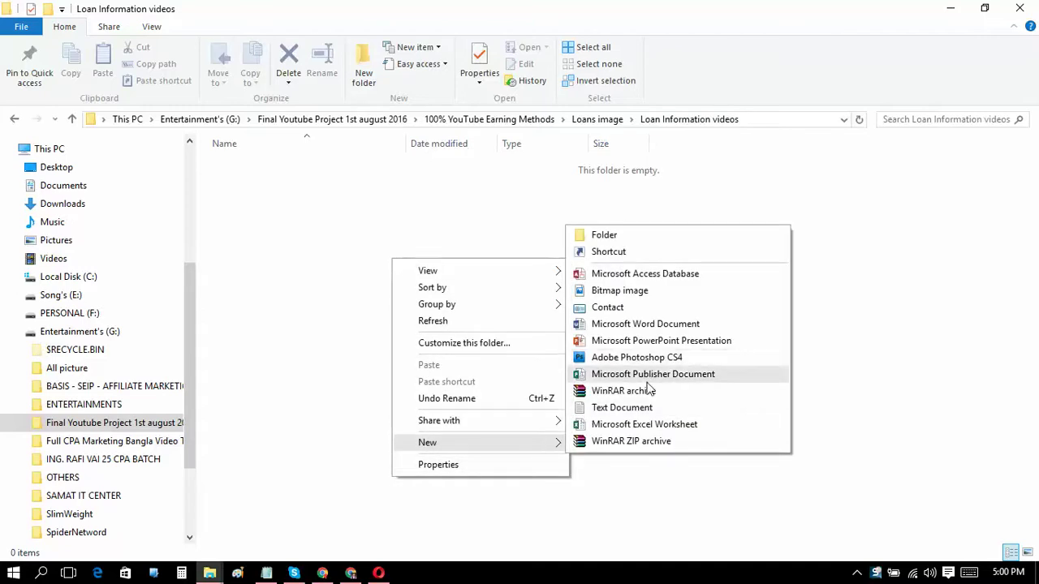
click(666, 340)
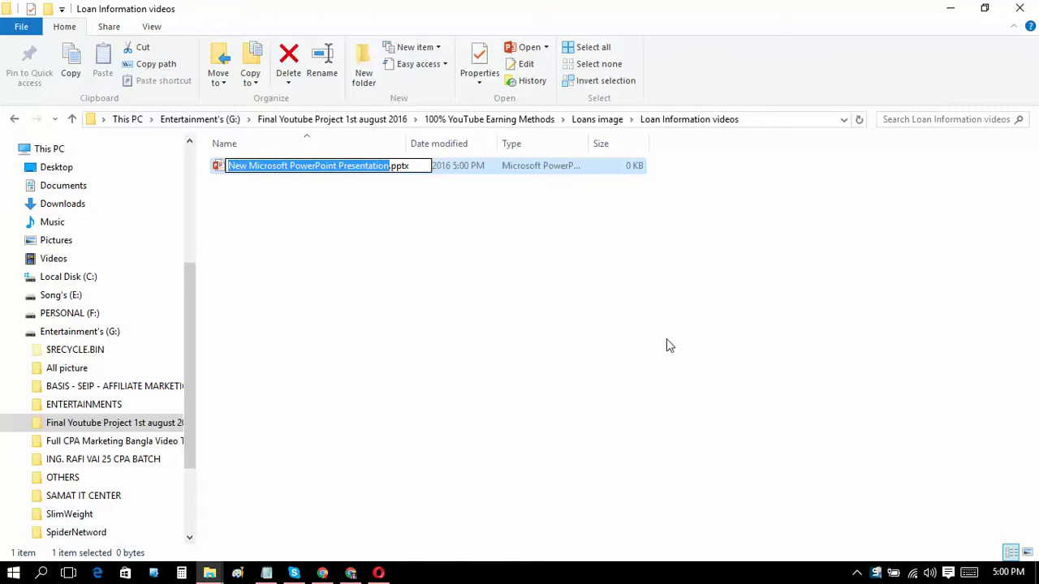
Step: Name the file 'Loan Approval and Processing Information video 01'
text(Loan )
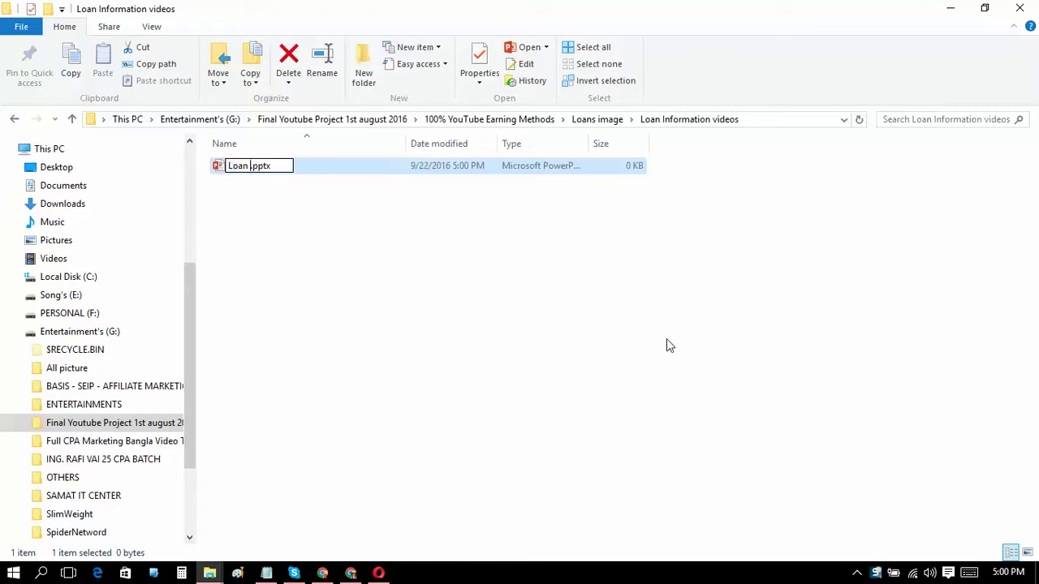
text(Approval )
text(S=a)
key(BackSpace)
key(BackSpace)
key(BackSpace)
text(and )
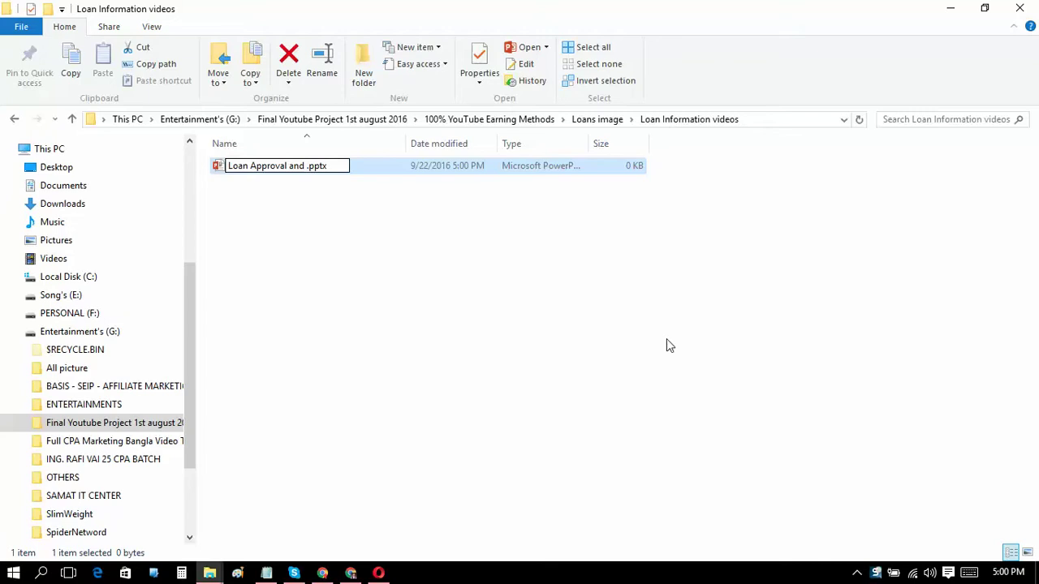
text(Proce)
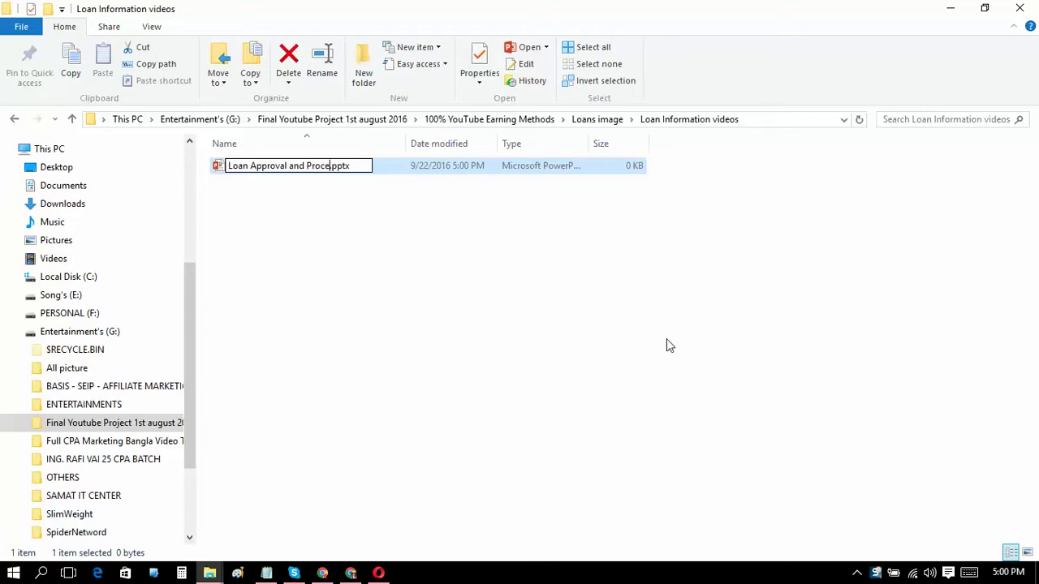
text(ssing )
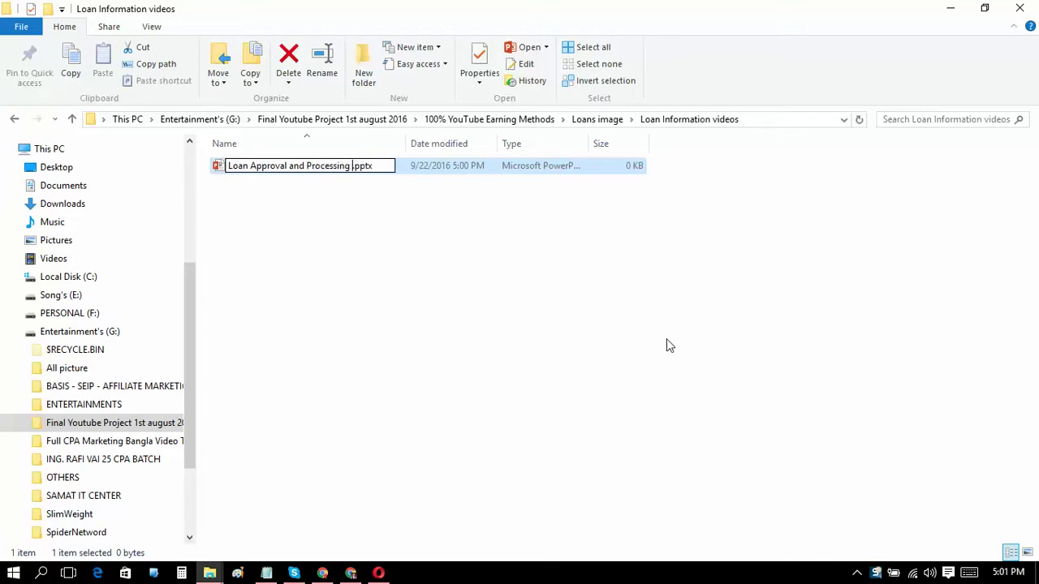
text(Information video)
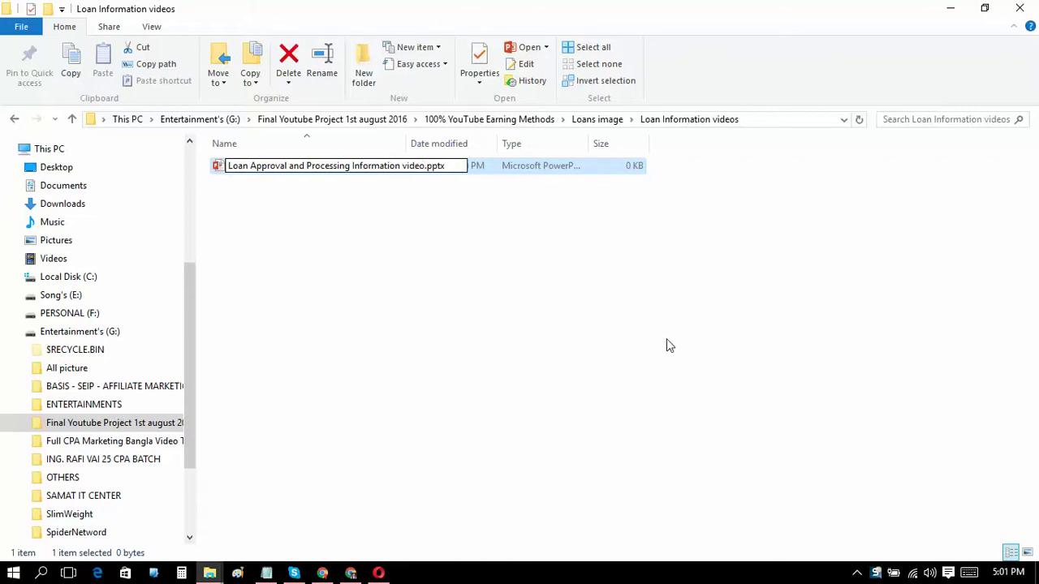
text((1))
click(566, 301)
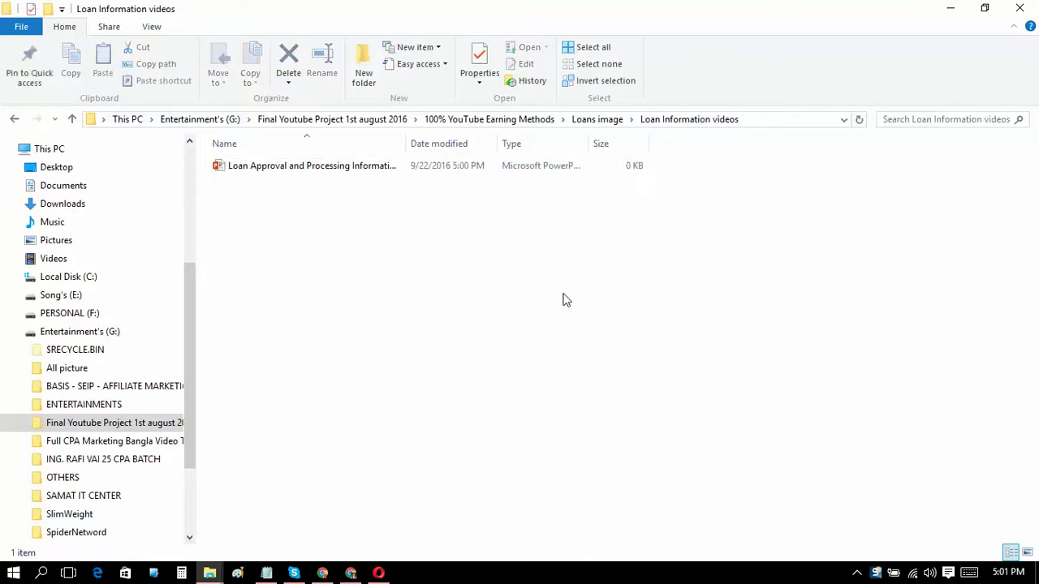
click(153, 28)
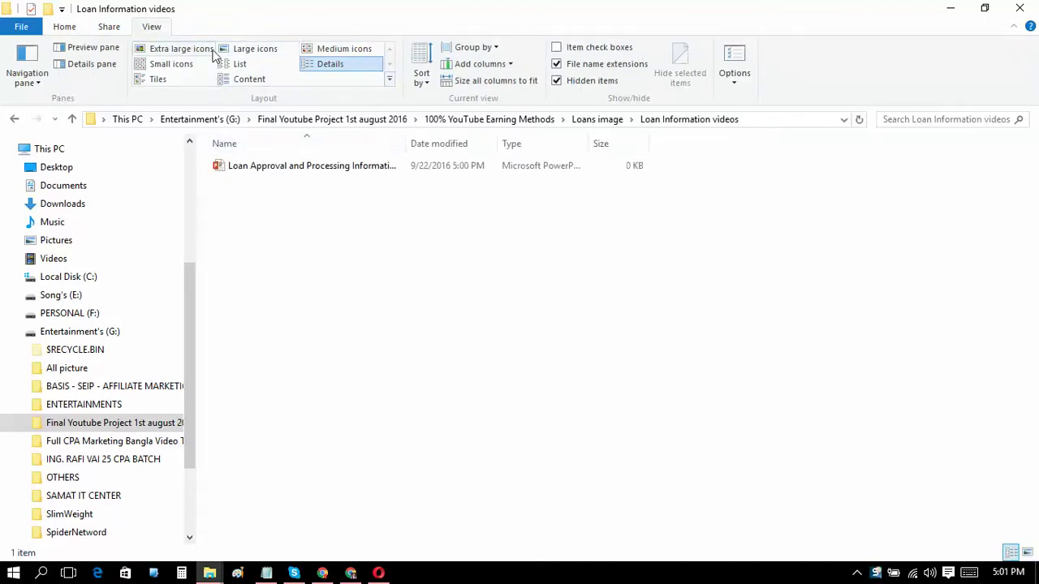
Step: Show the folder as large icons and open the loan presentation in PowerPoint
click(255, 49)
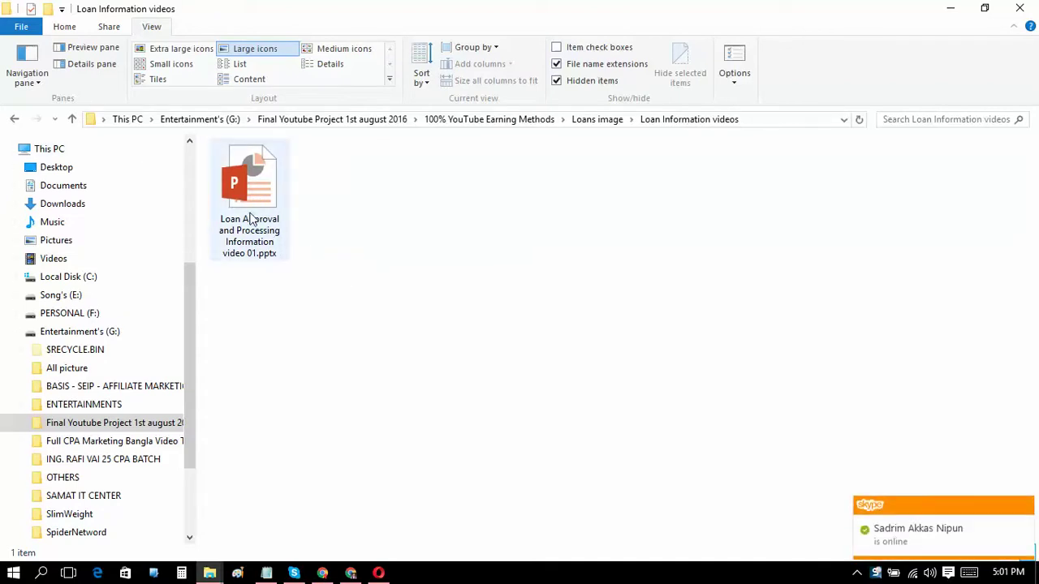
click(269, 230)
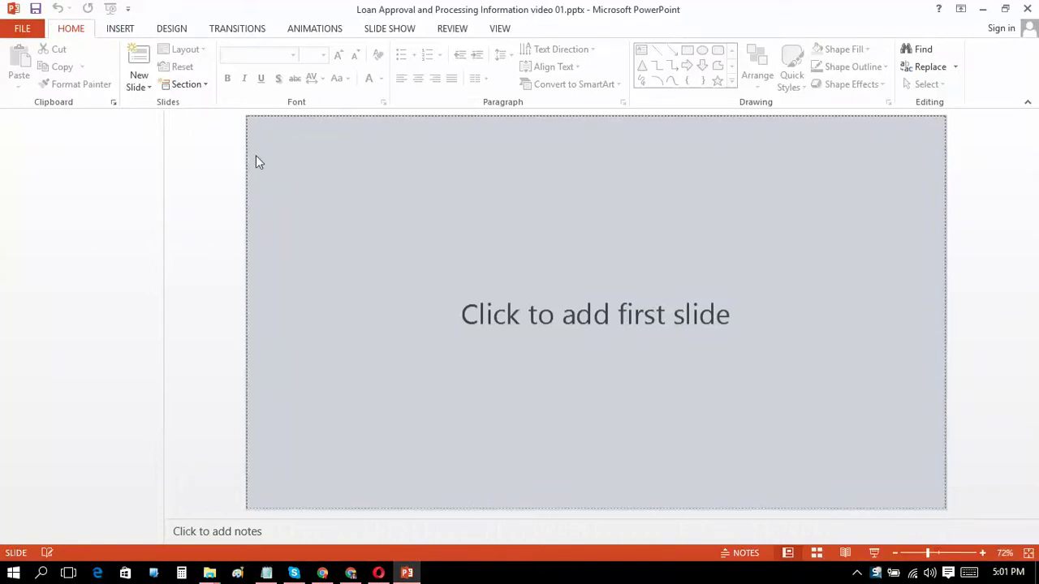
Step: Add a Title and Content slide titled 'Loan Approval and Processing Information' and select the title text
click(147, 87)
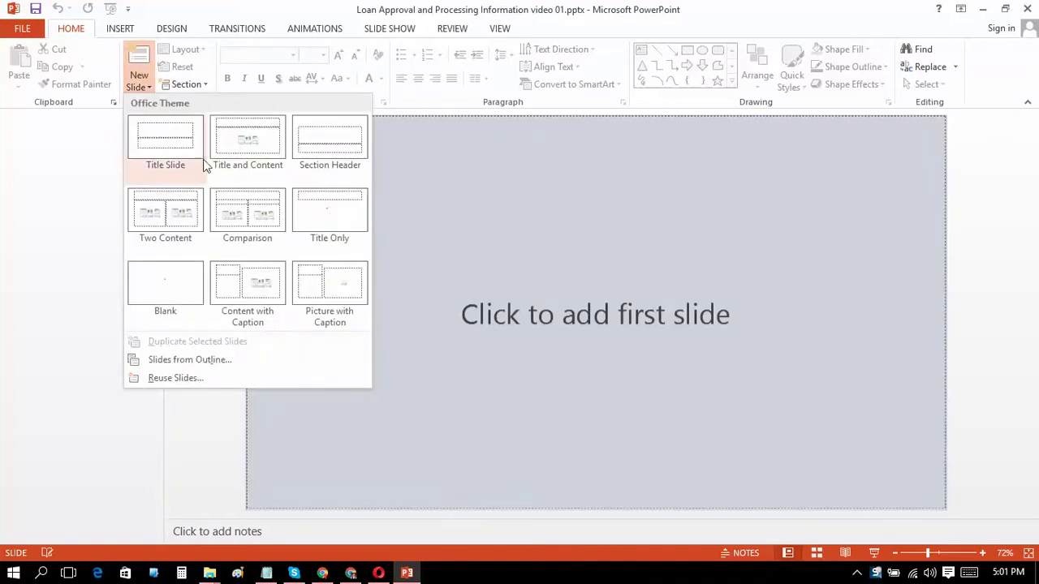
click(262, 152)
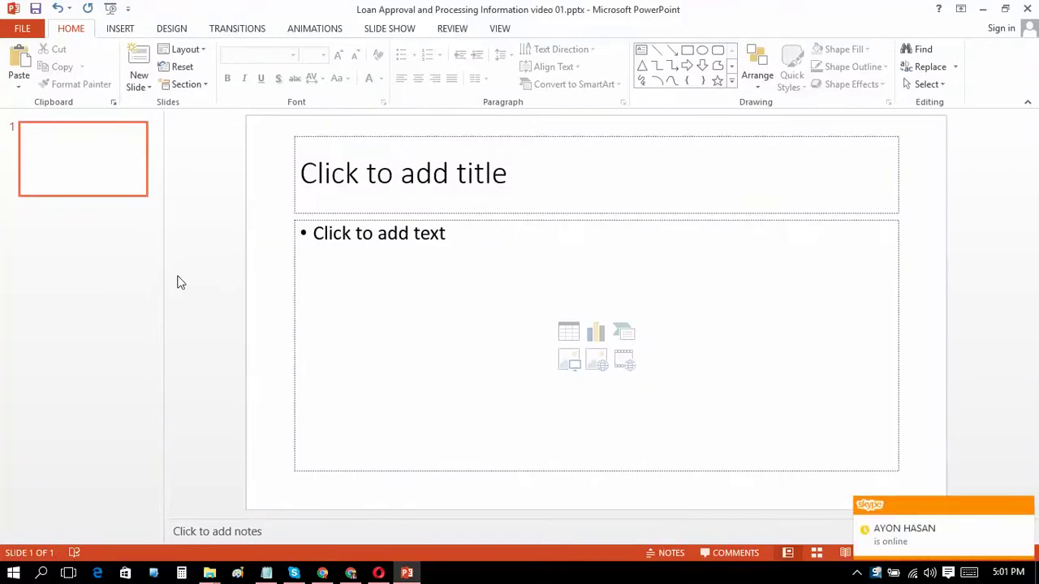
click(513, 186)
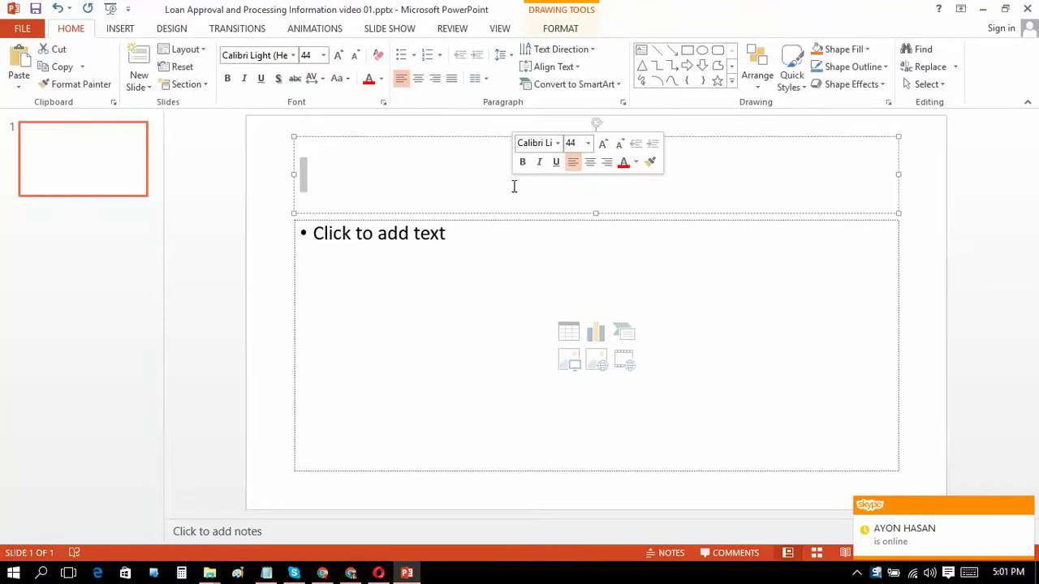
text(Lo)
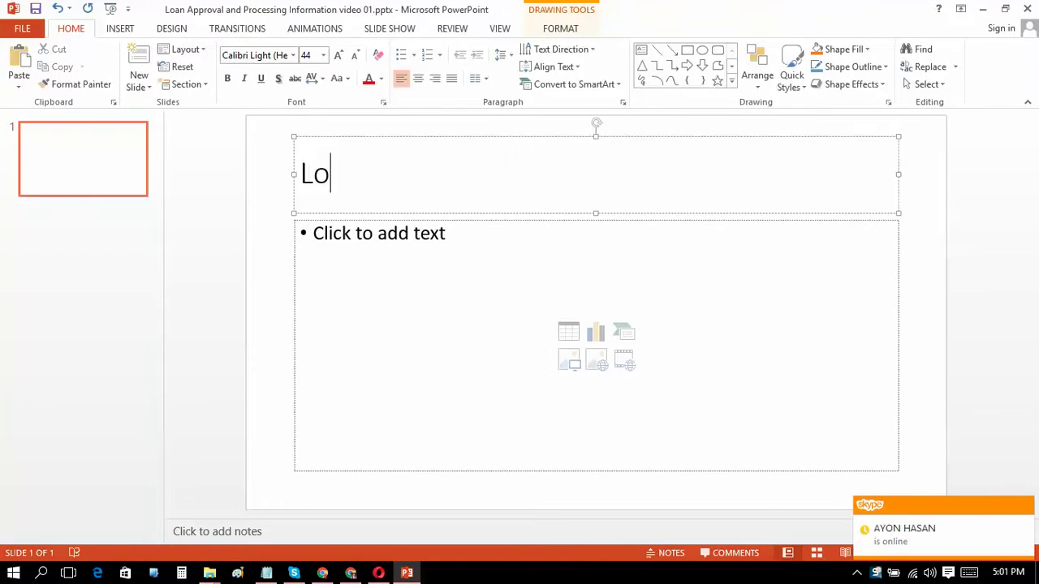
text(an )
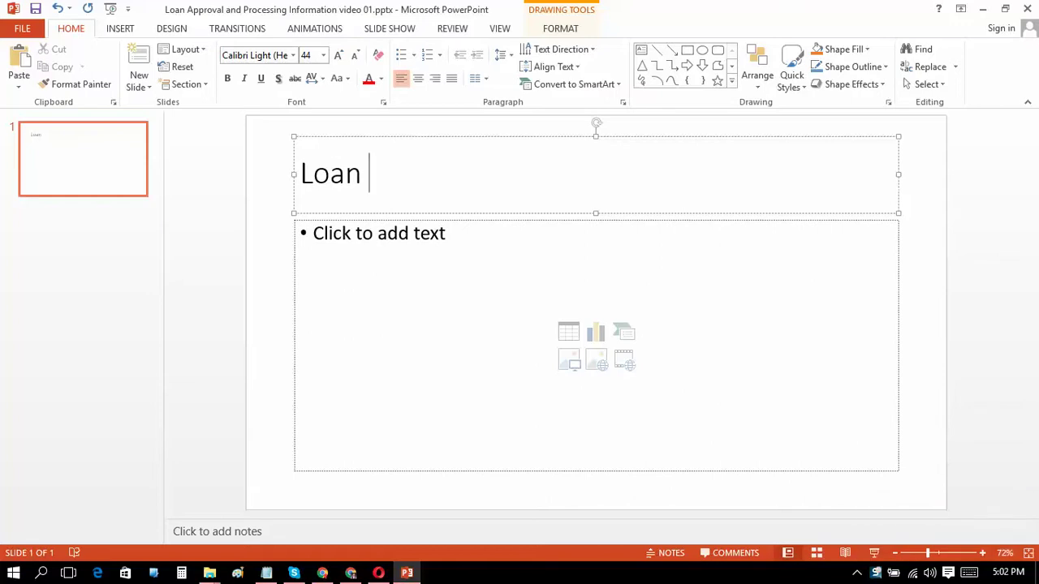
text(Approvval)
key(BackSpace)
key(BackSpace)
key(BackSpace)
text(l)
key(BackSpace)
text(al and )
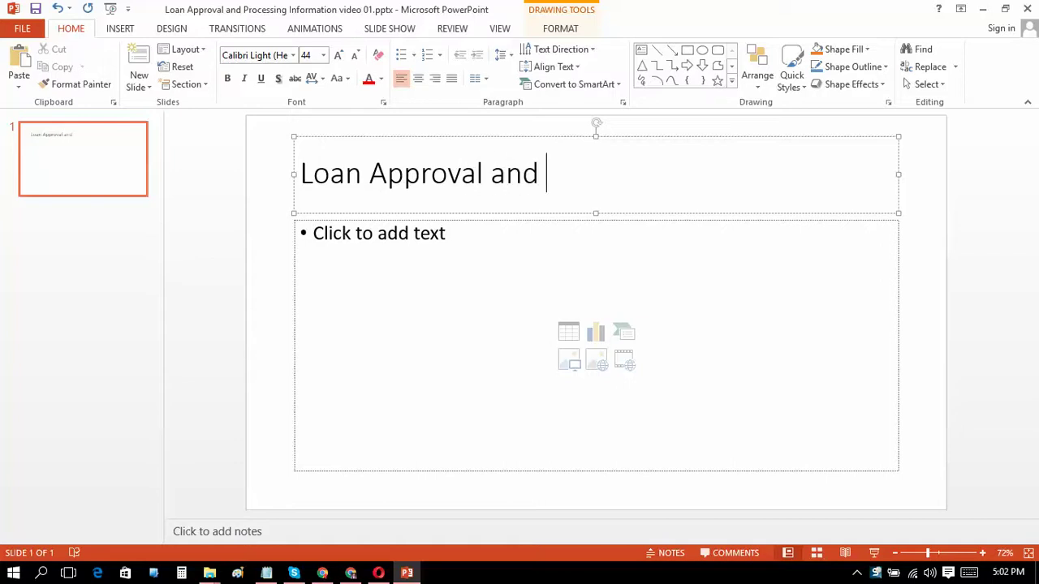
text(Por)
key(BackSpace)
key(BackSpace)
text(rocessing Inforna)
key(BackSpace)
key(BackSpace)
text(mation)
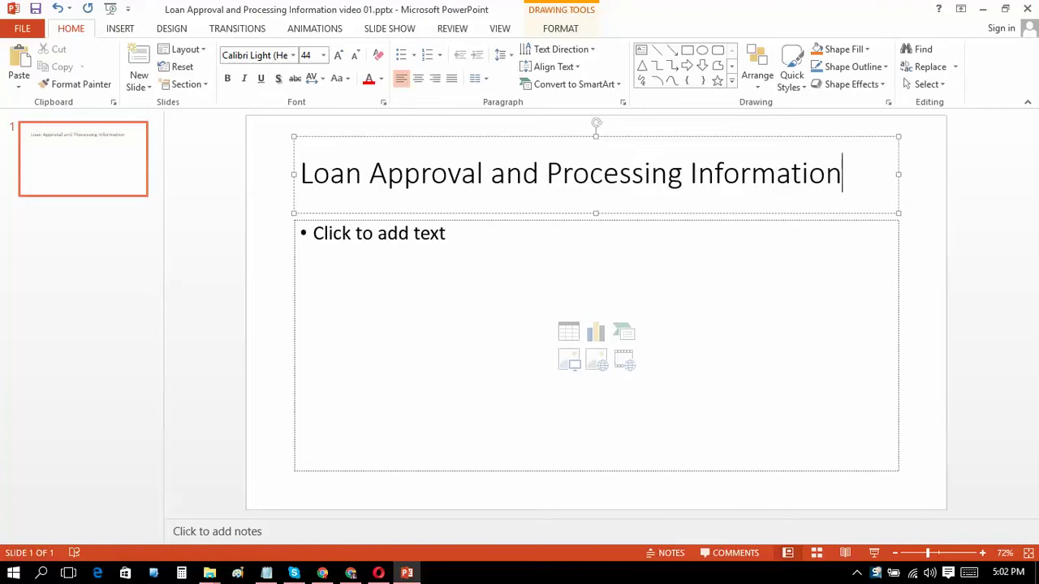
mouse_move(849, 171)
mouse_down()
mouse_move(381, 159)
mouse_move(290, 182)
mouse_up()
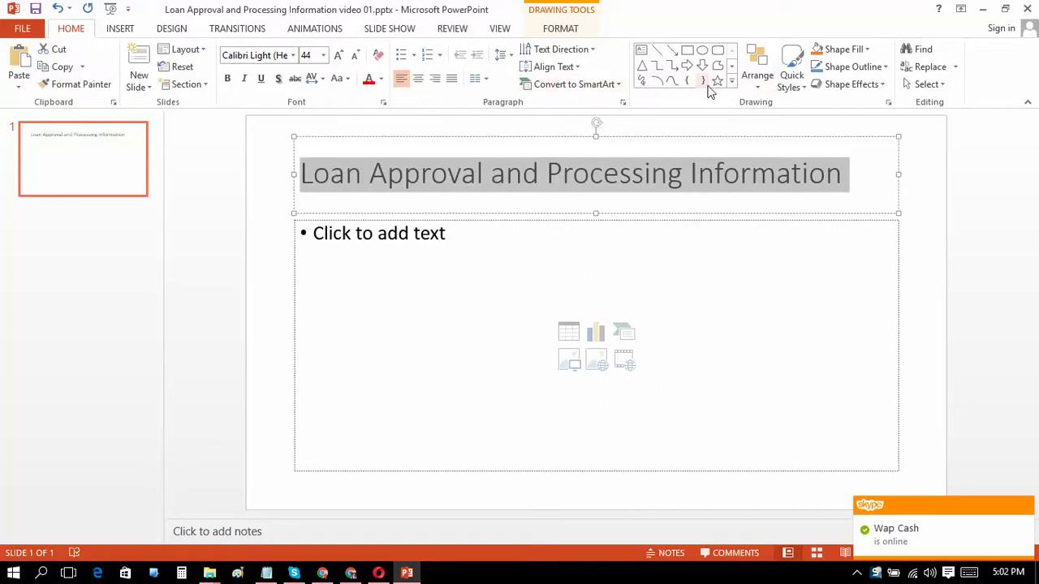
Step: Insert the selected title text as a shadowed WordArt style
click(172, 29)
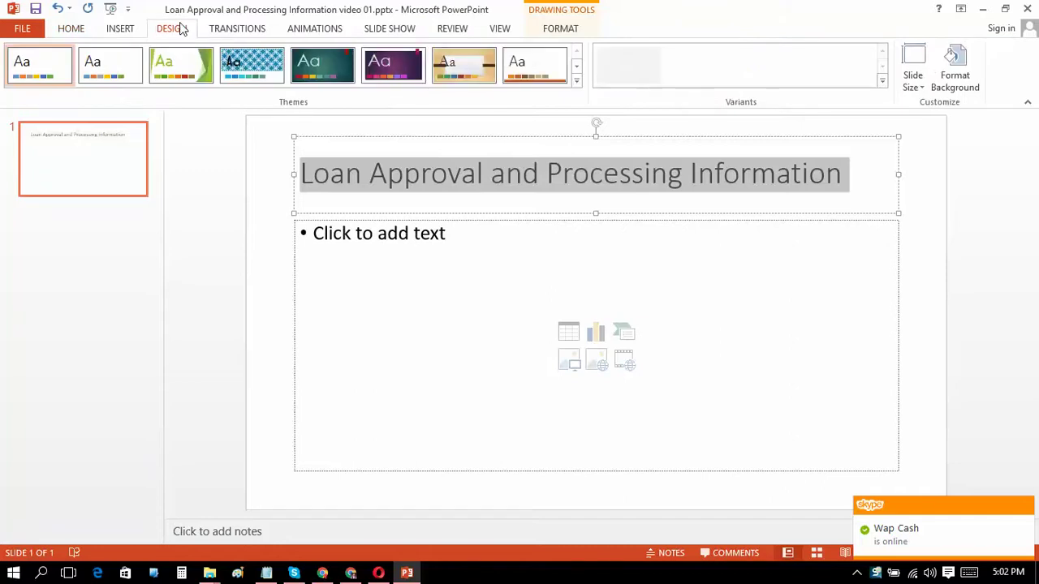
click(122, 36)
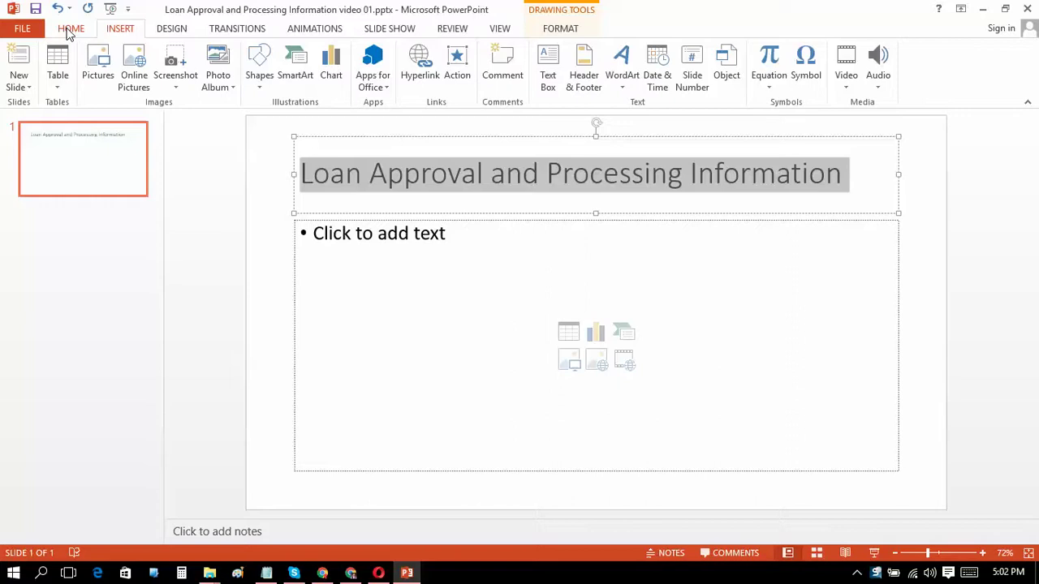
click(626, 84)
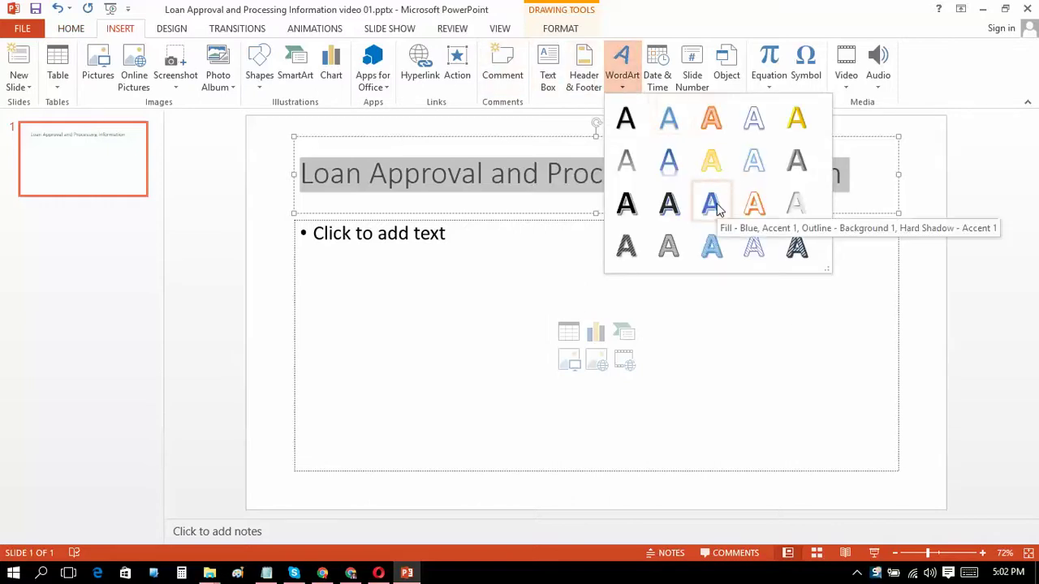
click(670, 206)
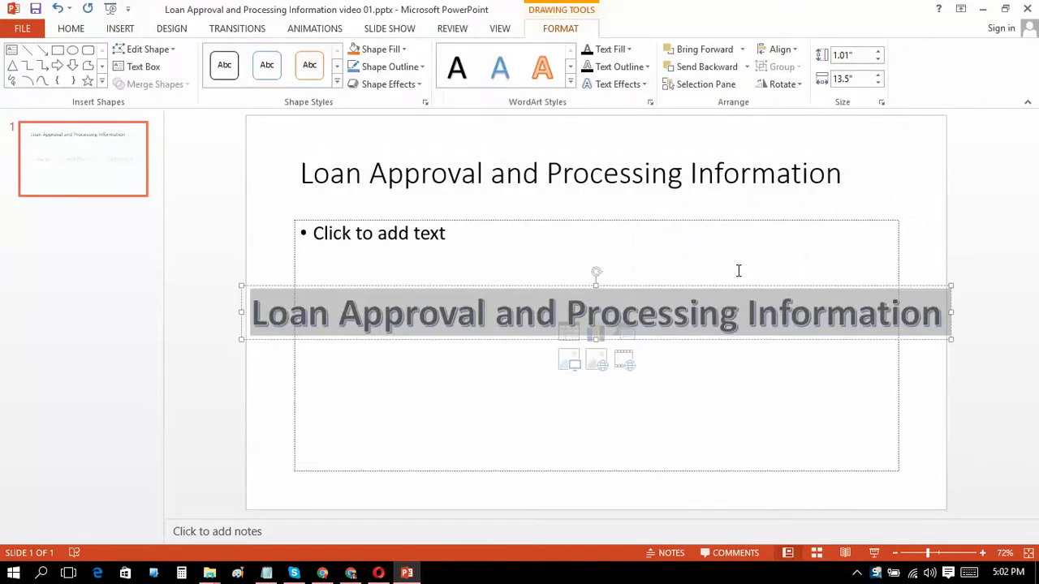
Step: Erase the original title text and delete the empty title placeholder
triple_click(626, 178)
click(626, 179)
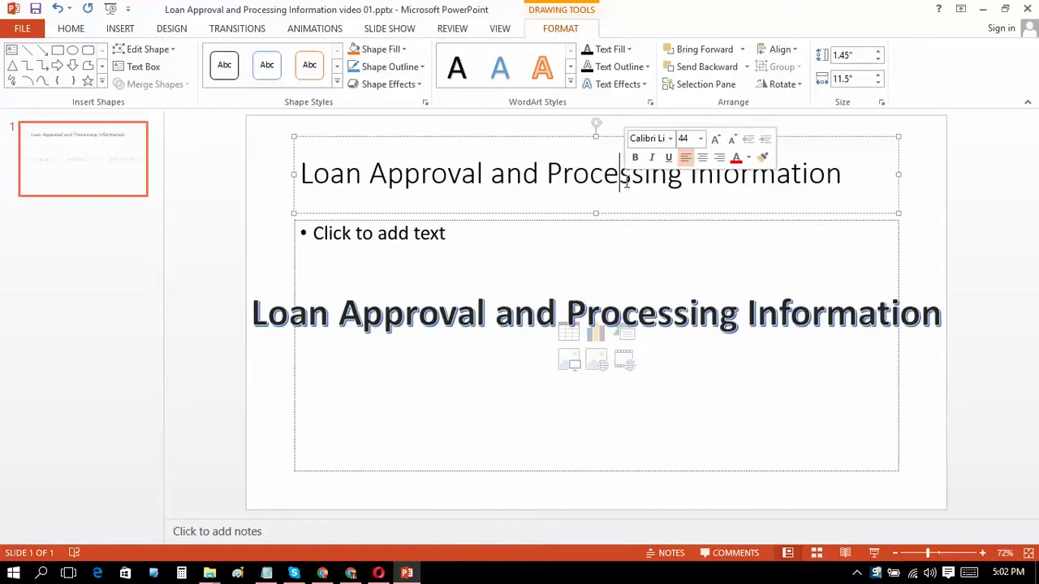
triple_click(626, 180)
double_click(626, 180)
key(Delete)
key(Delete)
key(Delete)
key(Delete)
key(Delete)
key(Delete)
key(Delete)
key(Delete)
key(BackSpace)
key(BackSpace)
key(BackSpace)
key(BackSpace)
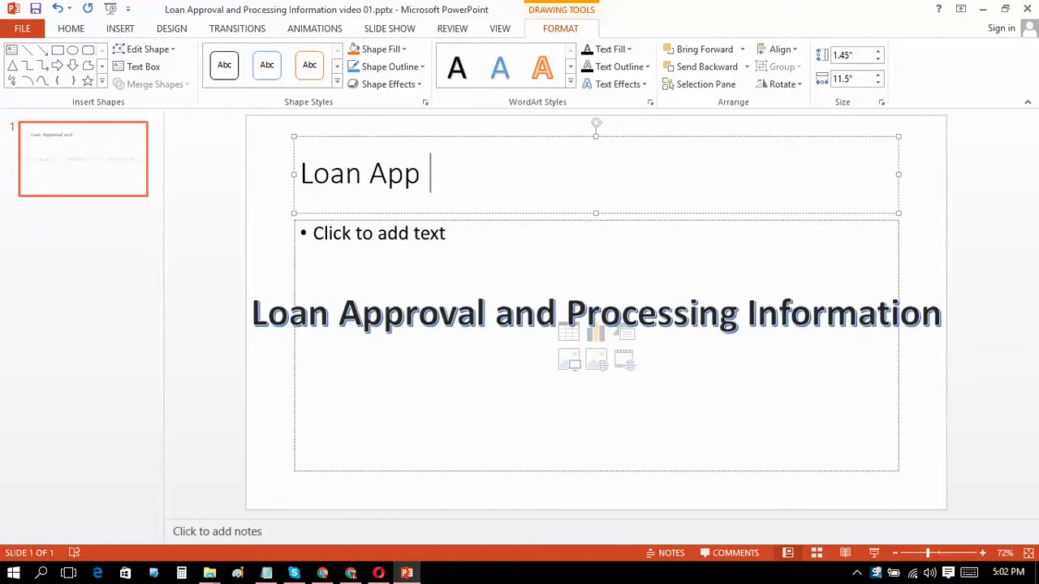
key(BackSpace)
key(BackSpace)
key(BackSpace)
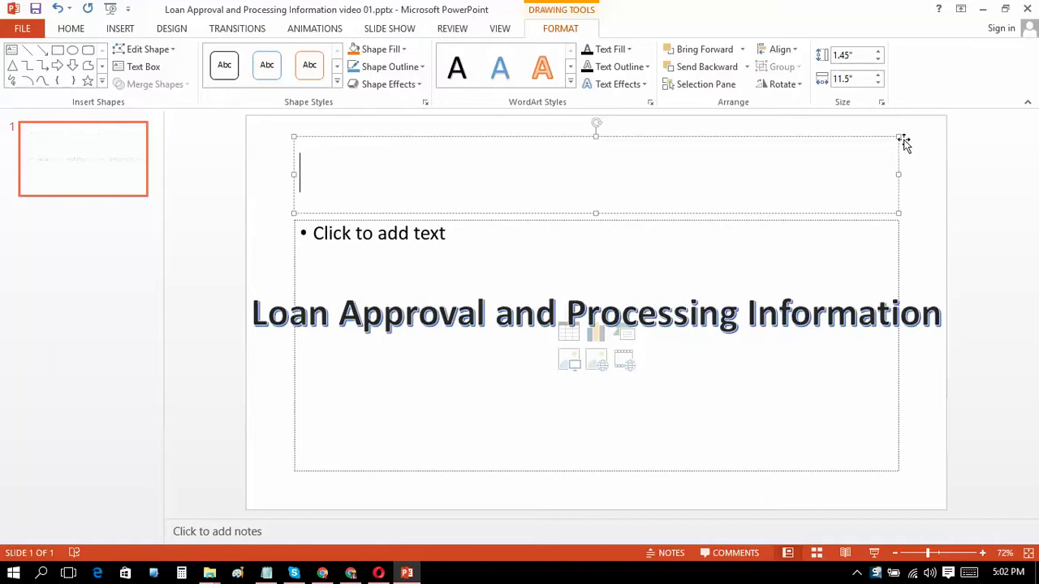
click(900, 138)
key(Delete)
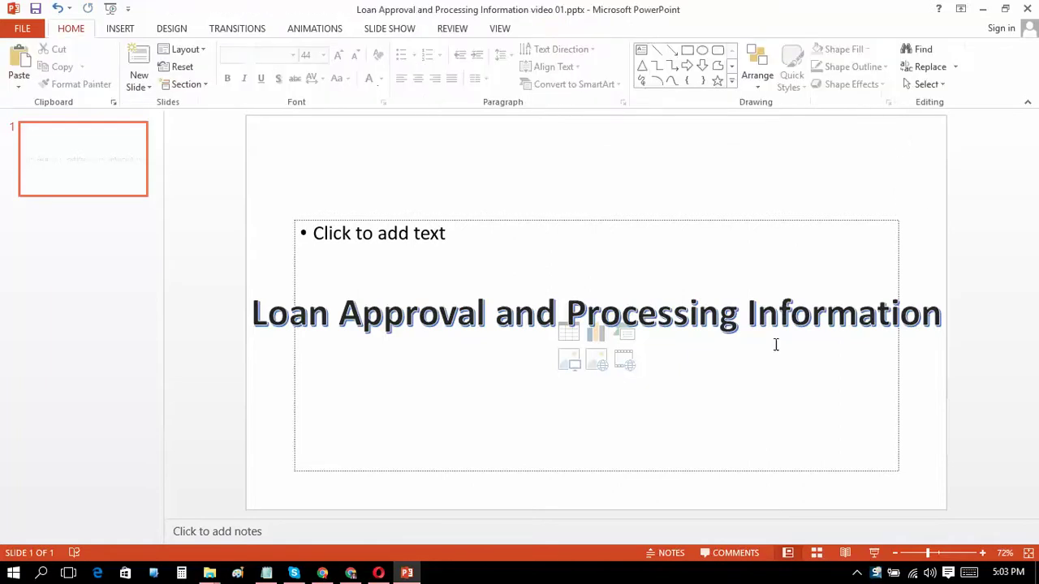
Step: Move the WordArt title to the top of the slide
click(725, 312)
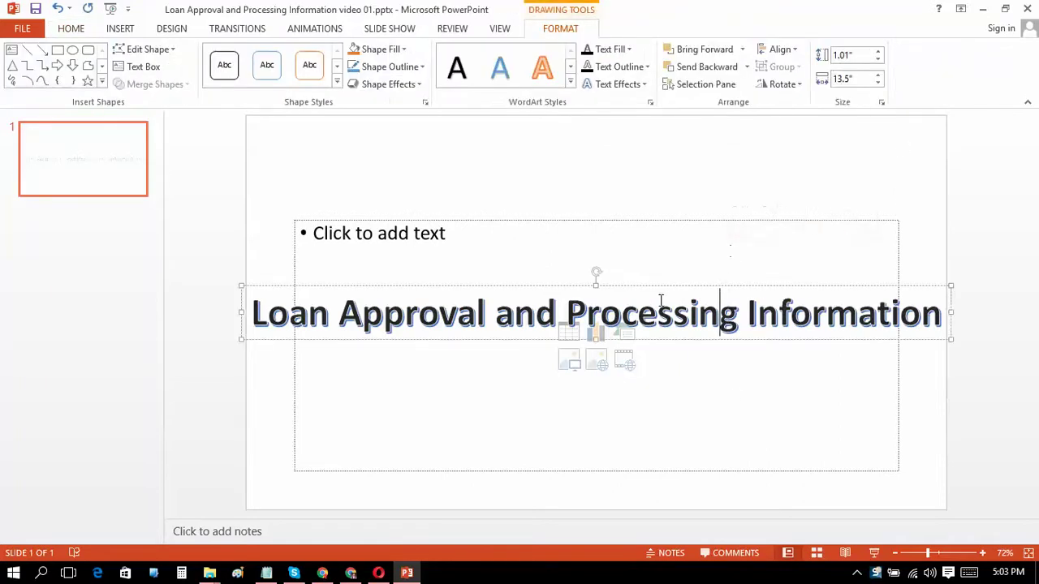
drag(603, 281, 598, 128)
click(930, 301)
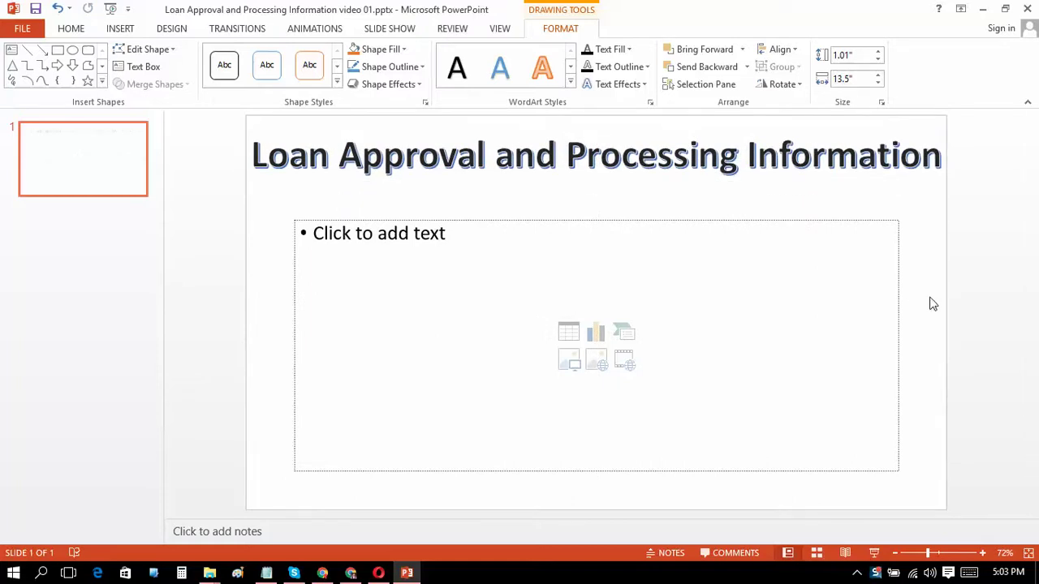
Step: Insert the Loans photo 8067243_xl.jpg from the Loans image folder into the picture placeholder
click(569, 366)
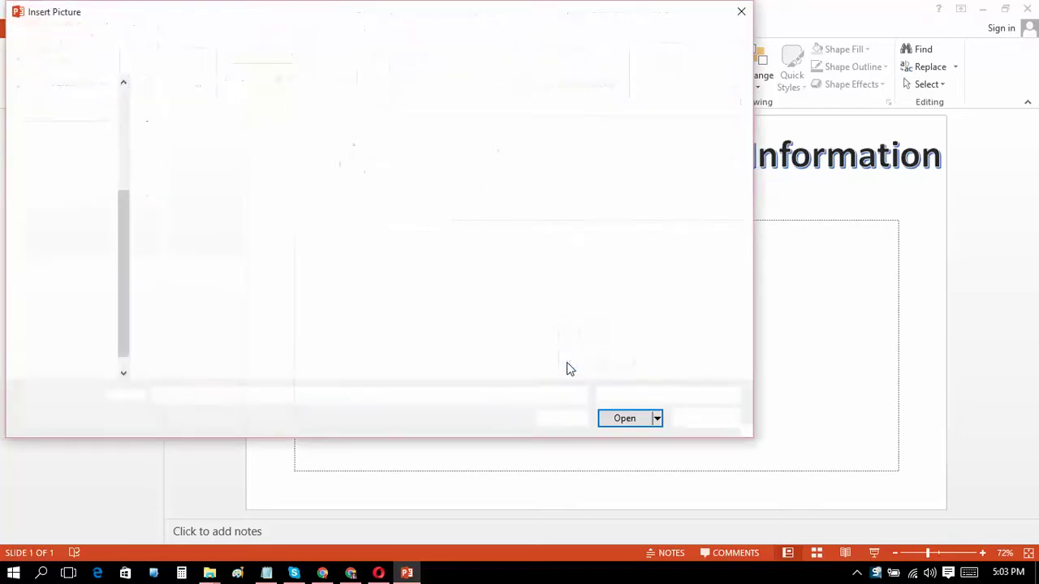
click(99, 340)
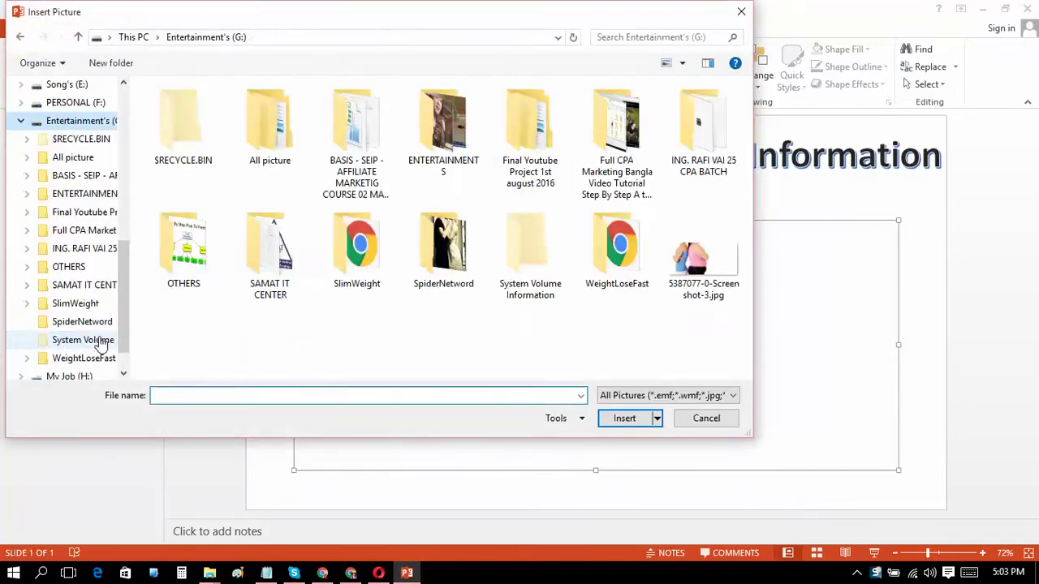
double_click(560, 138)
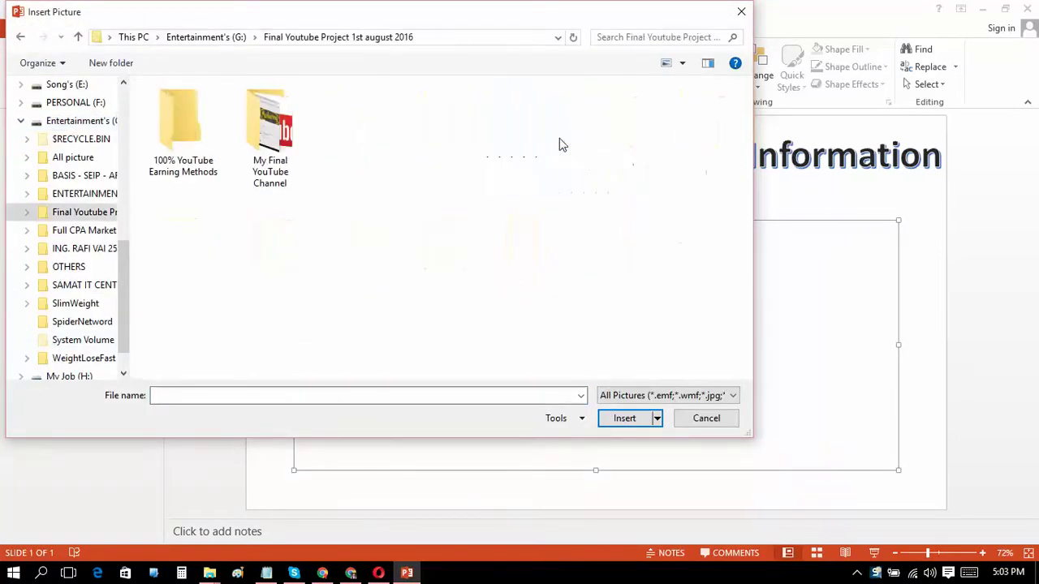
double_click(184, 130)
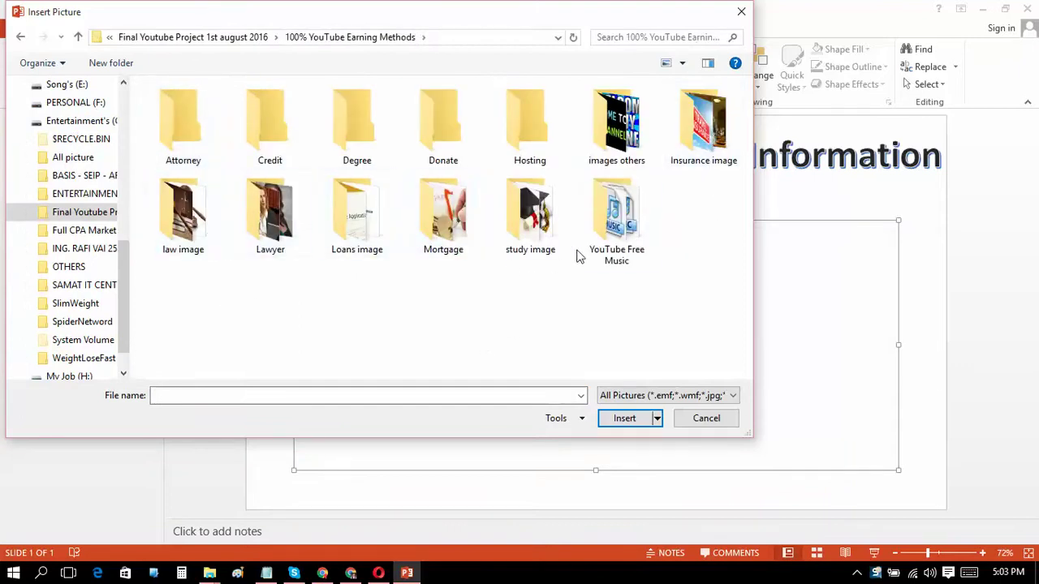
double_click(377, 257)
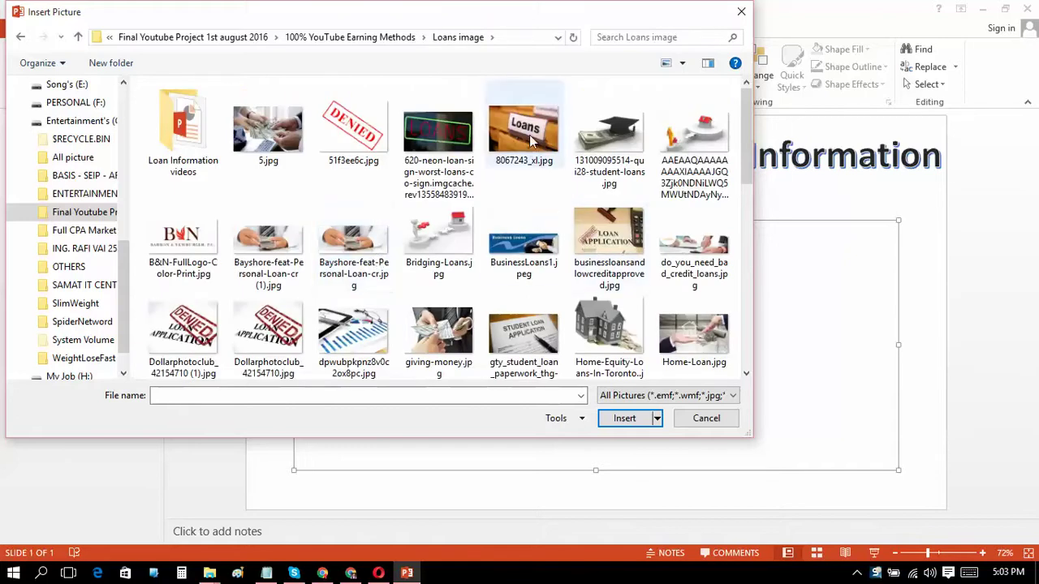
double_click(529, 135)
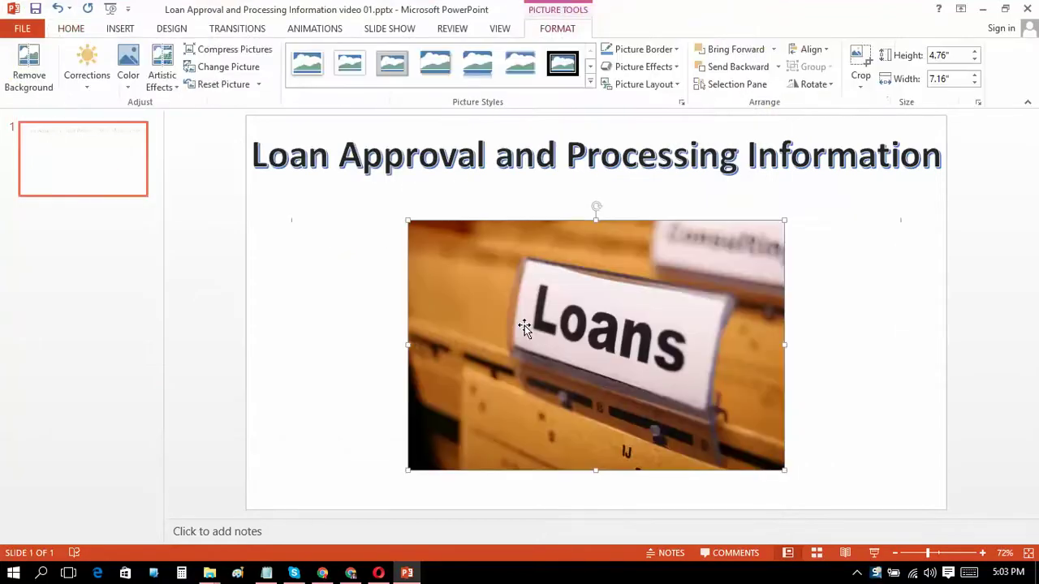
Step: Stretch the Loans photo to the slide's full width and down to the bottom below the title
mouse_move(535, 333)
mouse_down()
mouse_move(401, 299)
mouse_move(370, 312)
mouse_up()
drag(624, 316, 944, 316)
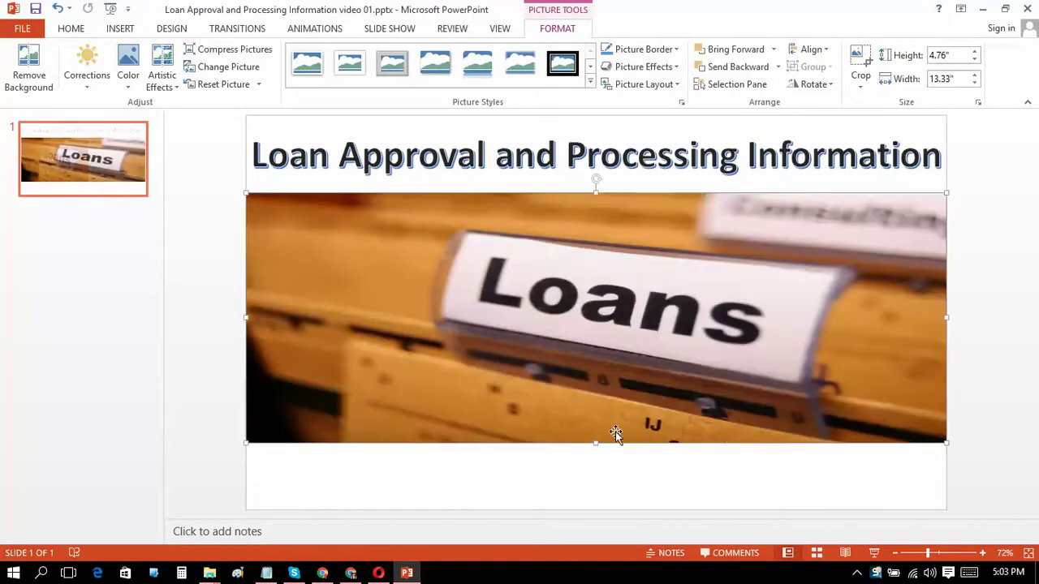
drag(595, 442, 598, 509)
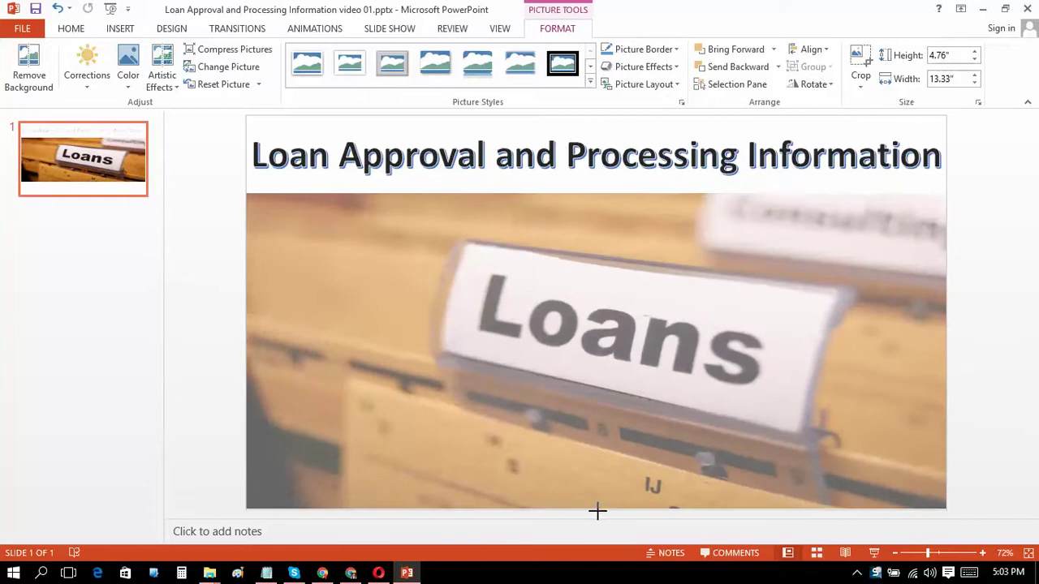
click(1028, 344)
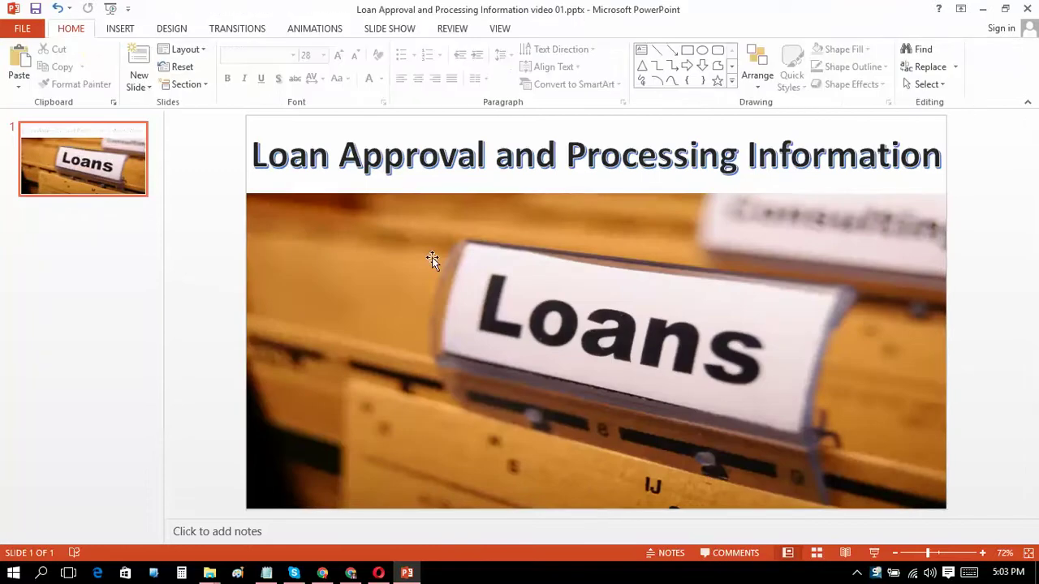
Step: Add a blank slide 2 and insert the 5.jpg money photo onto it
click(142, 85)
click(162, 288)
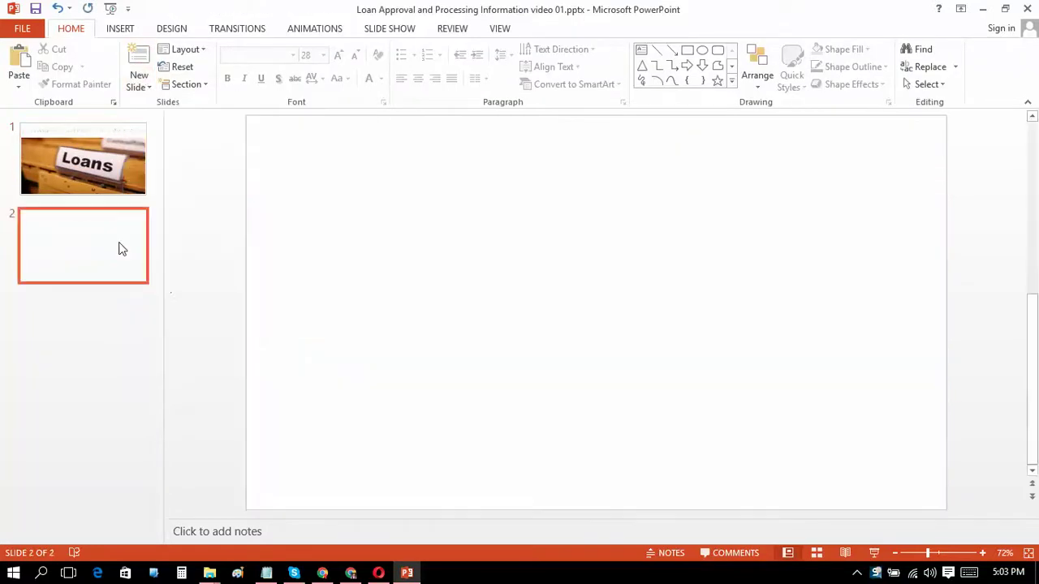
click(118, 29)
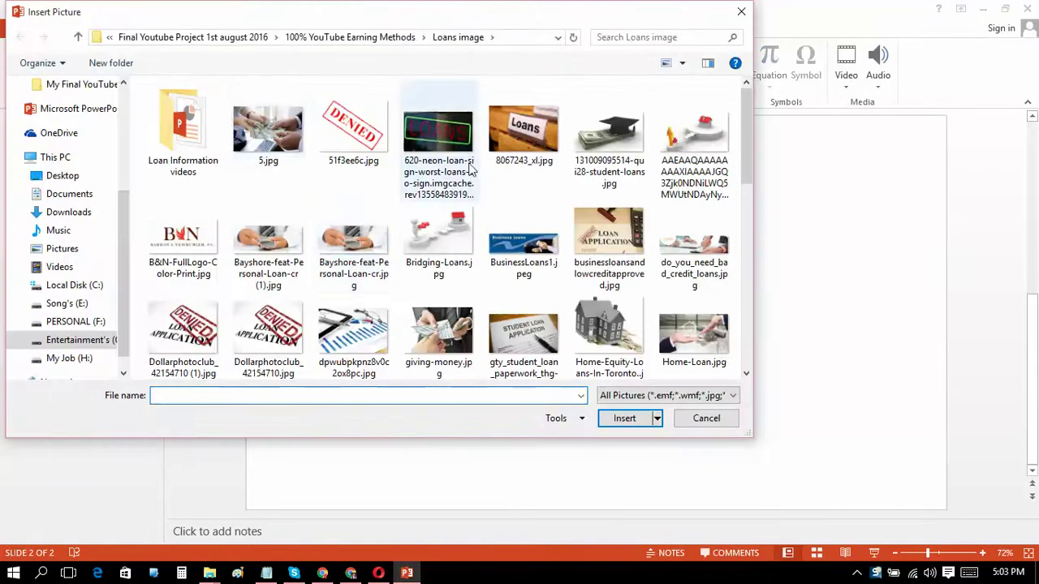
double_click(268, 129)
Step: Stretch the 5.jpg photo to cover the whole slide, then add blank slide 3
drag(584, 293, 372, 189)
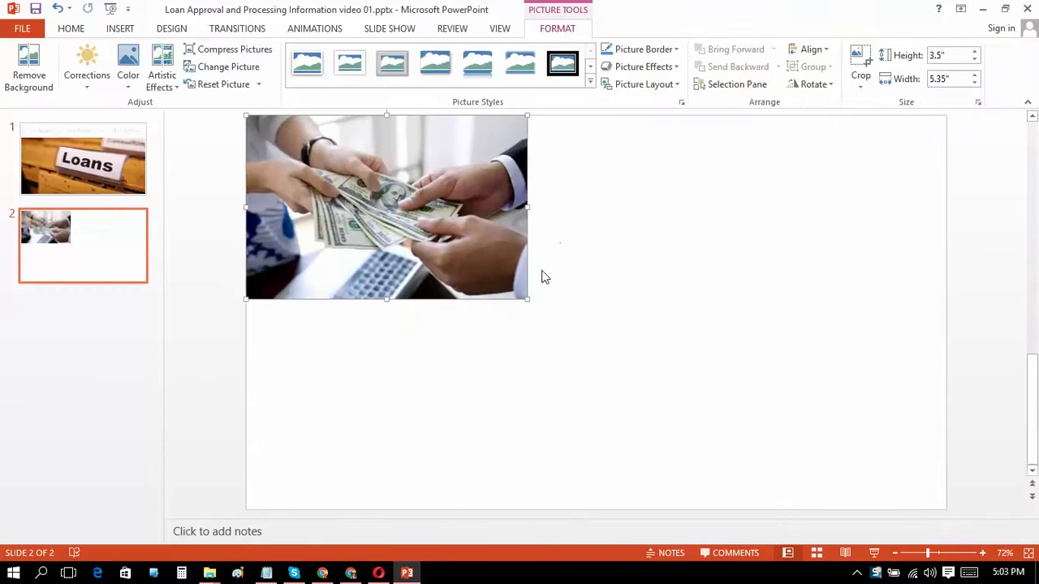
drag(527, 298, 845, 424)
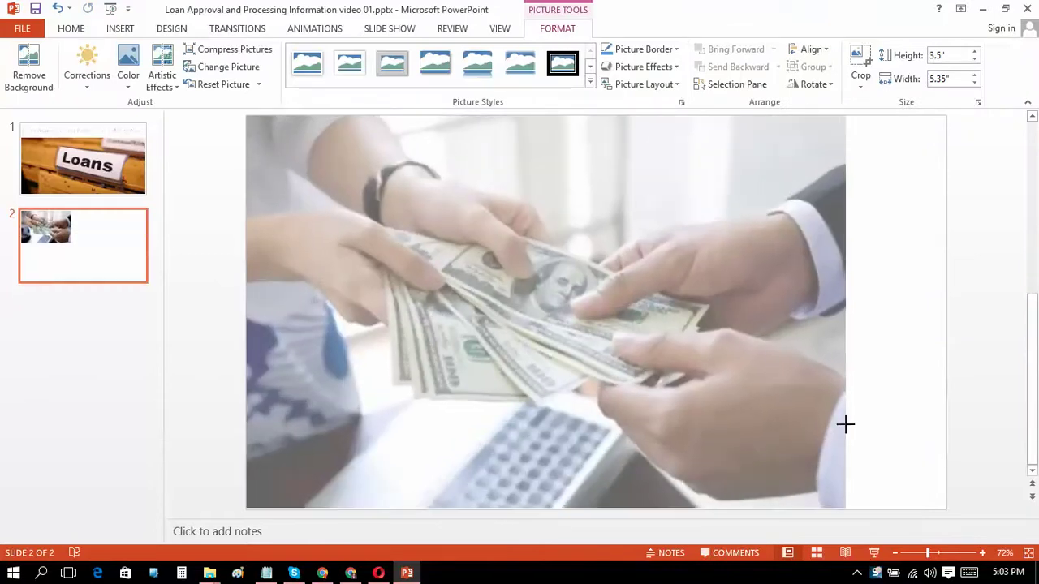
drag(845, 425, 848, 427)
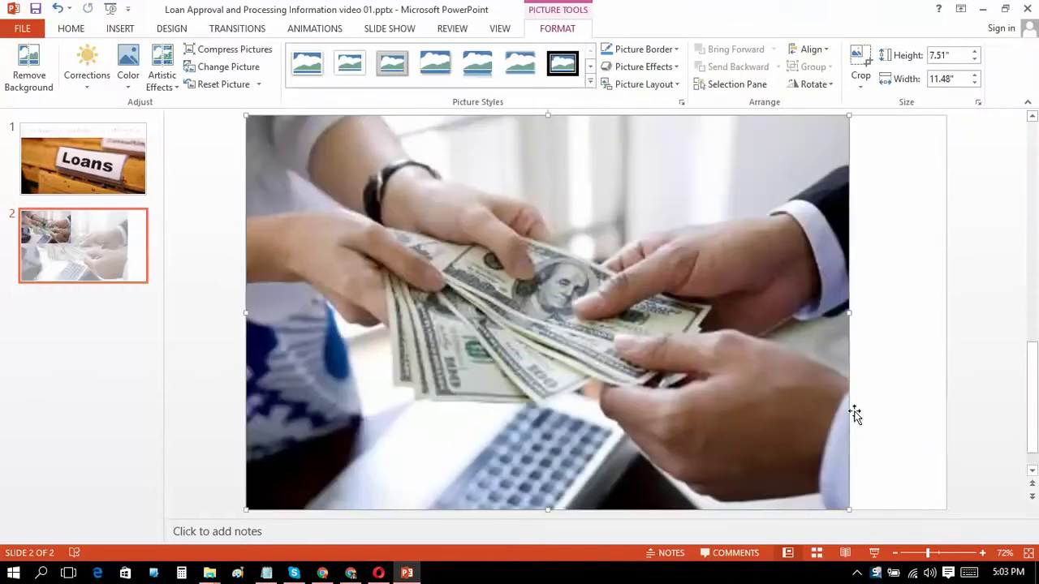
drag(849, 312, 946, 315)
click(976, 323)
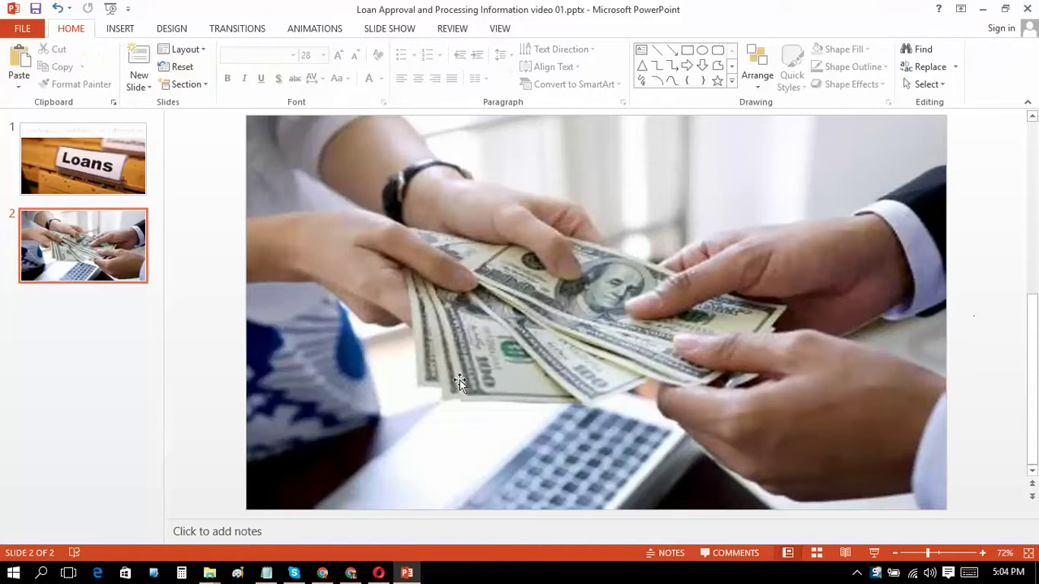
click(123, 323)
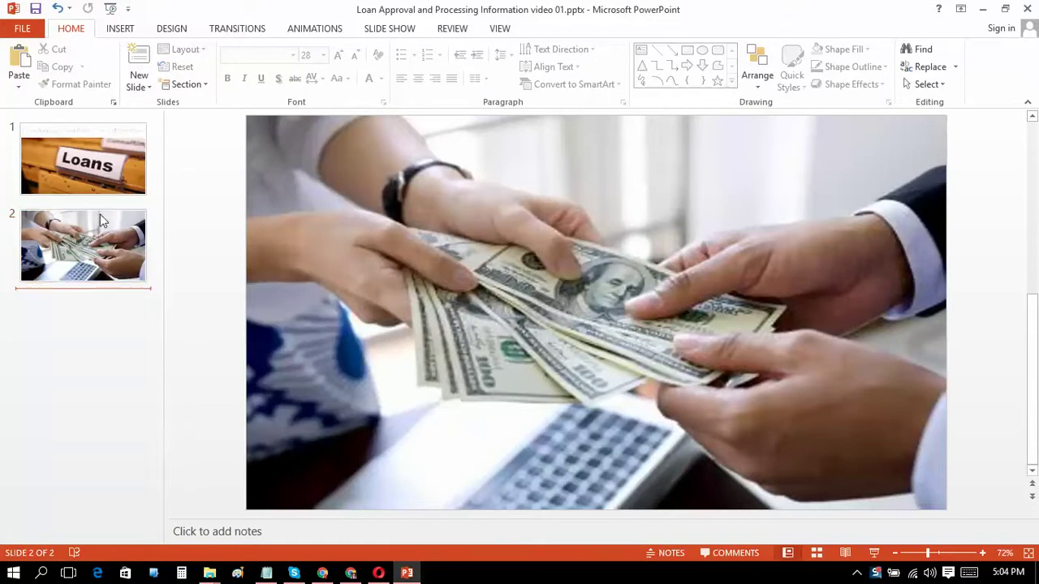
click(138, 61)
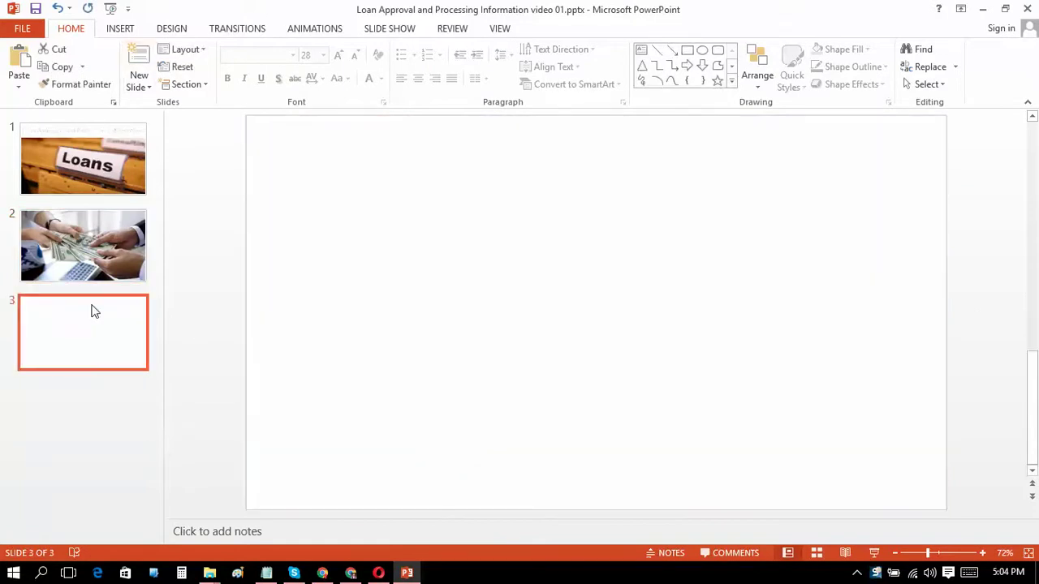
Step: Insert the neon LOANS sign picture onto slide 3
click(118, 30)
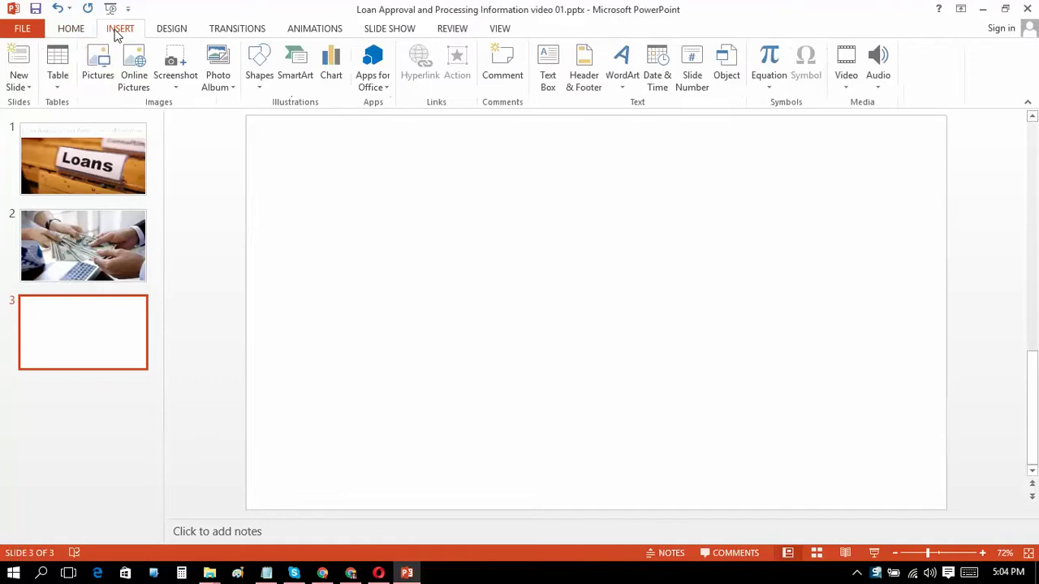
click(101, 61)
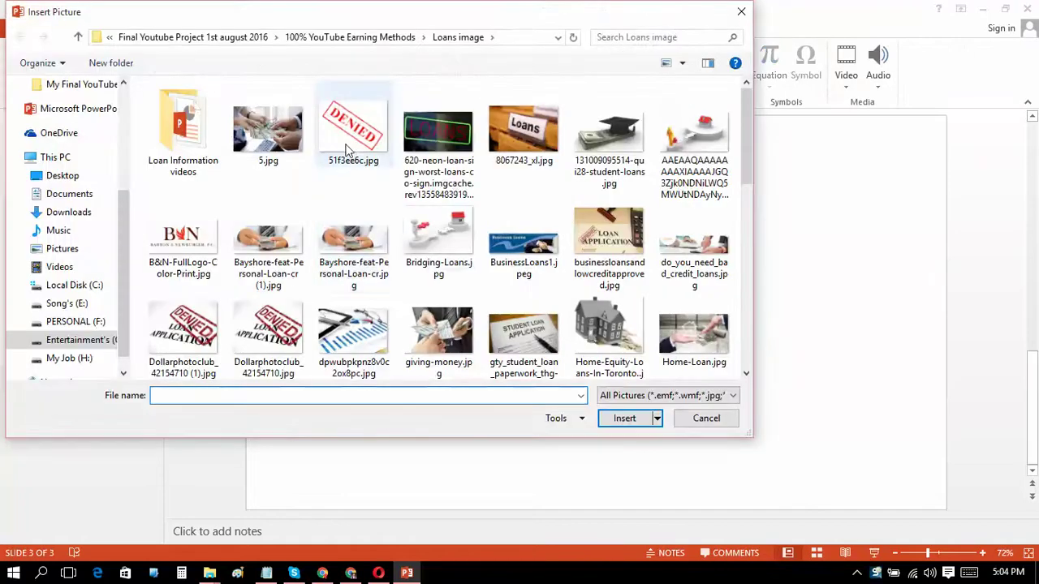
double_click(419, 134)
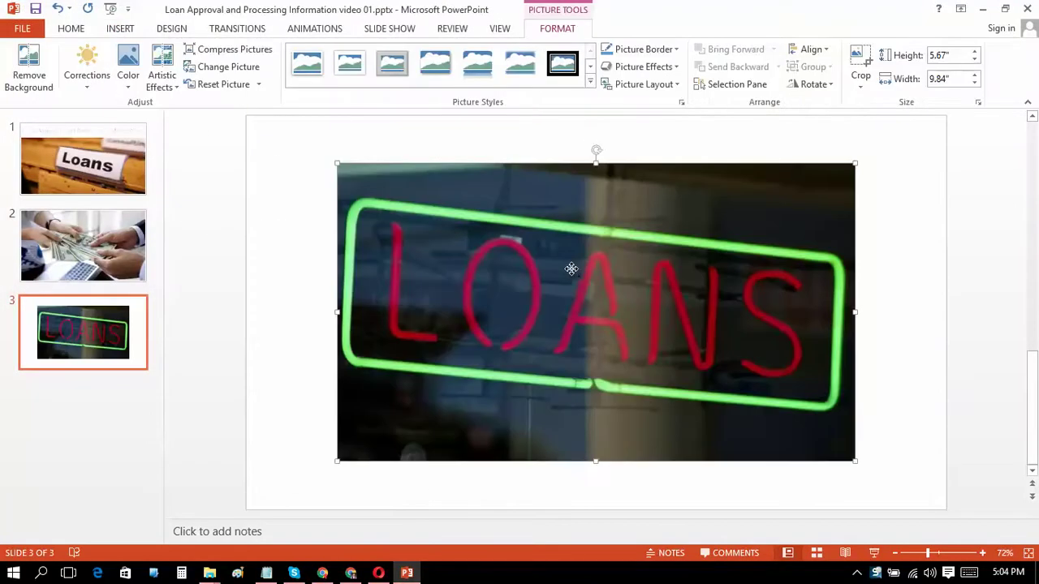
Step: Stretch the neon sign picture to fill the slide, then add blank slide 4
drag(571, 269, 480, 220)
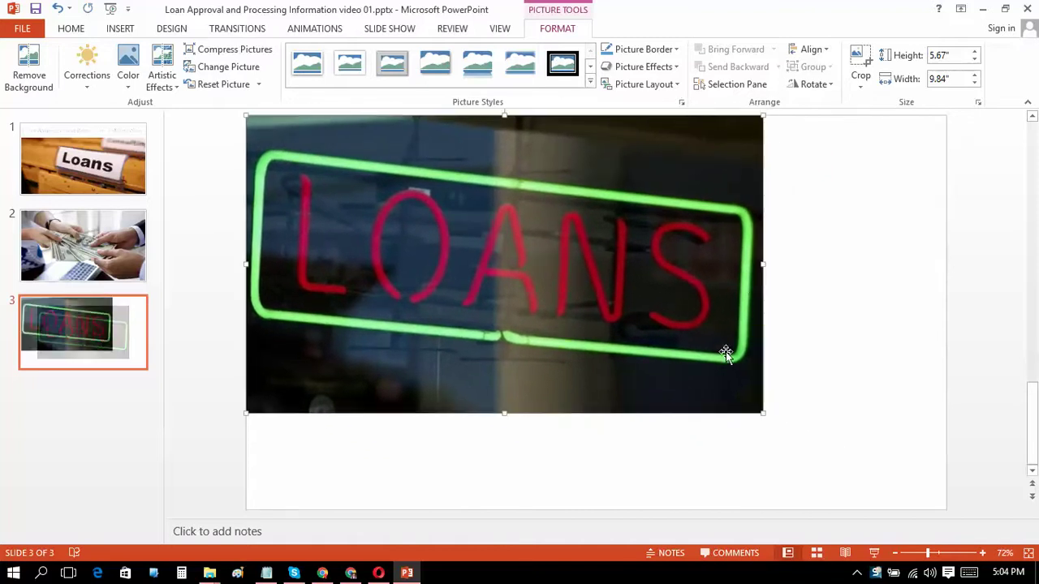
mouse_move(766, 267)
mouse_down()
mouse_move(871, 308)
mouse_move(948, 313)
mouse_up()
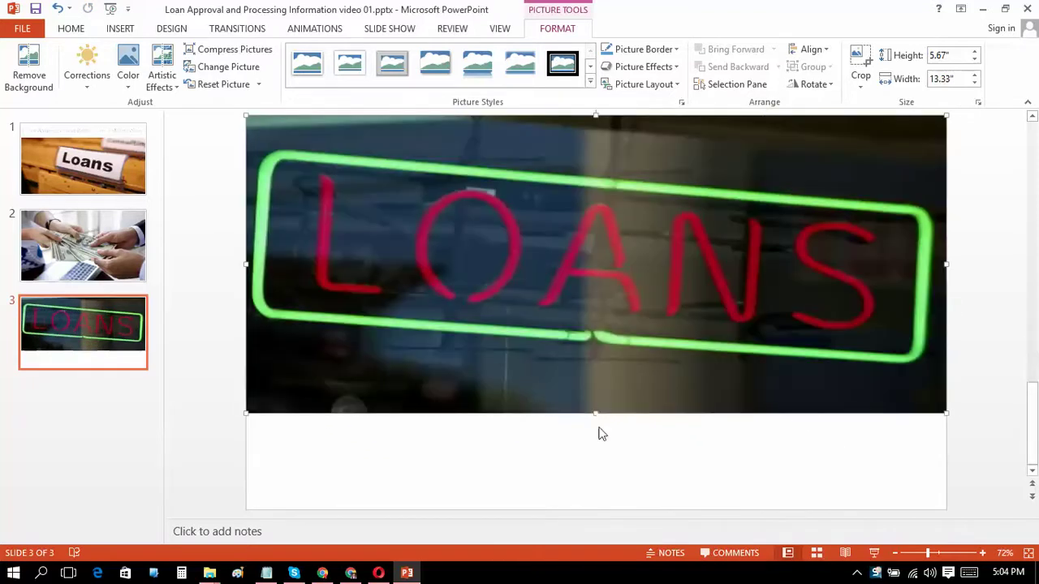
drag(594, 416, 611, 513)
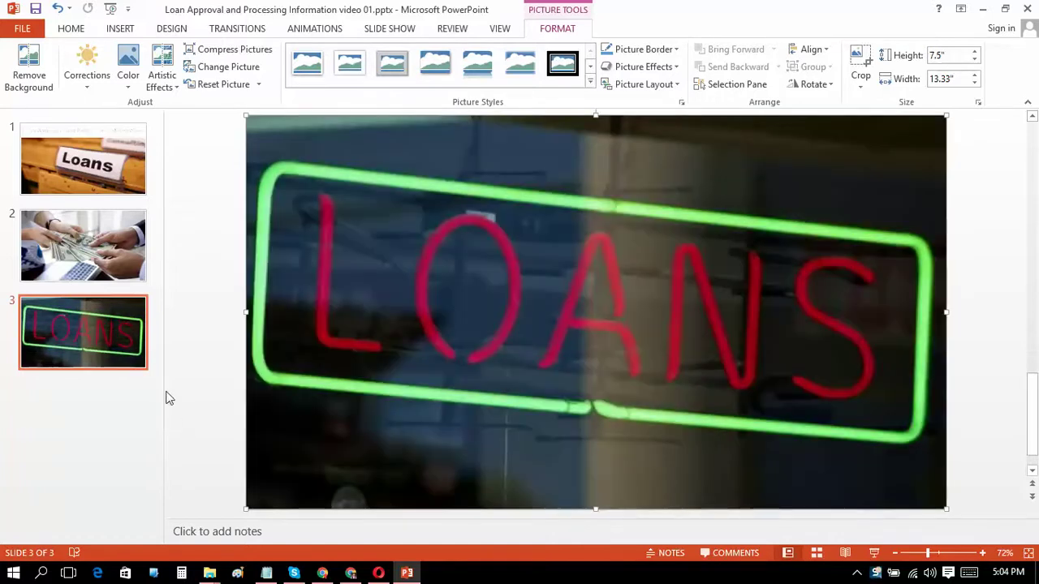
click(96, 365)
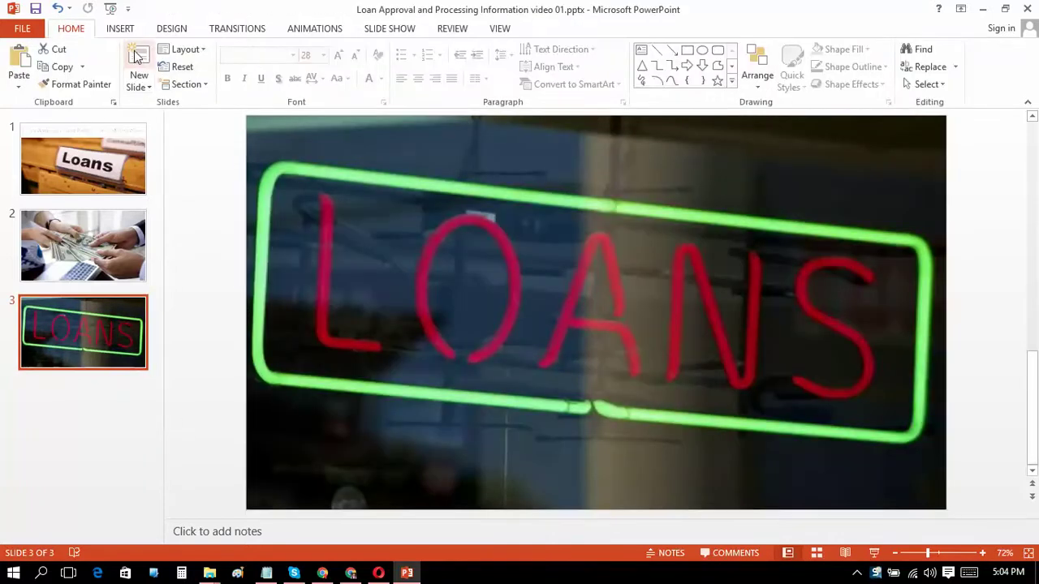
click(139, 57)
Step: Insert the graduation cap on money picture onto slide 4
click(109, 33)
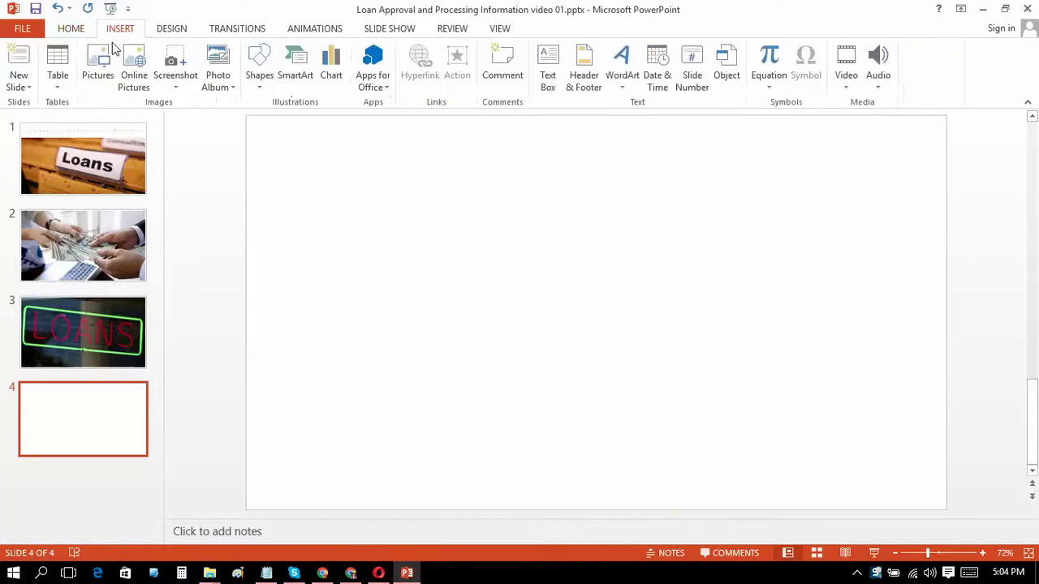
click(100, 61)
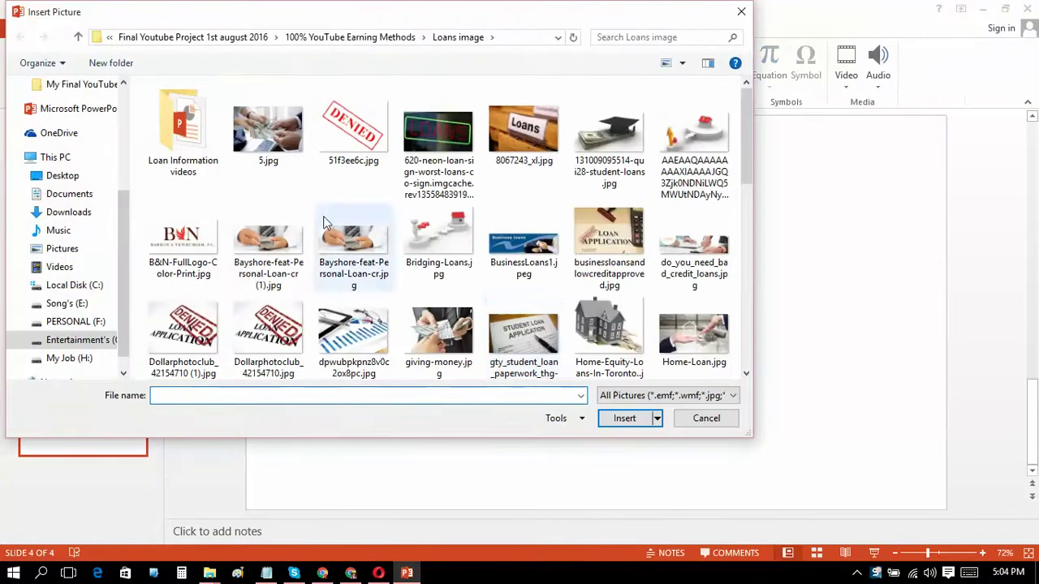
double_click(613, 150)
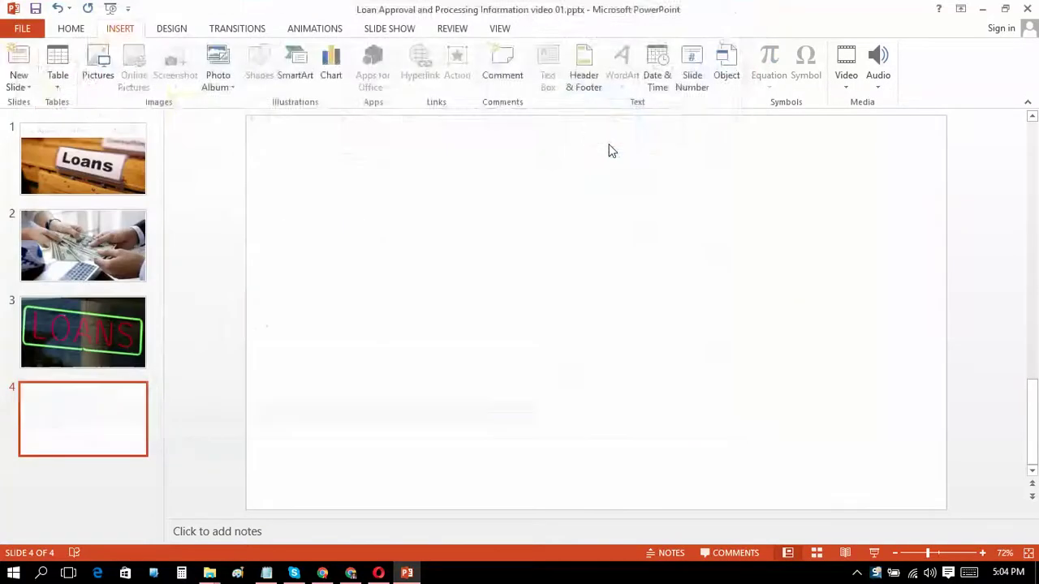
Step: Resize and position the graduation cap picture to fill the slide, then add blank slide 5
drag(597, 316, 561, 297)
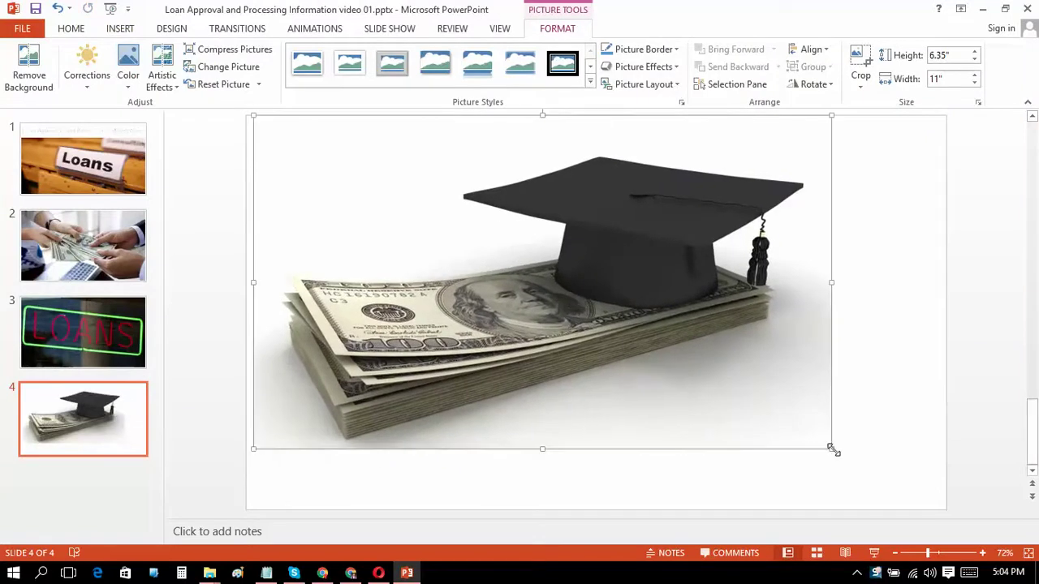
drag(832, 448, 927, 504)
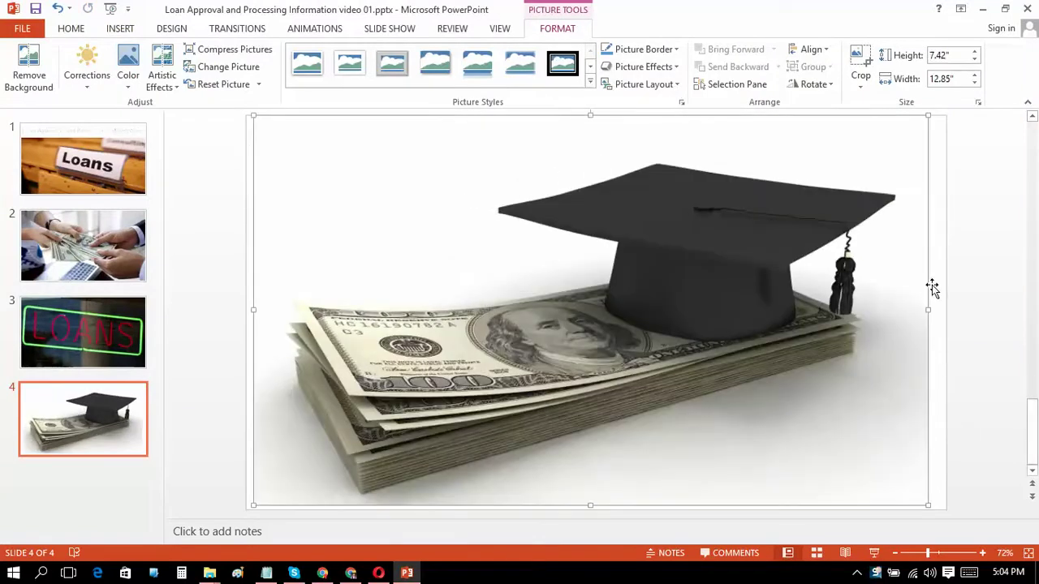
drag(927, 312, 946, 311)
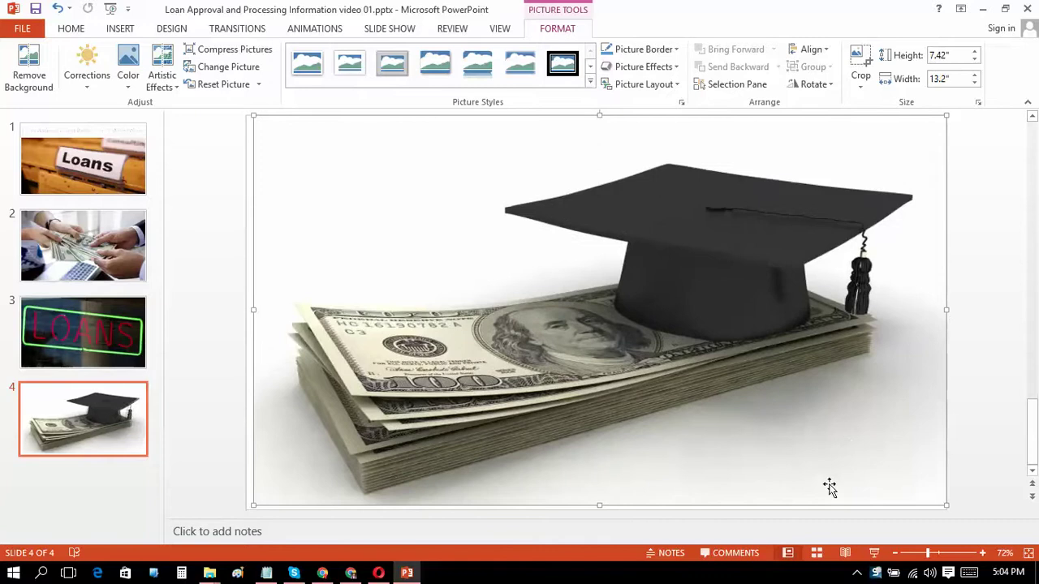
drag(598, 505, 598, 509)
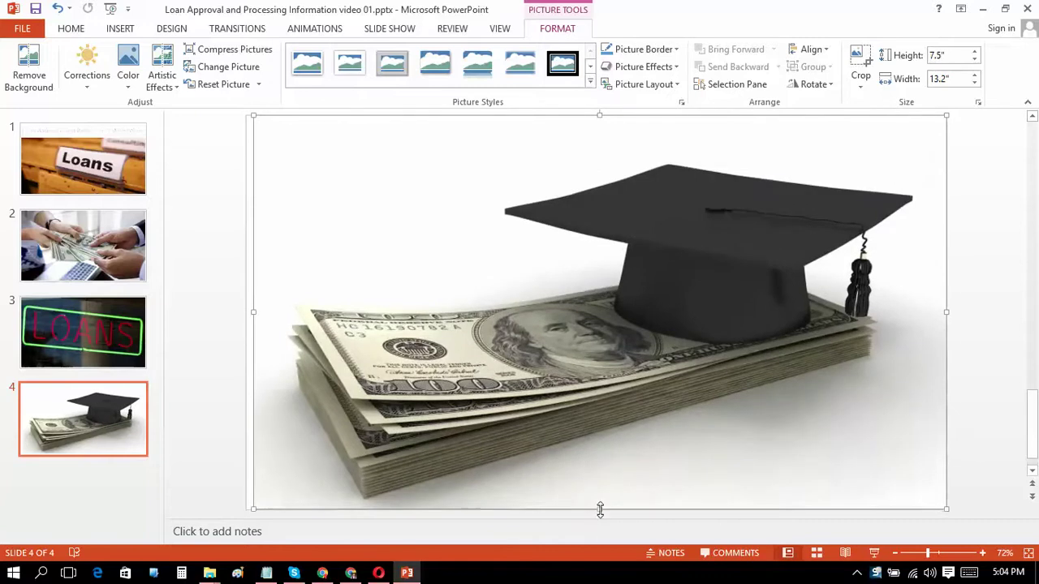
drag(255, 316, 246, 312)
click(122, 417)
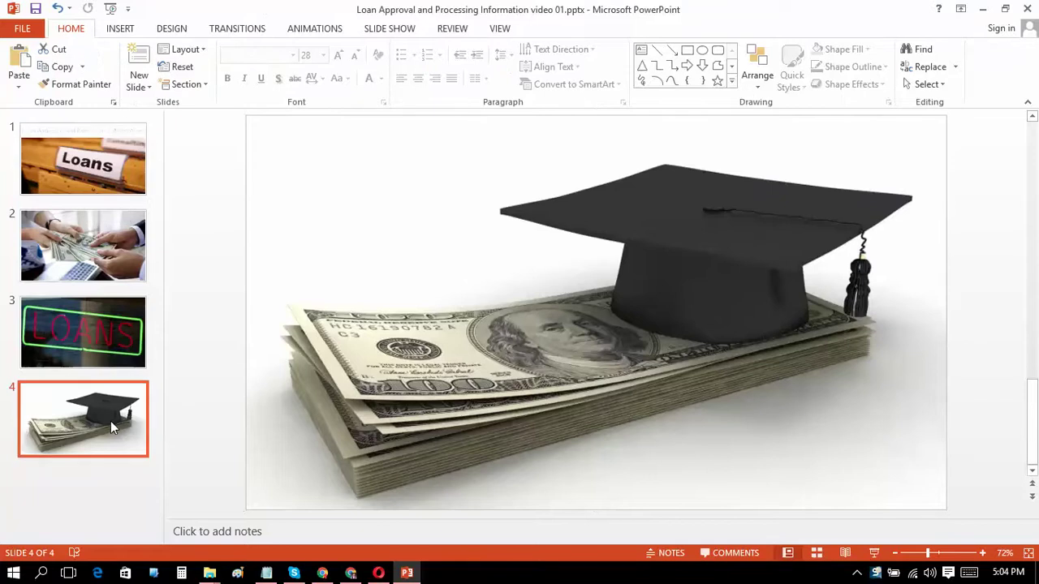
click(130, 55)
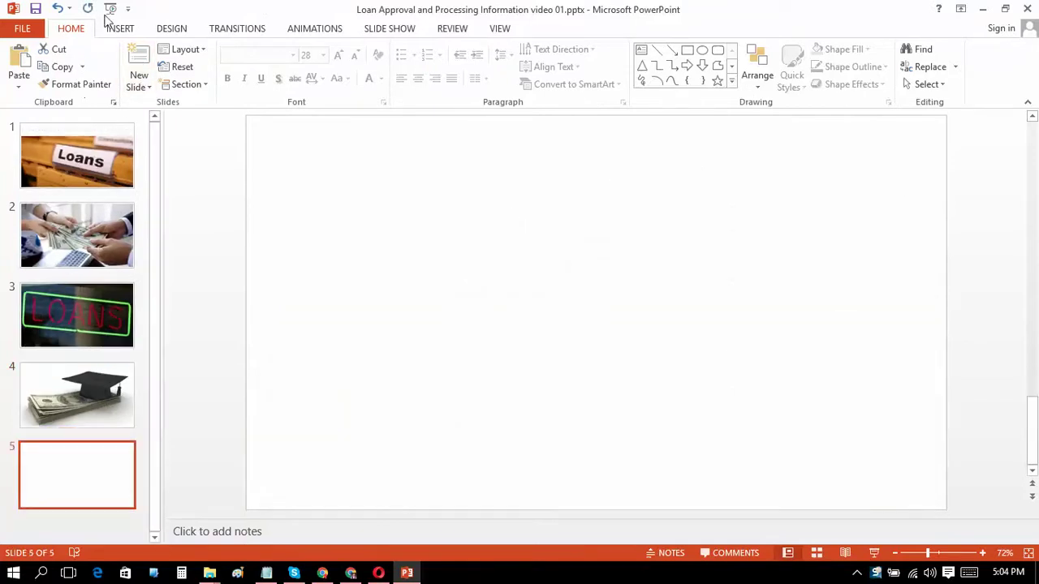
Step: Insert the hands-counting-cash personal loan photo onto slide 5
click(120, 28)
click(98, 70)
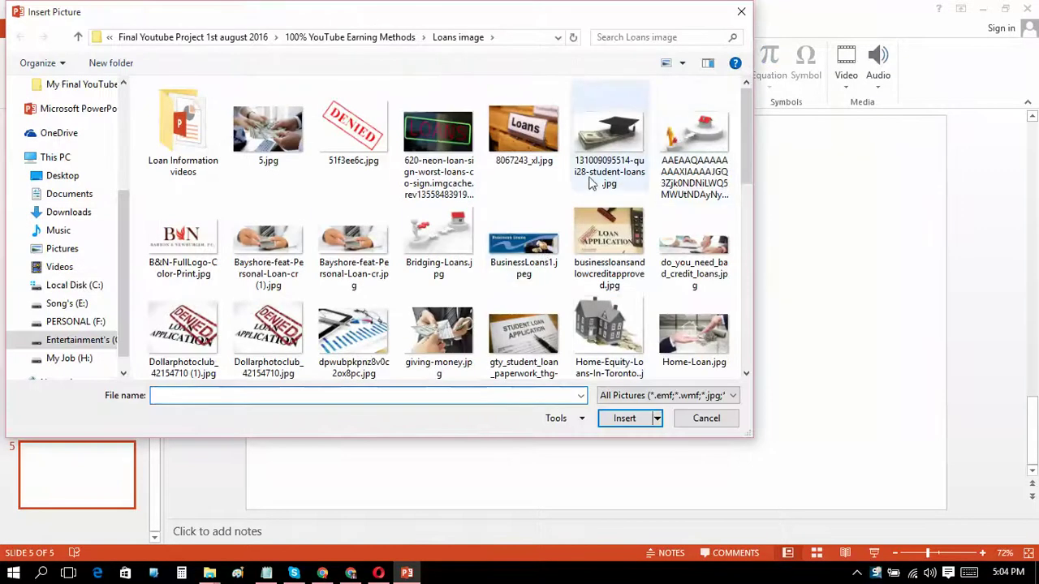
double_click(282, 252)
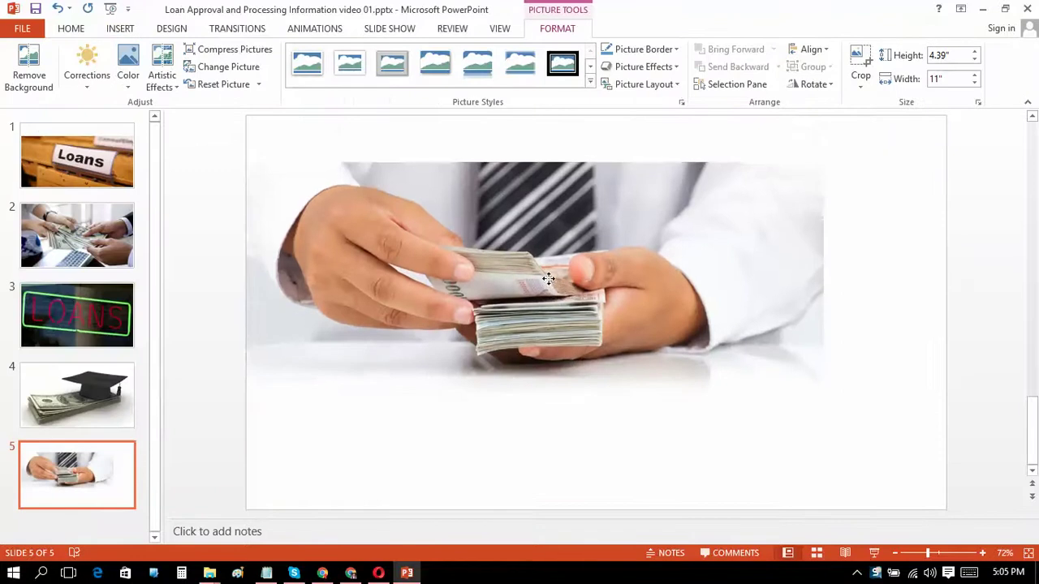
Step: Stretch the cash-counting photo to the slide edges, then add blank slide 6
drag(548, 278, 547, 240)
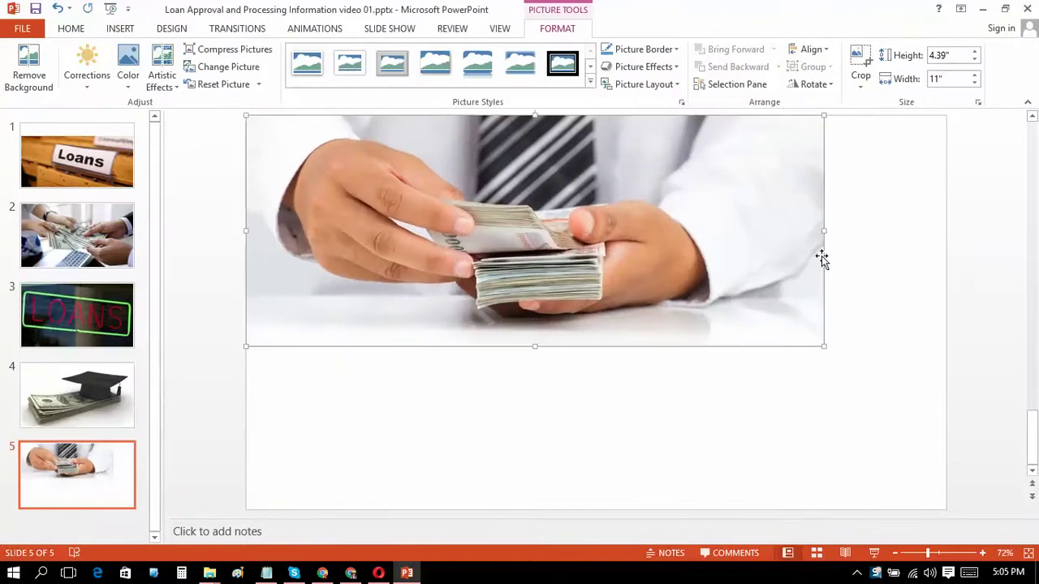
drag(824, 231, 953, 246)
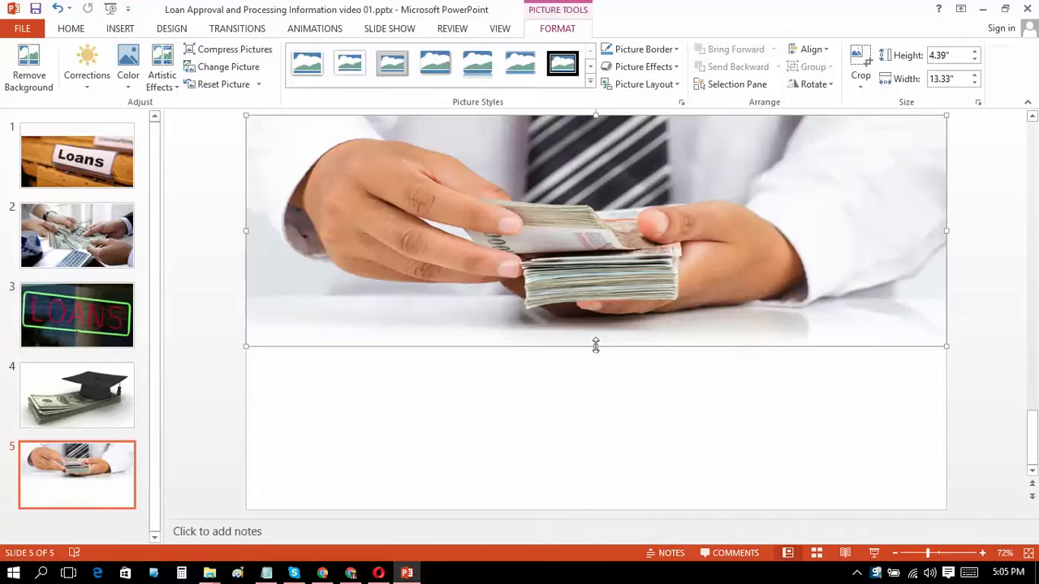
drag(596, 346, 601, 506)
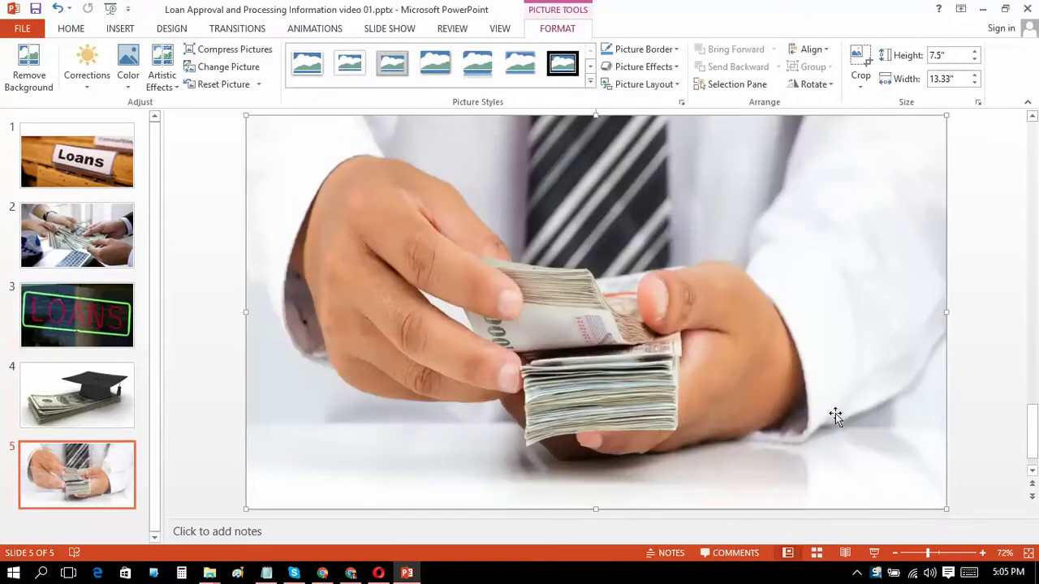
click(977, 296)
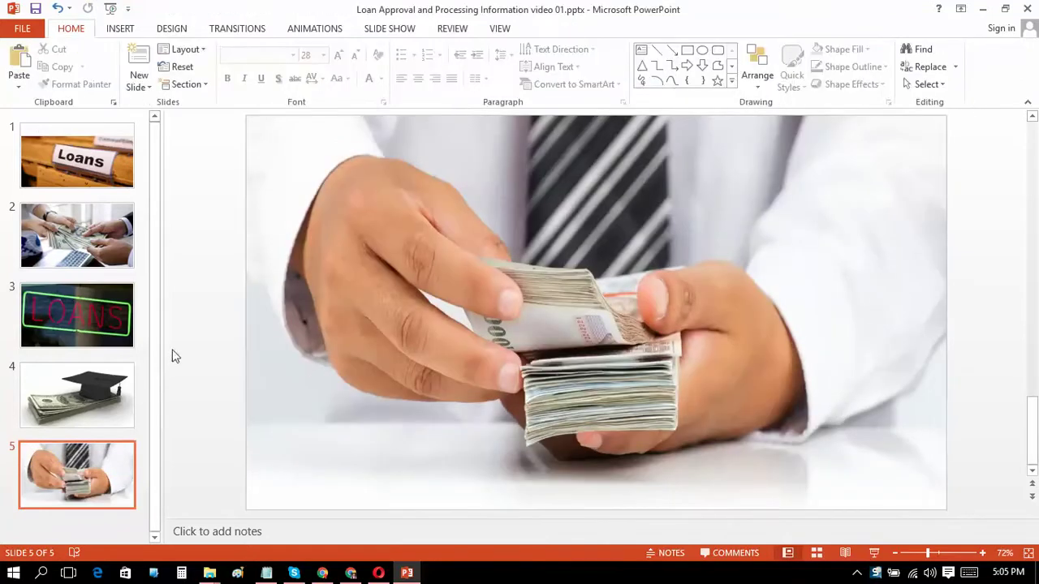
scroll(157, 281, down, 1)
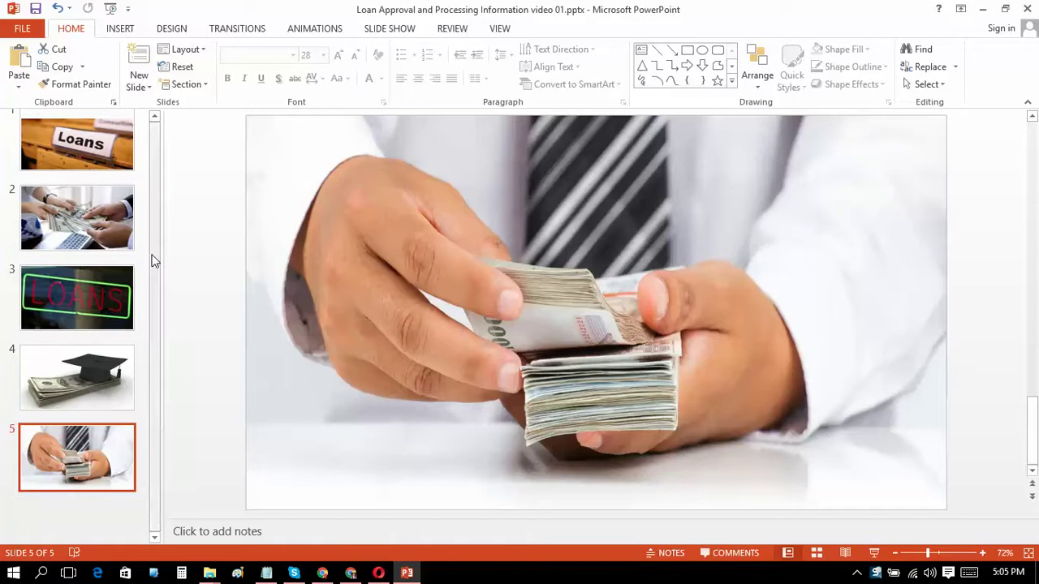
click(139, 58)
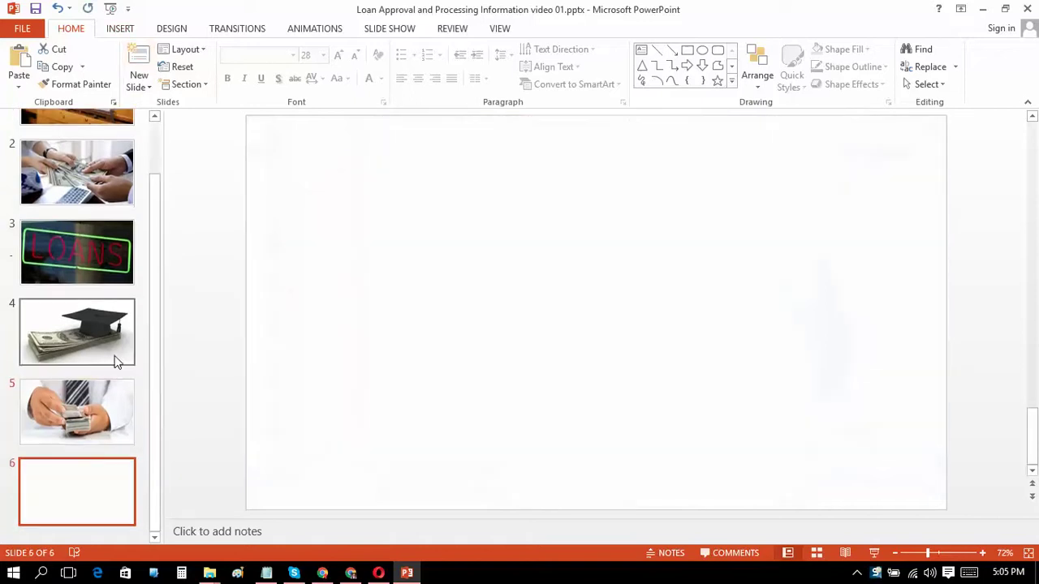
Step: Drag the blank slide to first position and open the 'images others' folder in Insert Picture
mouse_move(77, 490)
mouse_down()
mouse_move(81, 122)
mouse_move(74, 151)
mouse_up()
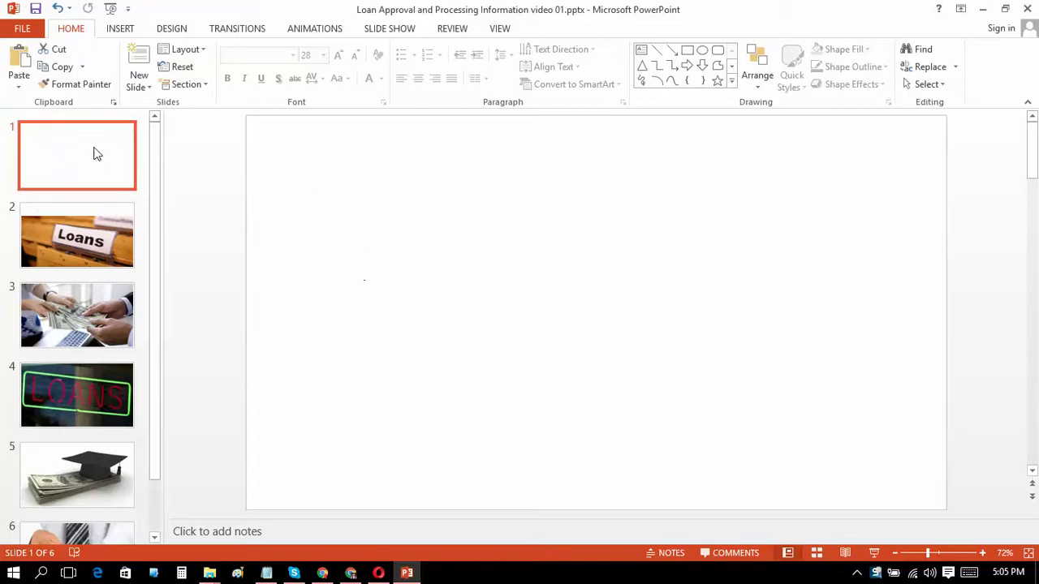
click(119, 29)
click(100, 85)
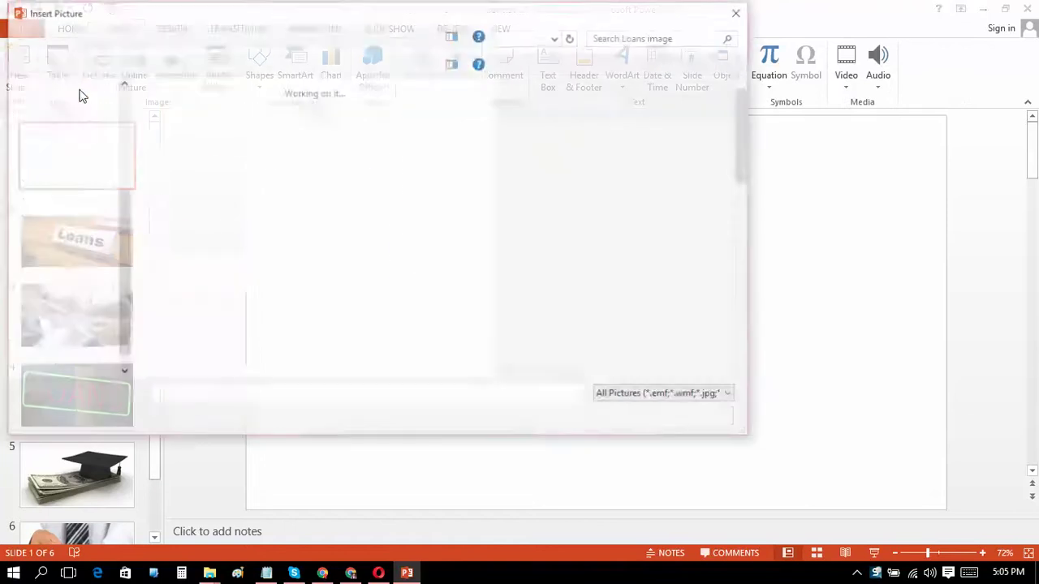
click(319, 38)
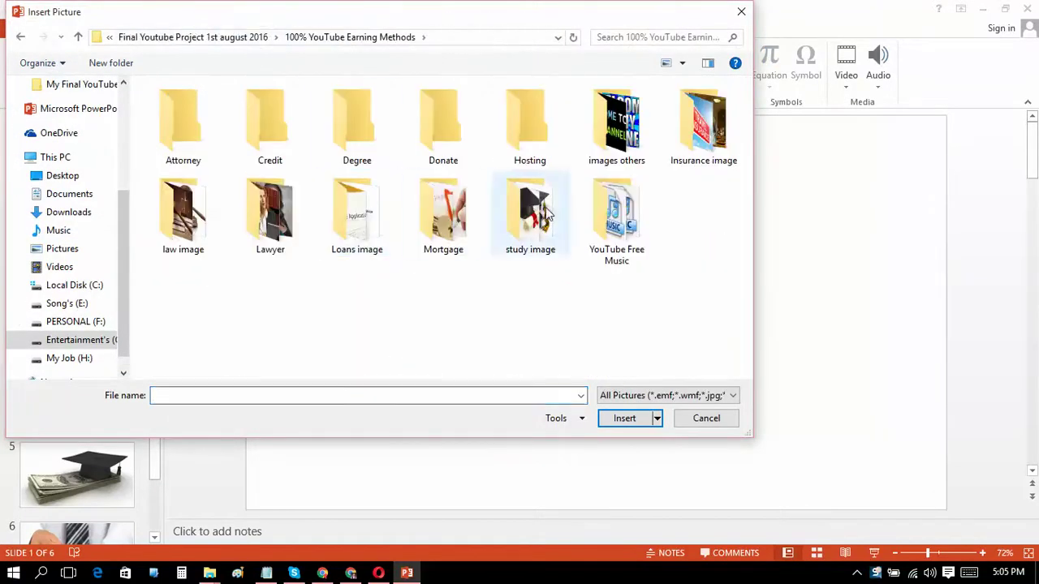
double_click(614, 140)
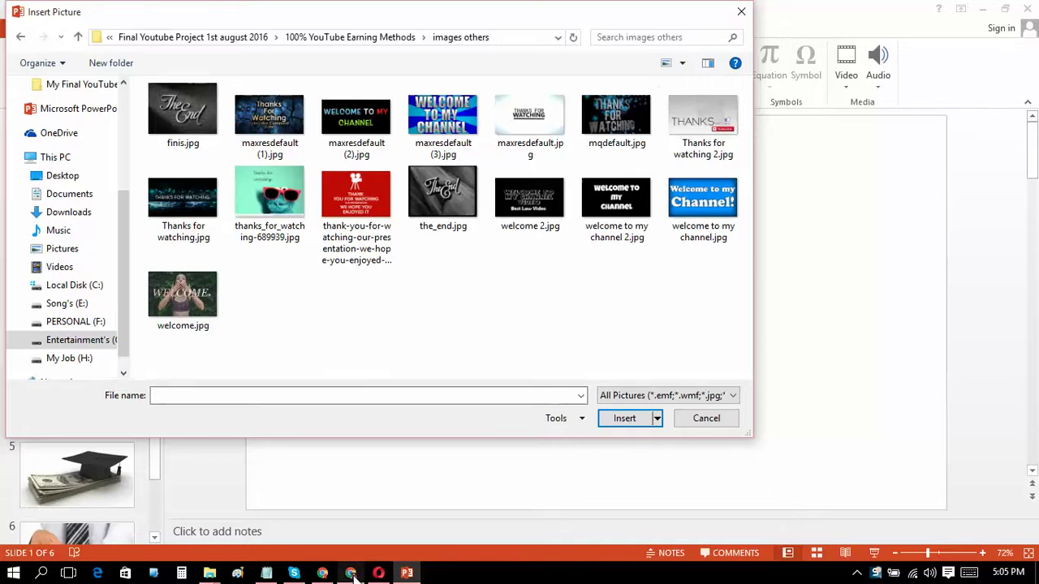
Step: Search Google in Chrome for 'welcome to my channel' and switch to the Images results
click(322, 573)
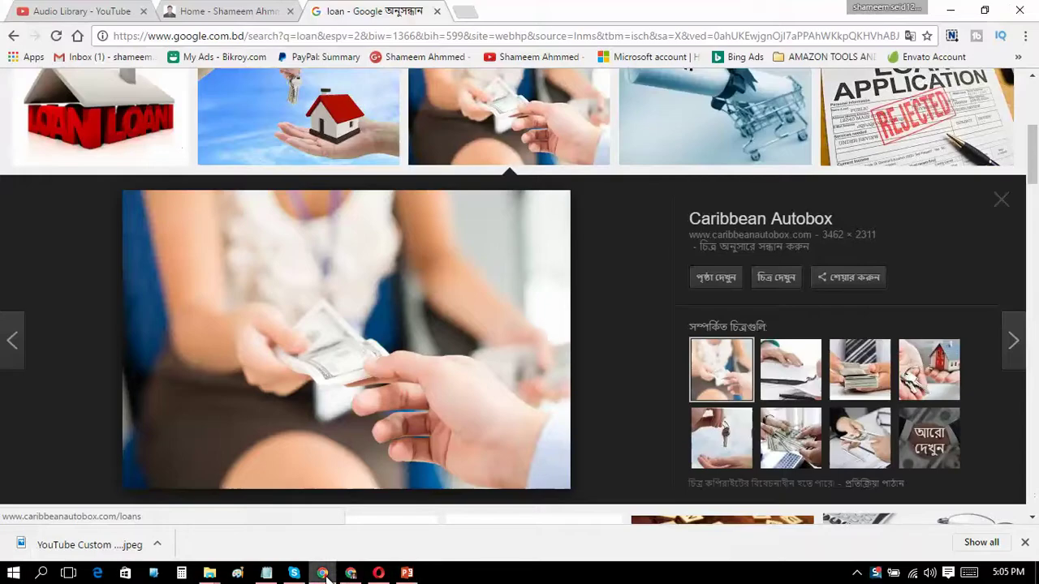
click(399, 35)
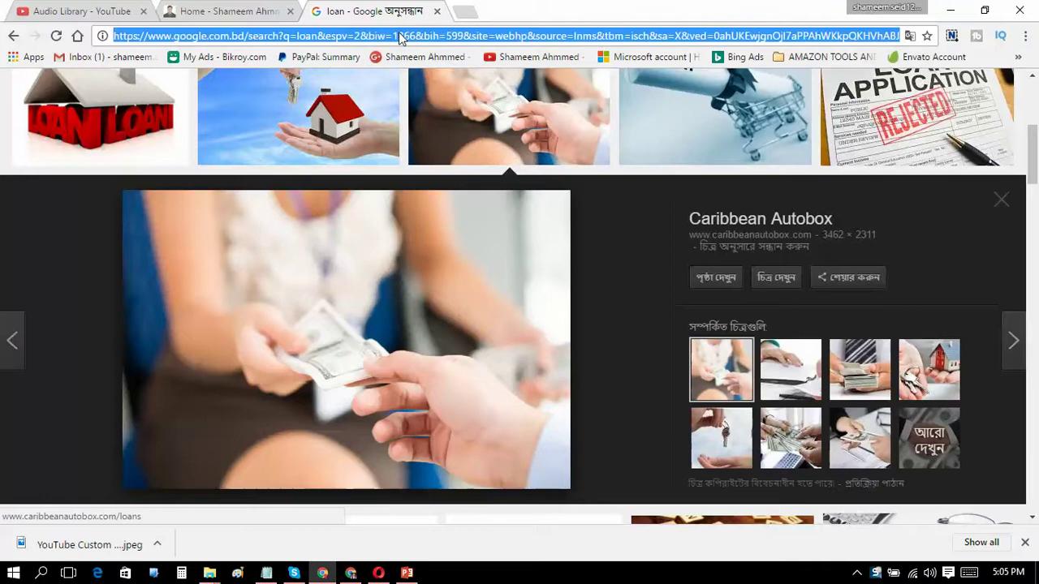
text(welcome to my channel)
key(Return)
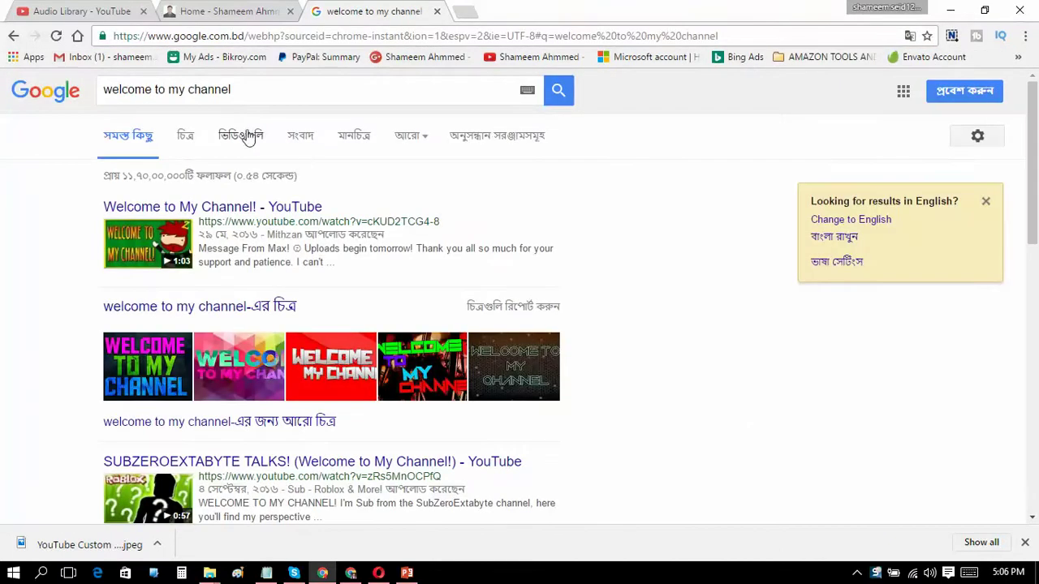
click(256, 139)
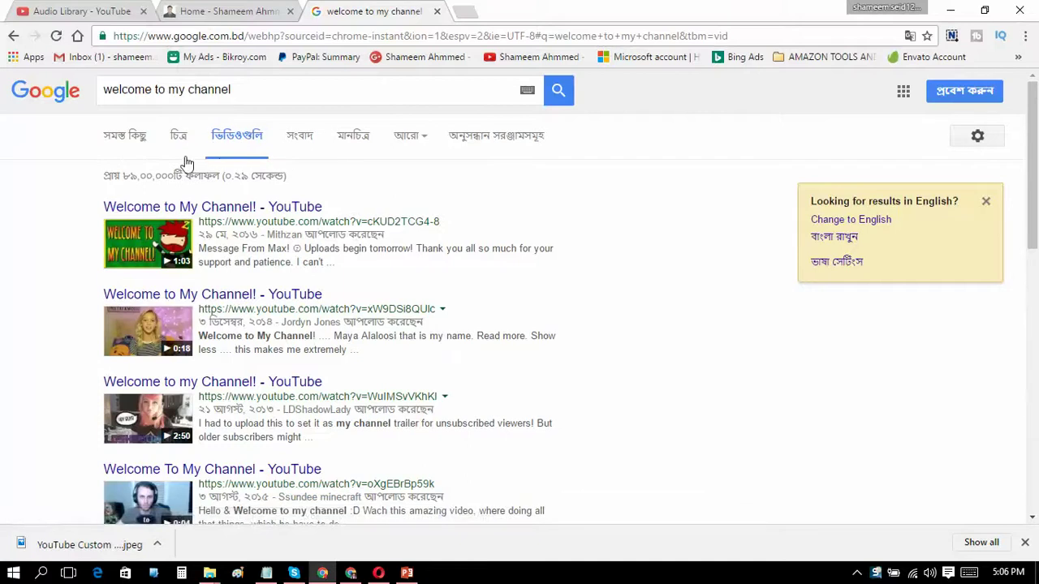
click(177, 143)
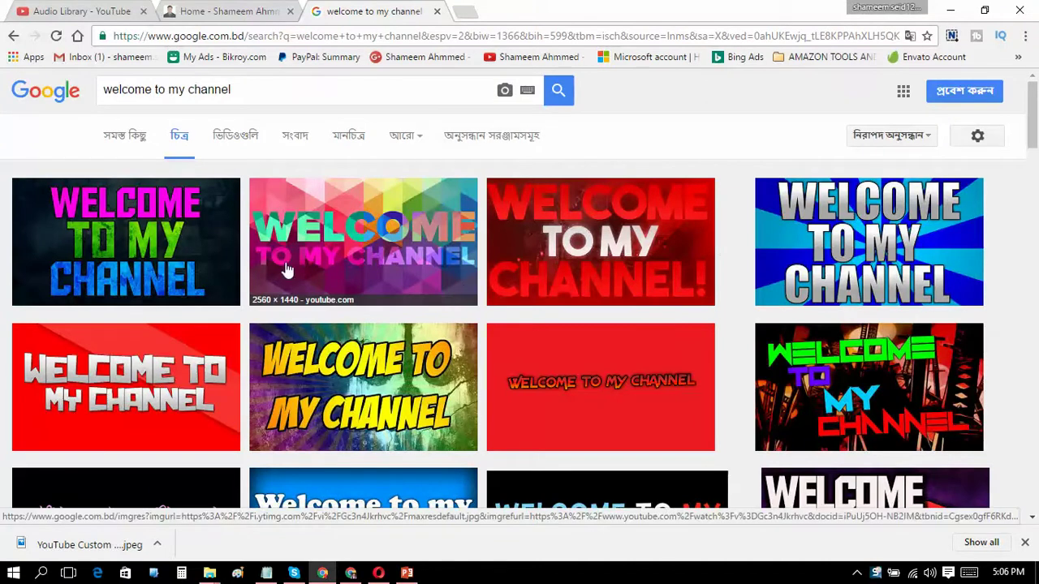
Step: Open six welcome banner results, including red, yellow and purple ones, in background tabs
middle_click(323, 231)
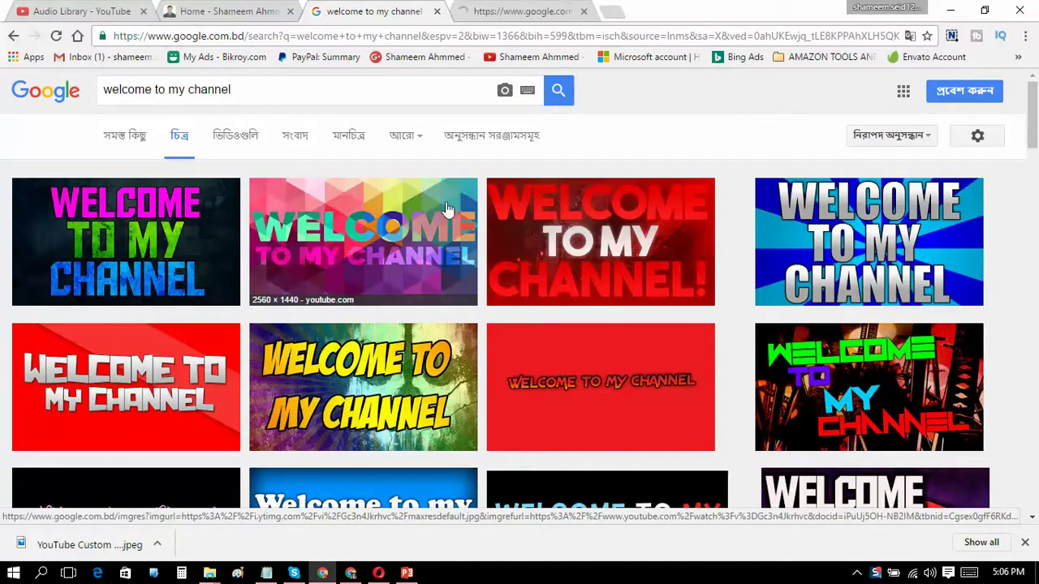
middle_click(588, 244)
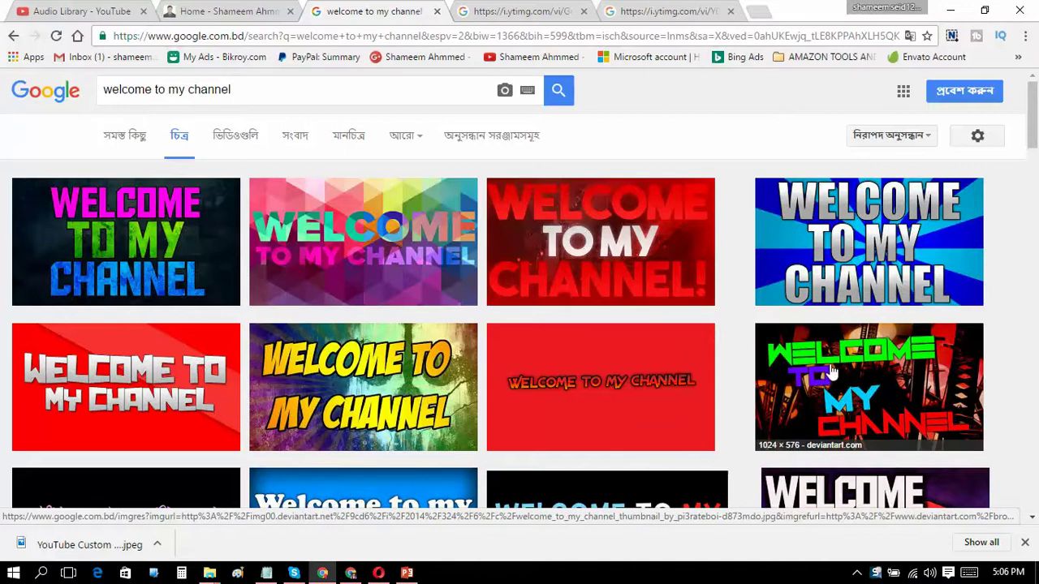
middle_click(655, 406)
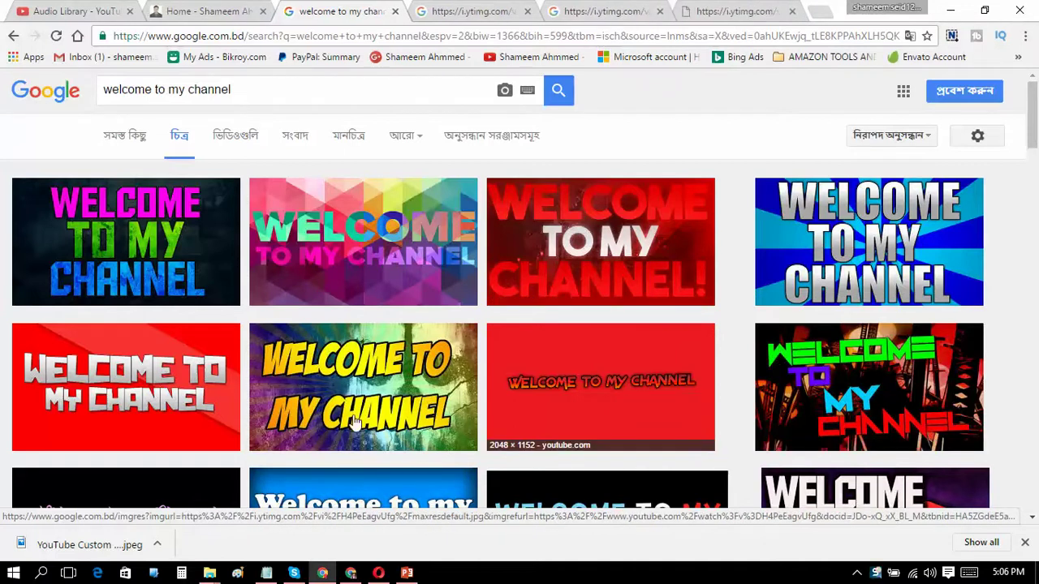
middle_click(226, 397)
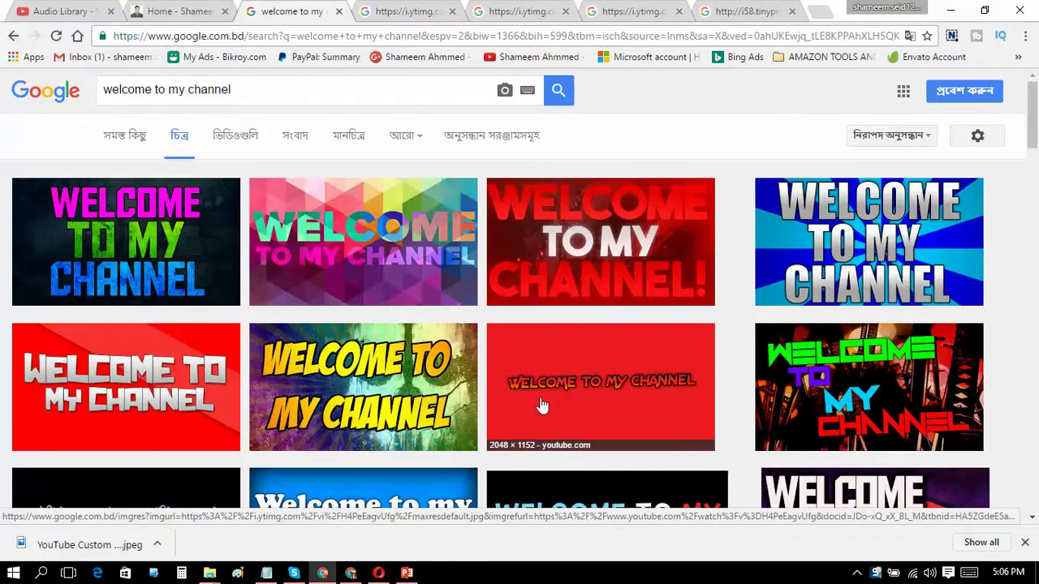
middle_click(431, 414)
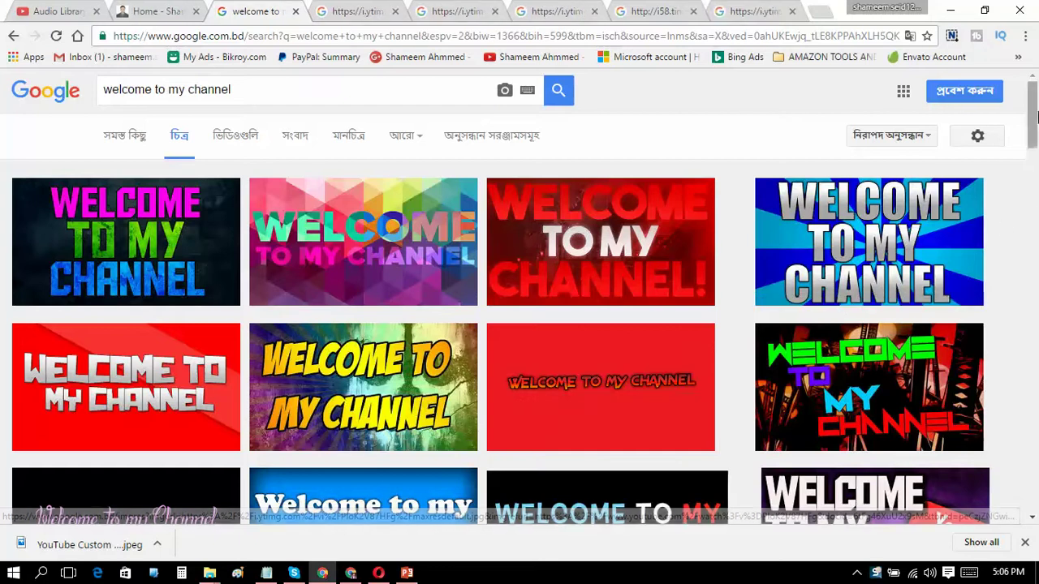
drag(1034, 119, 1035, 165)
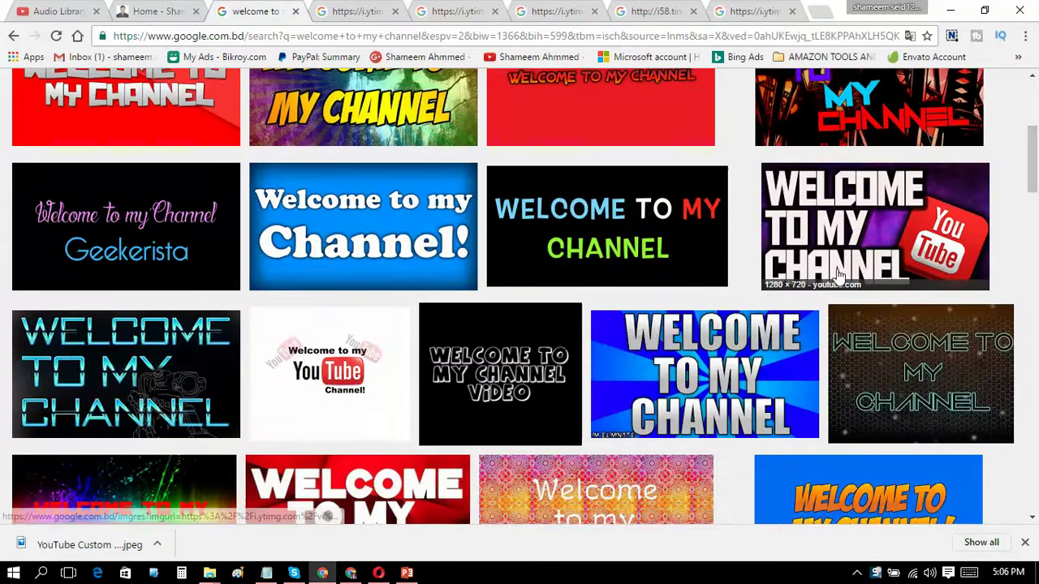
middle_click(878, 242)
Step: Look through the opened tabs and open the full-size red welcome image
click(751, 10)
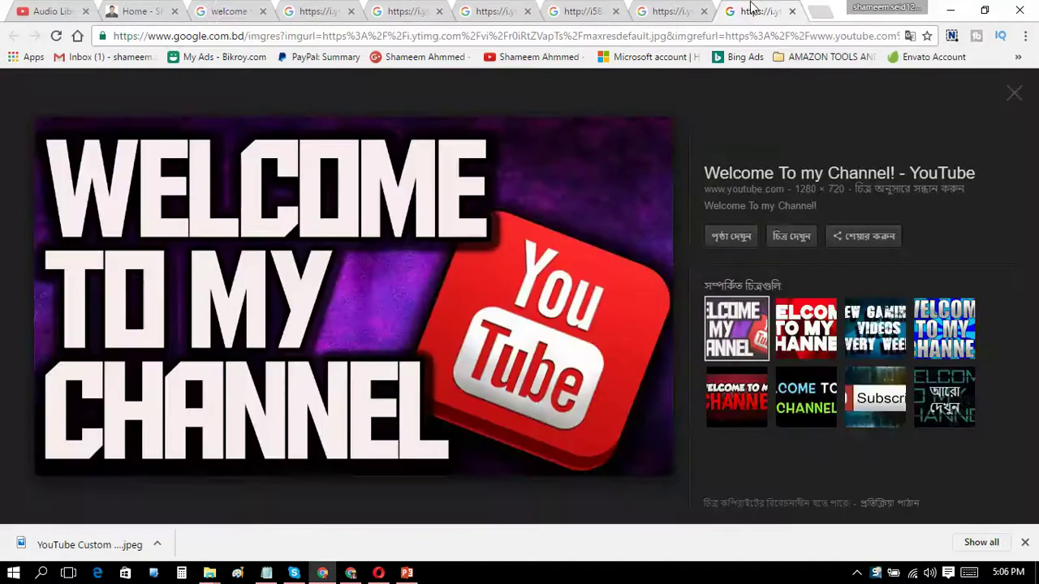
click(662, 12)
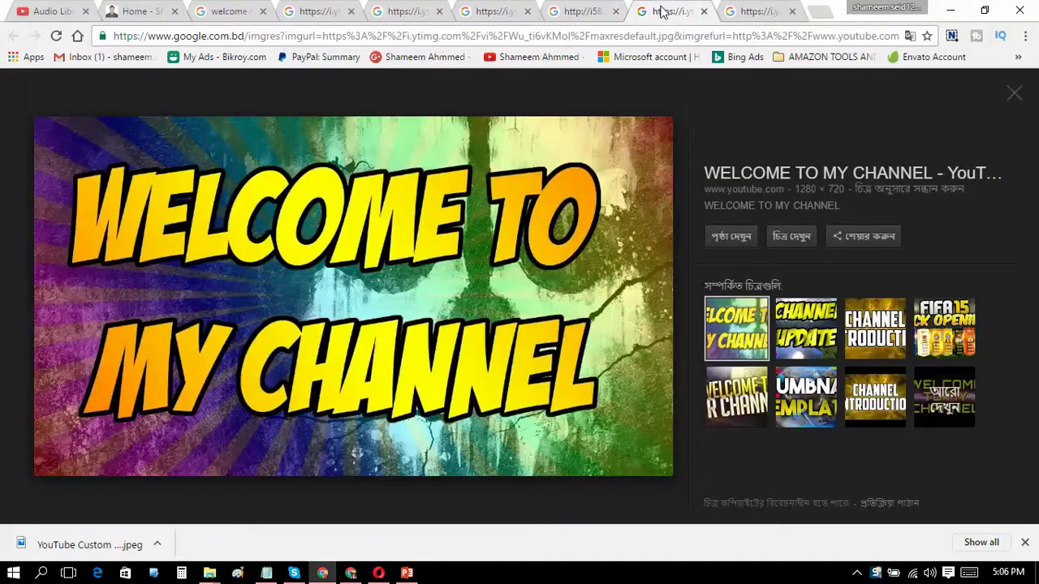
click(584, 11)
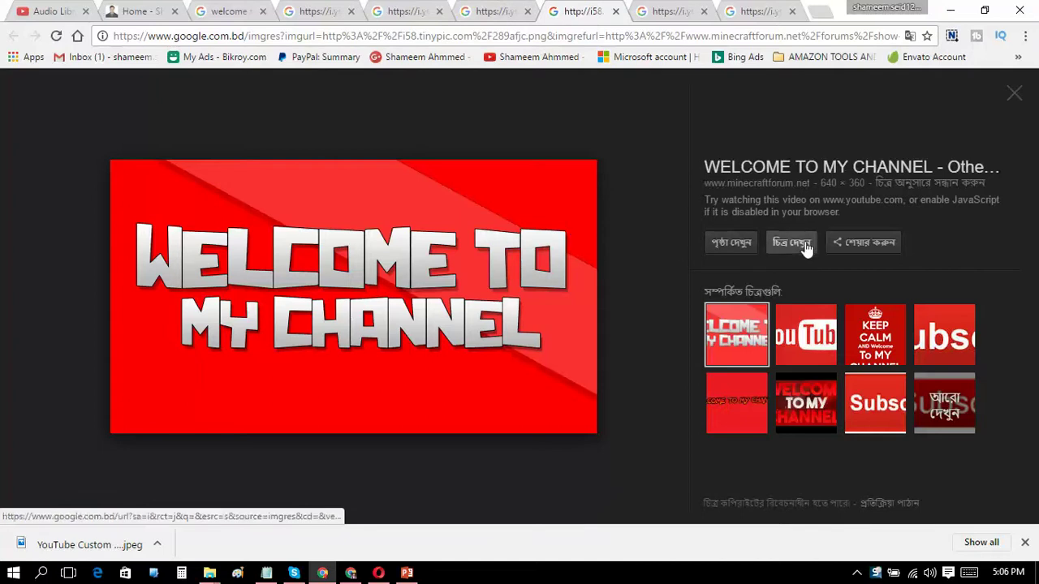
click(807, 246)
Step: Save the red welcome image into the G: drive 'images others' folder
right_click(385, 104)
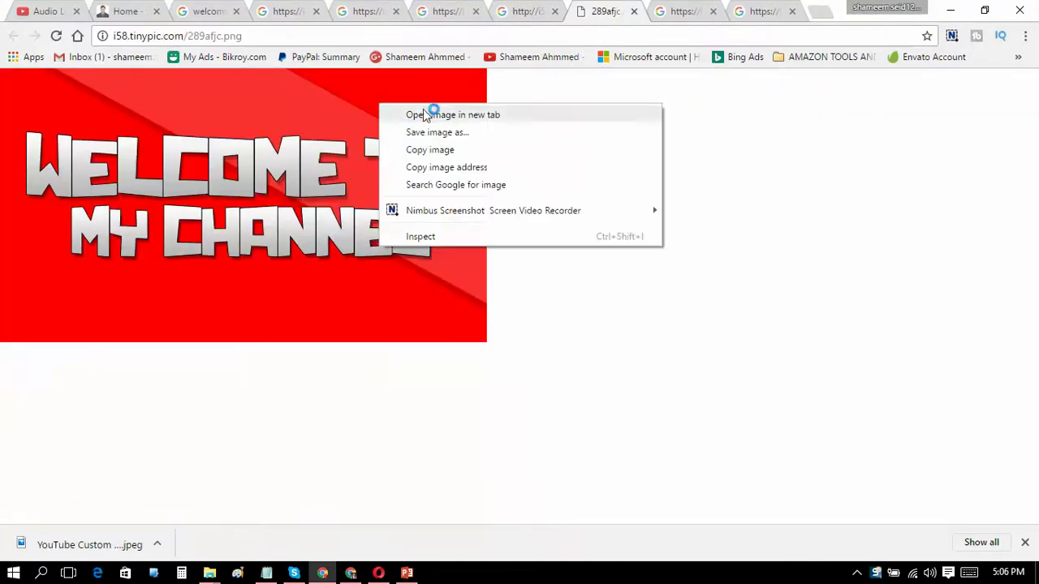
click(454, 136)
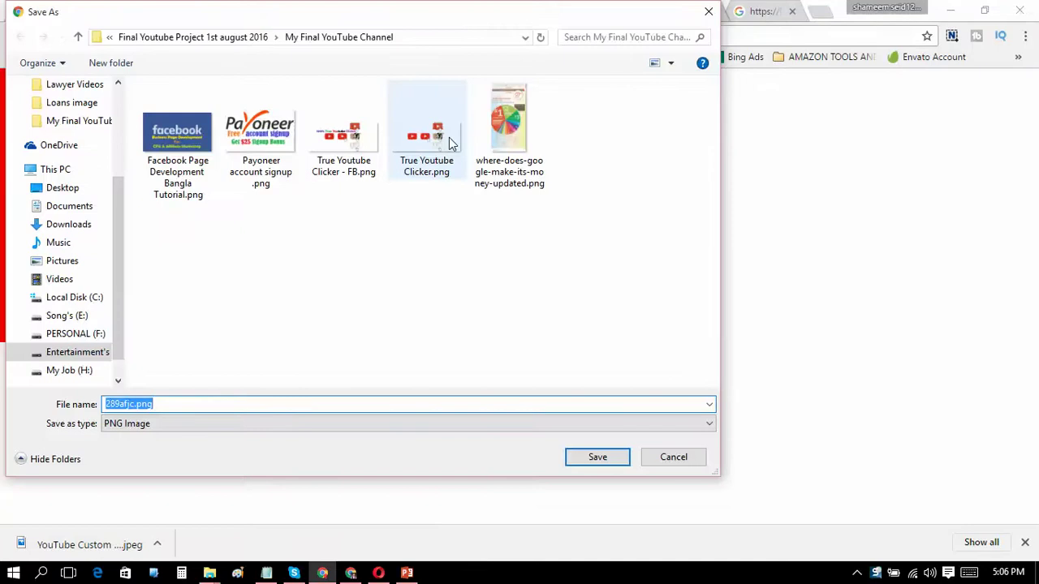
click(81, 354)
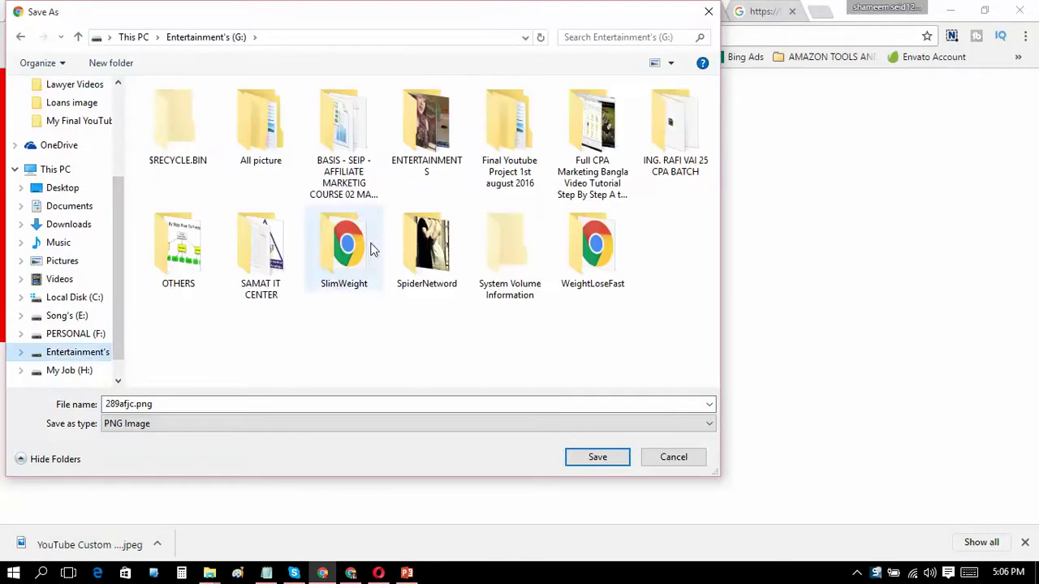
double_click(519, 133)
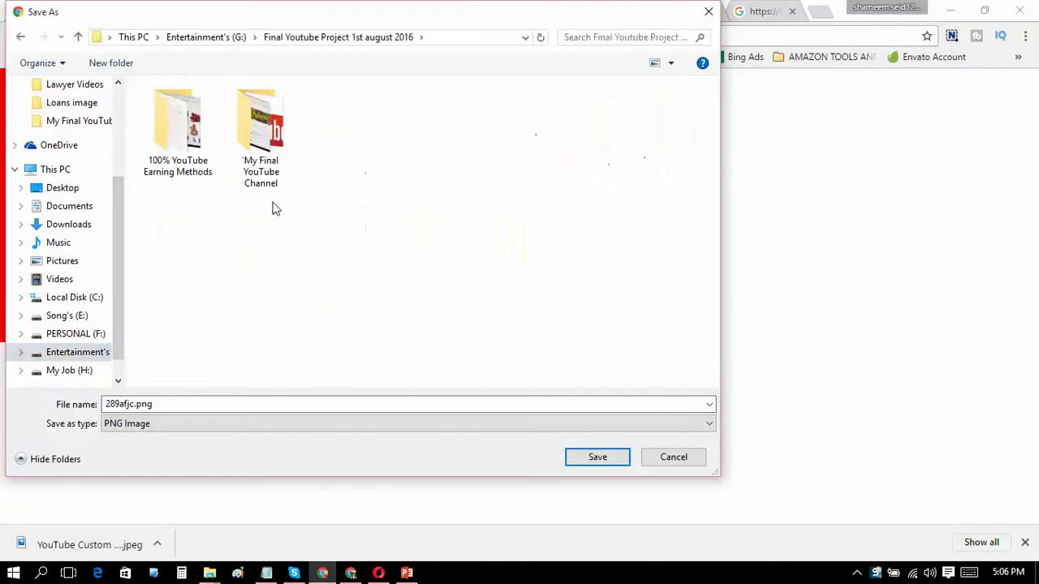
double_click(170, 132)
double_click(580, 154)
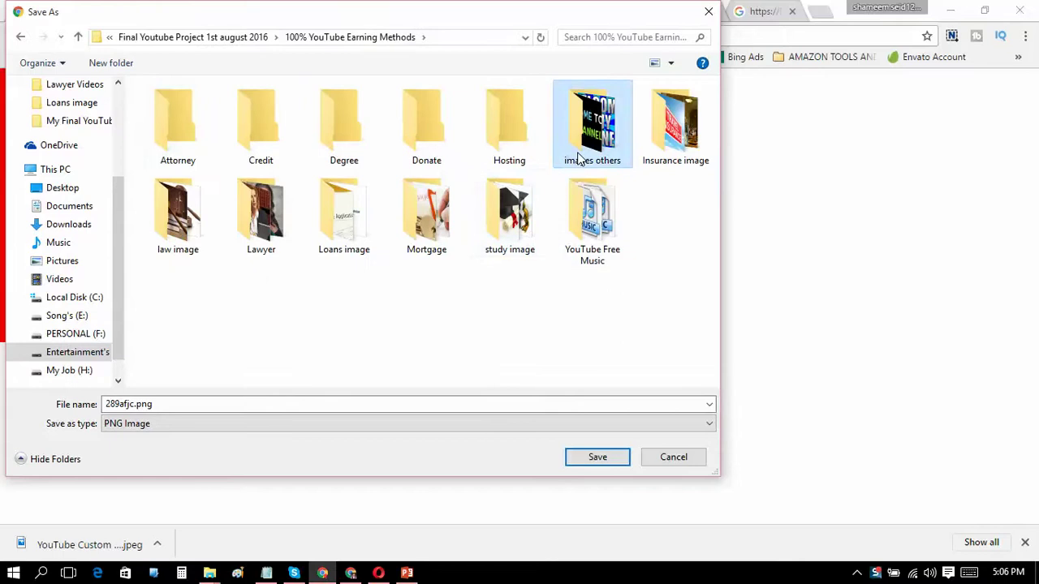
click(598, 458)
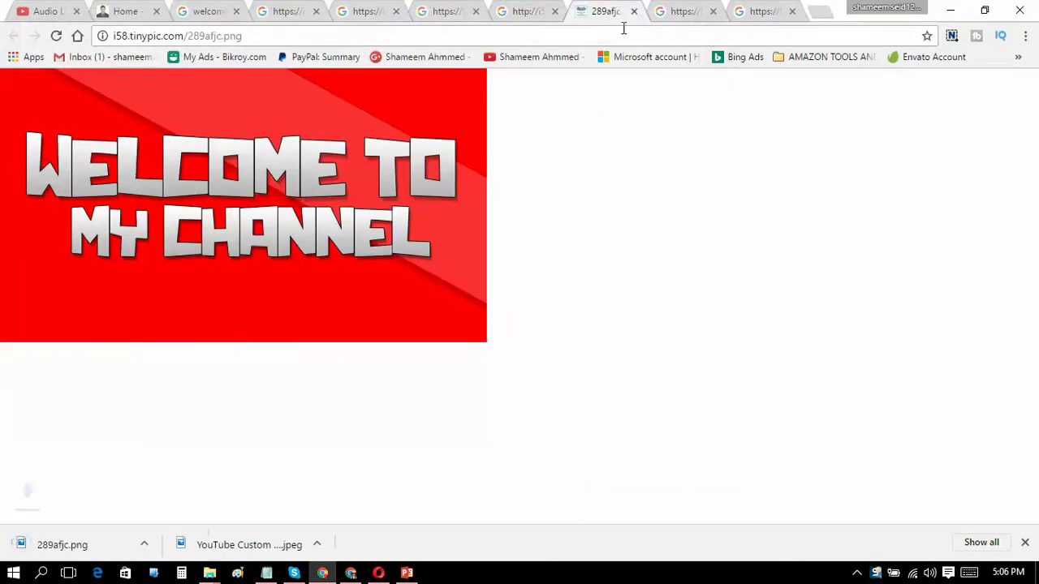
Step: Close the red image tabs and save the yellow banner as maxresdefault (4).jpg
click(542, 9)
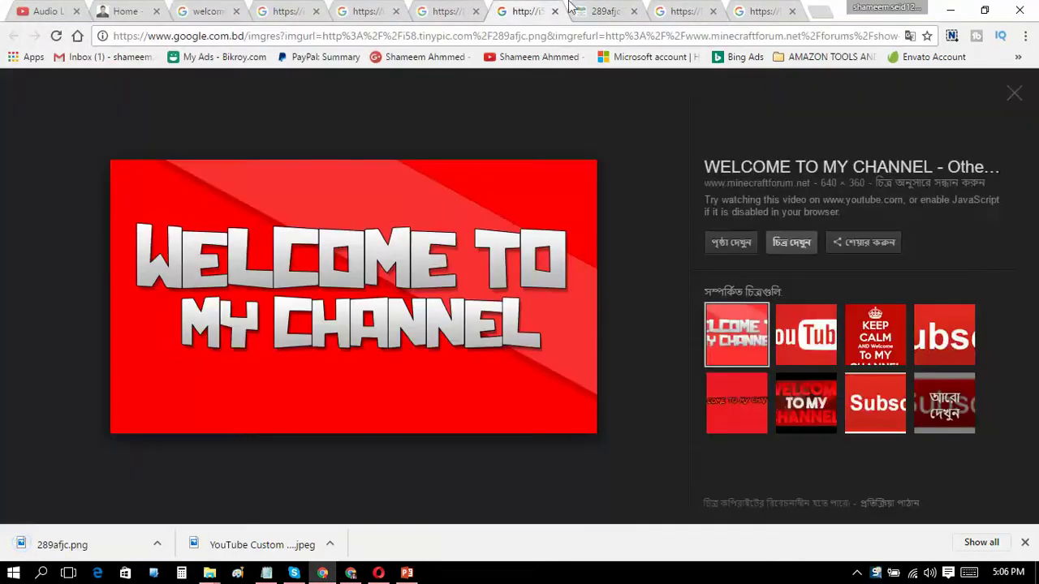
click(556, 11)
click(553, 11)
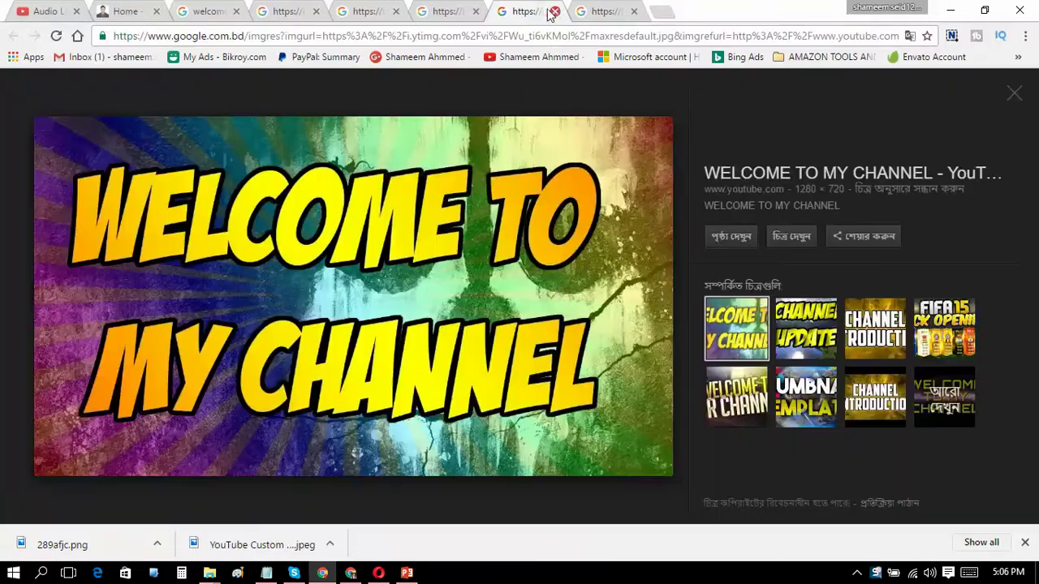
right_click(460, 179)
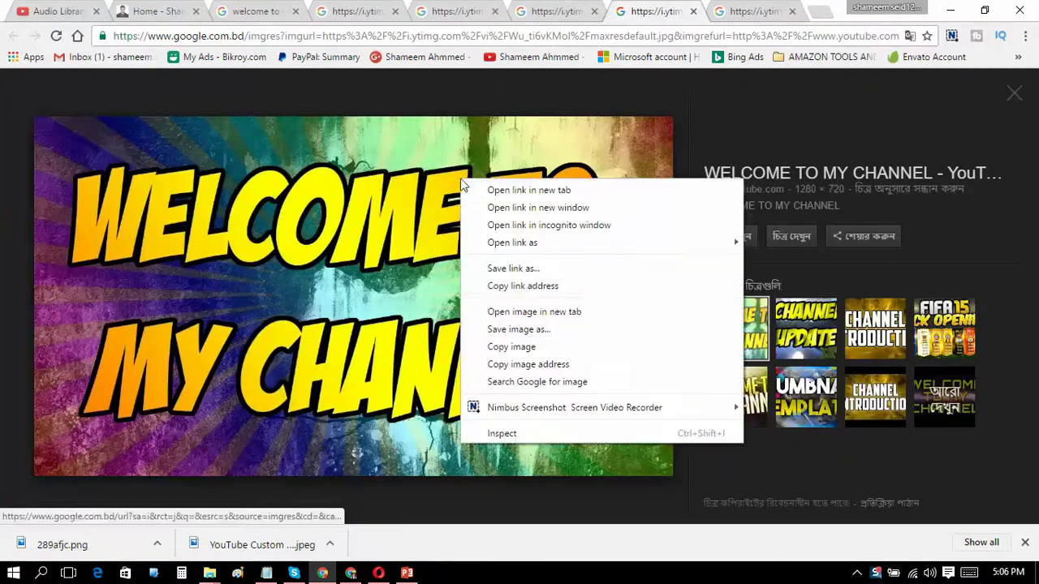
click(567, 342)
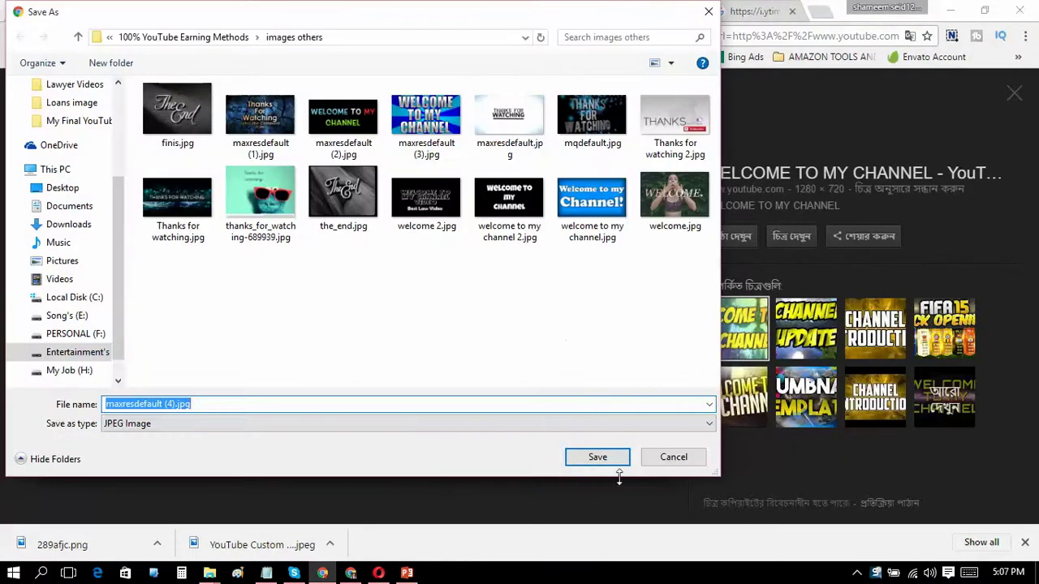
click(597, 458)
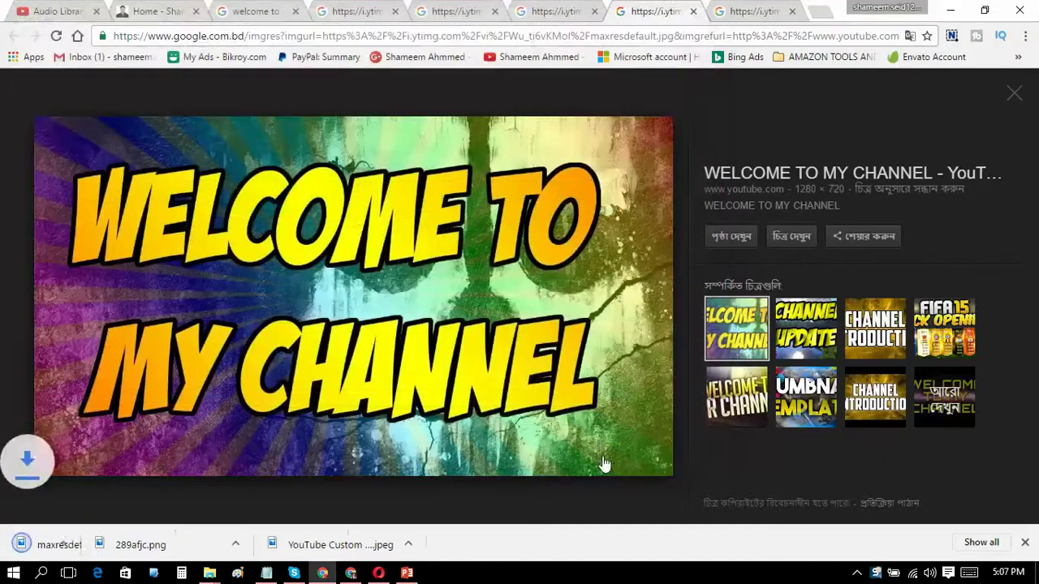
click(694, 11)
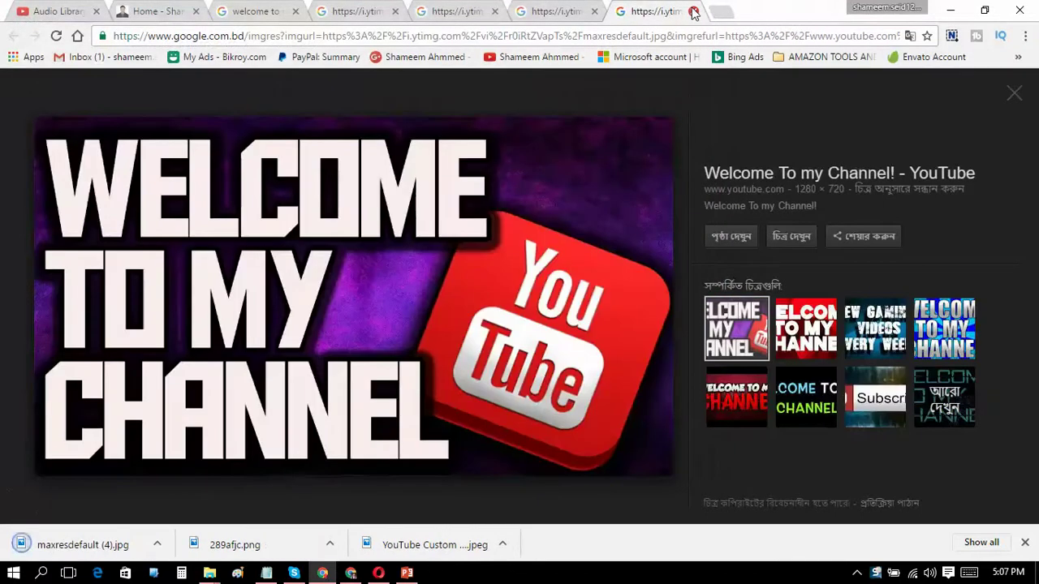
Step: Save the purple banner as maxresdefault (5).jpg and a red one as maxresdefault (6).jpg
right_click(435, 186)
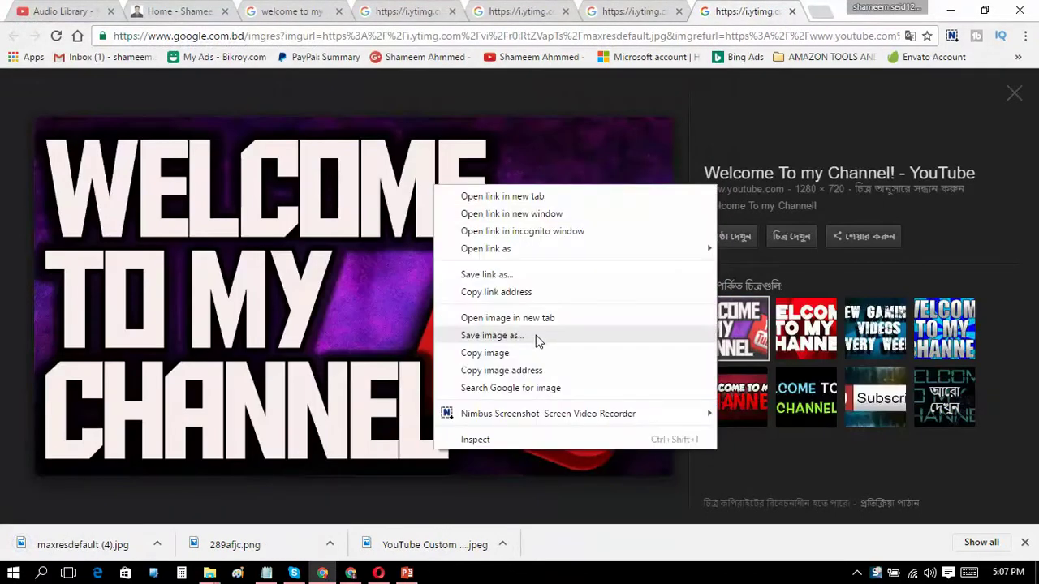
click(536, 336)
click(598, 458)
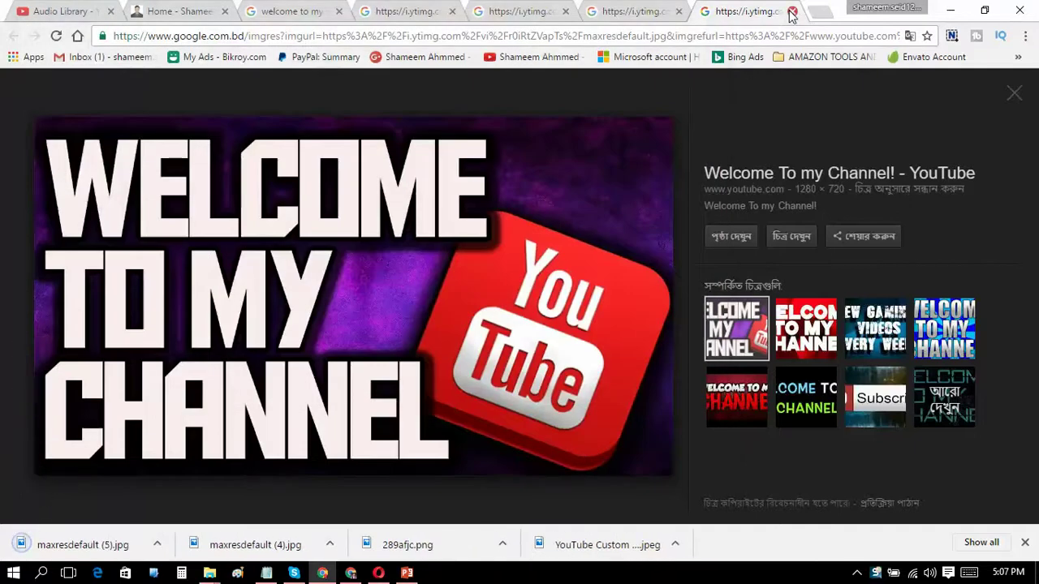
click(792, 12)
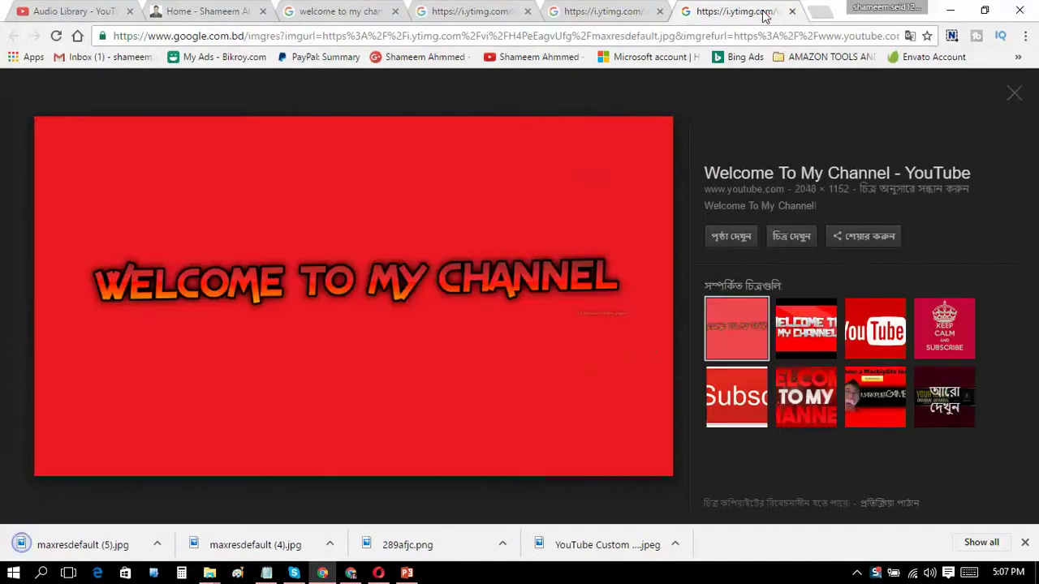
right_click(516, 222)
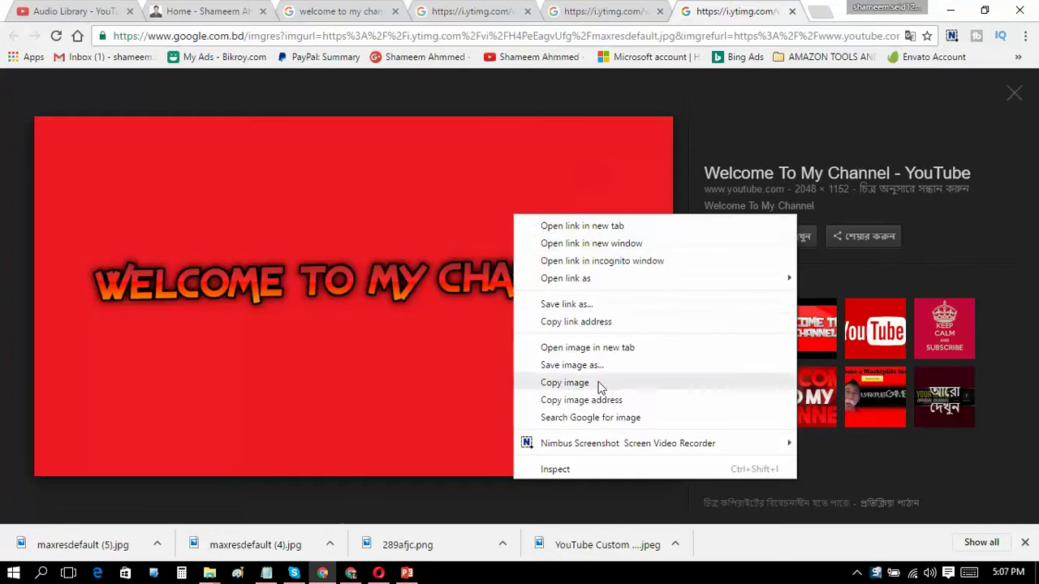
click(572, 366)
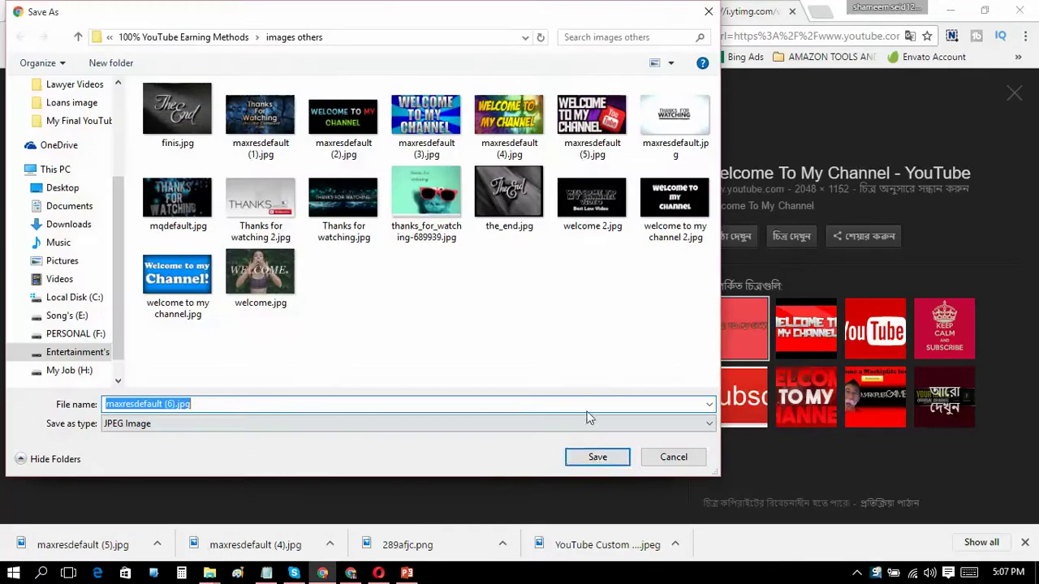
click(594, 459)
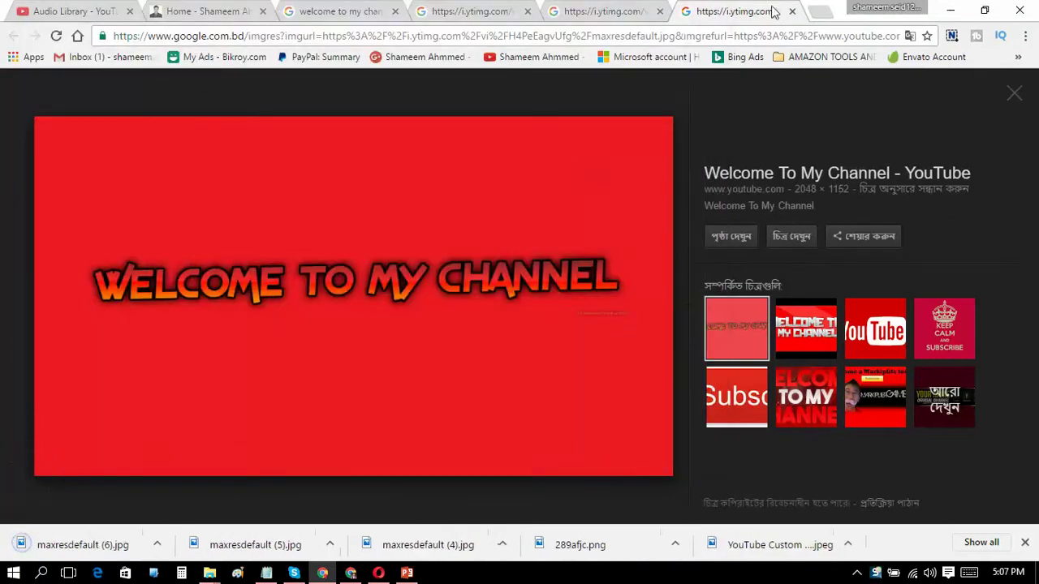
click(792, 11)
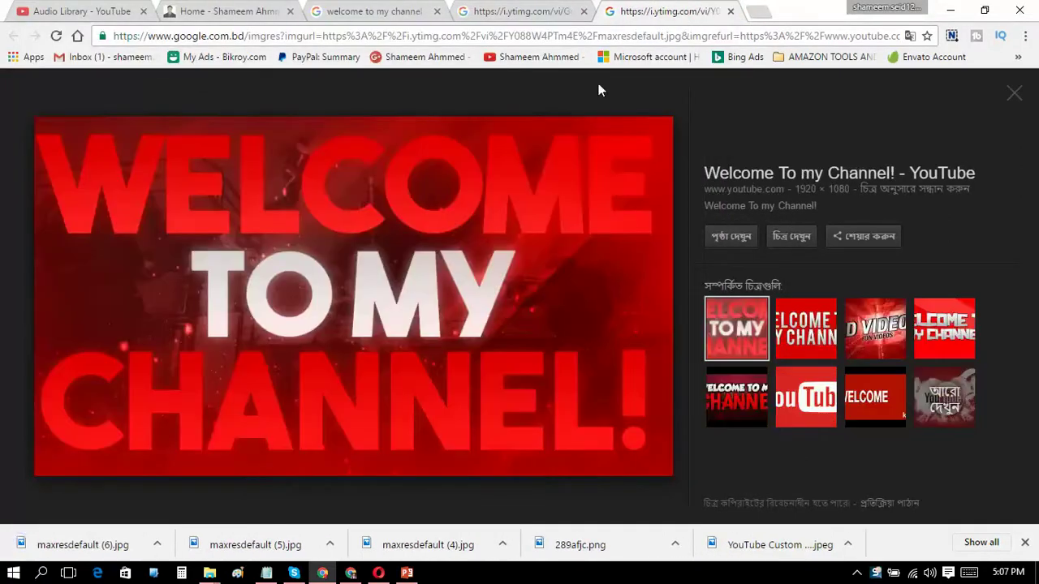
Step: Save the red channel image as maxresdefault (7).jpg and the colourful one as maxresdefault (8).jpg
right_click(372, 192)
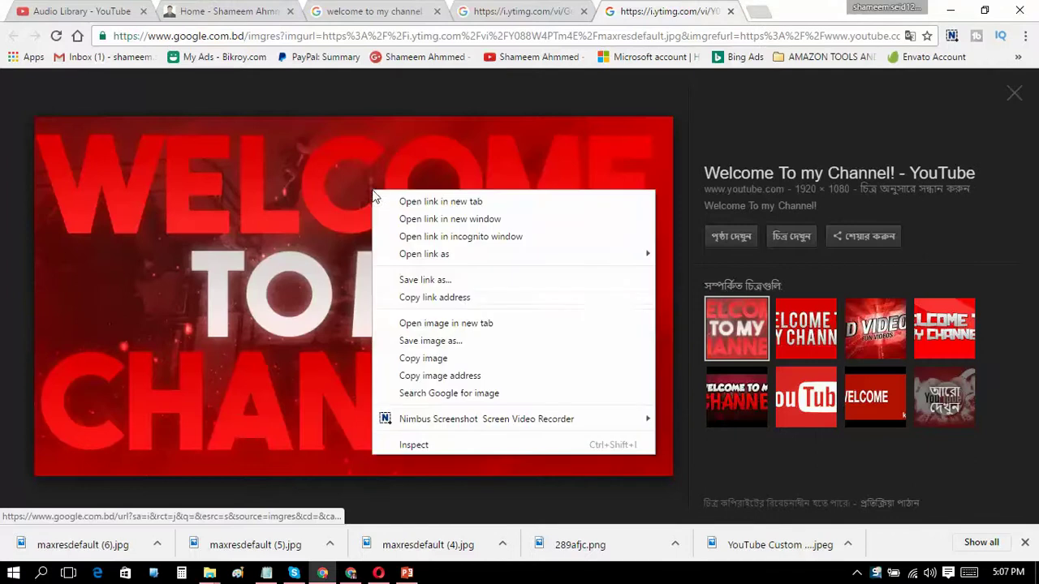
click(454, 342)
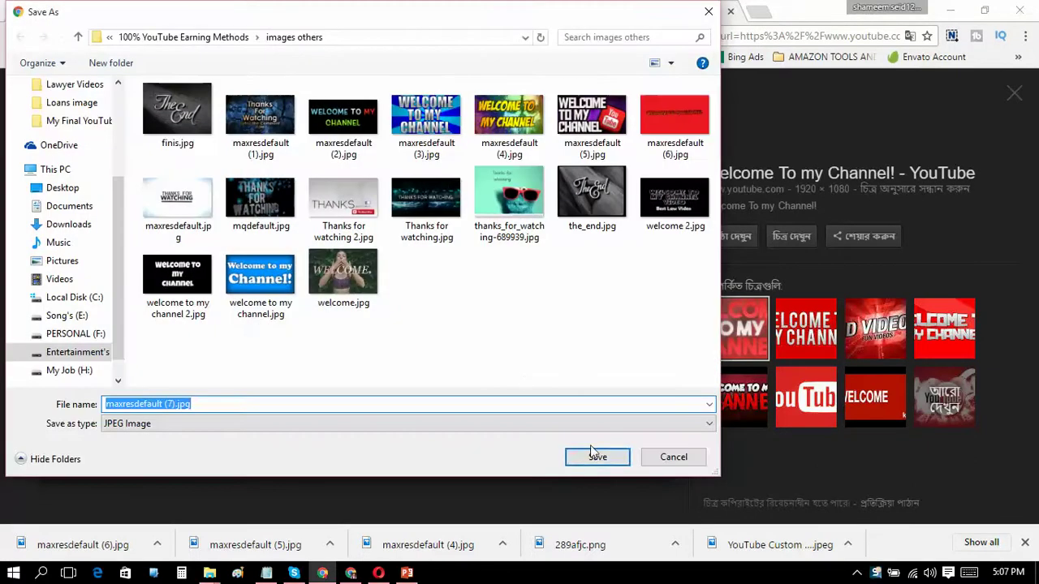
click(595, 457)
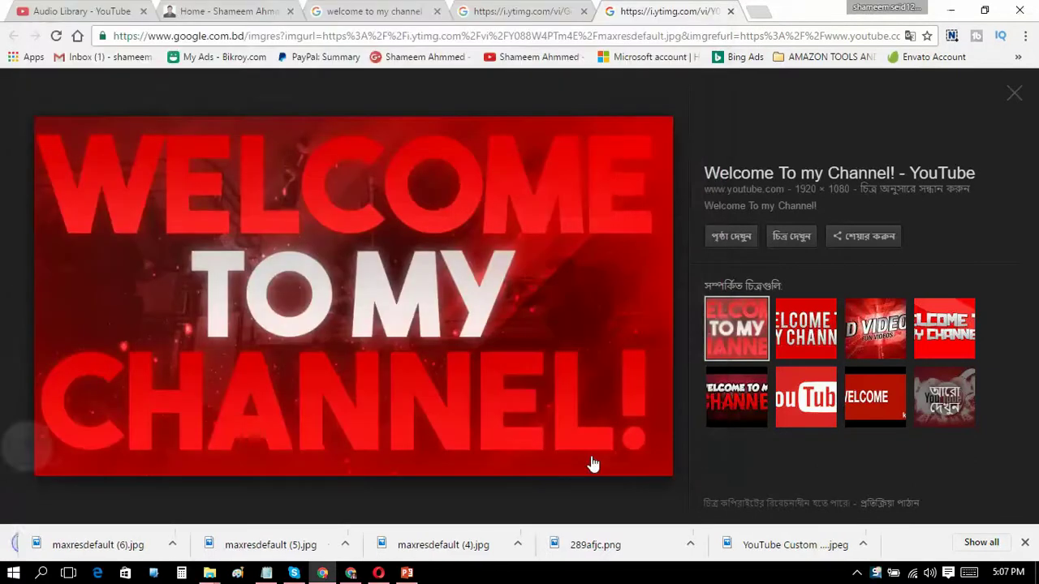
click(731, 11)
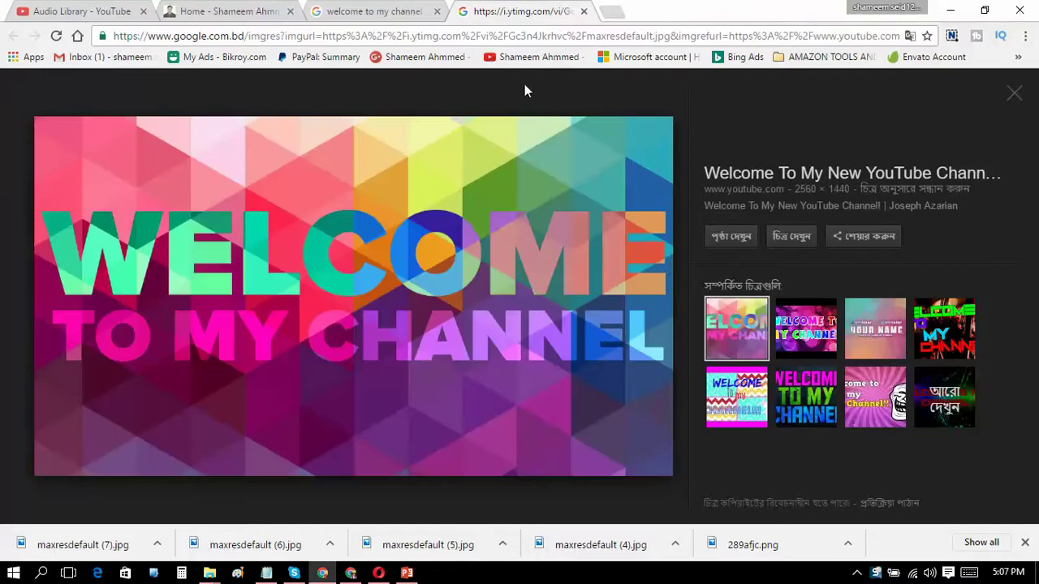
right_click(404, 246)
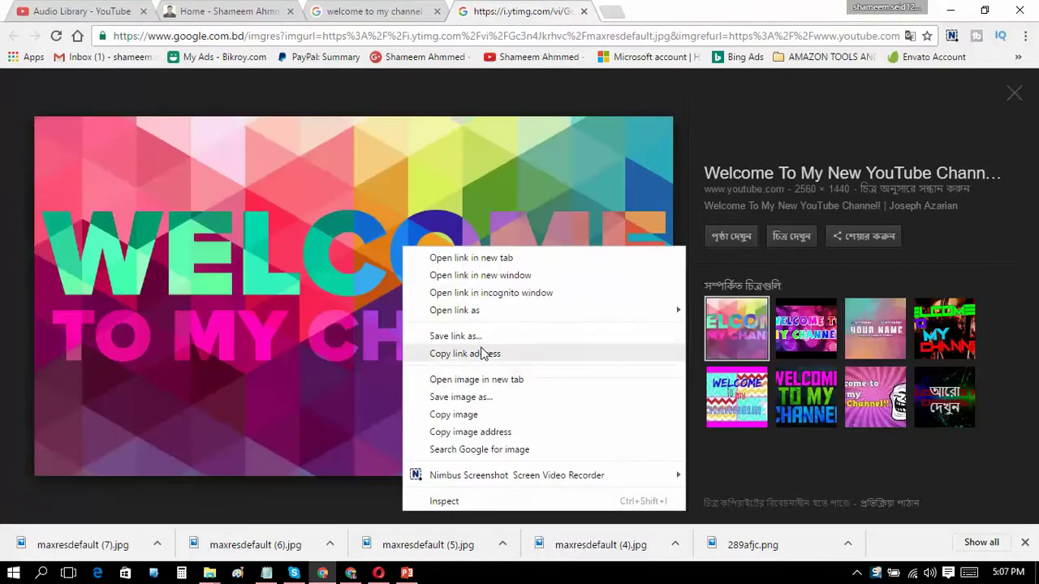
click(488, 398)
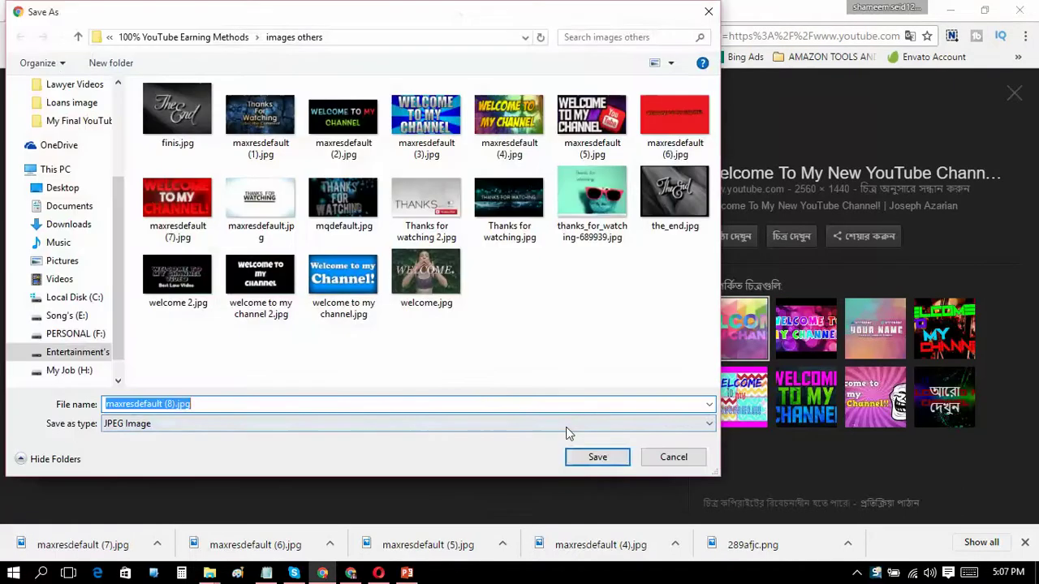
click(601, 457)
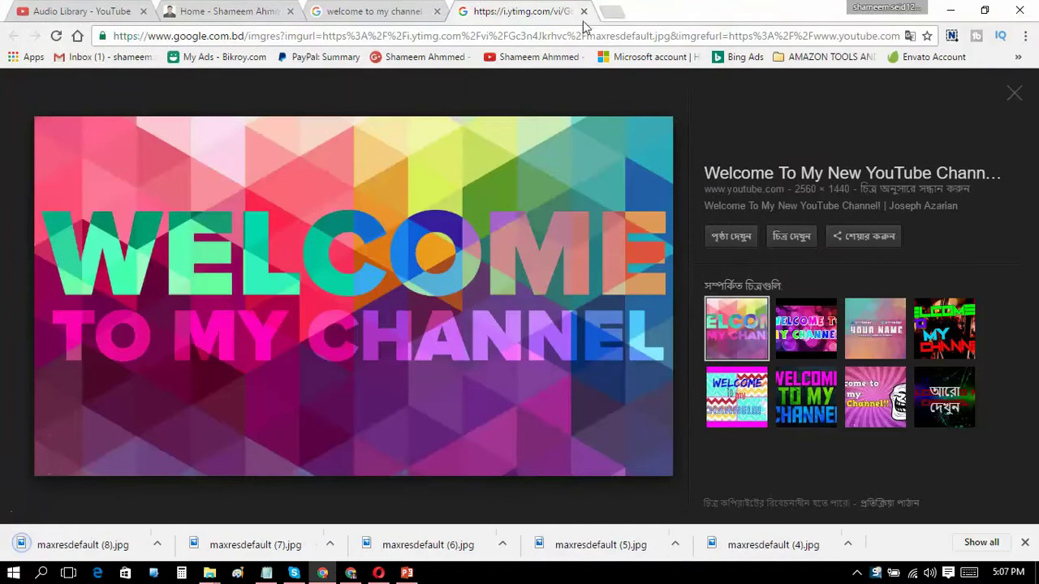
click(584, 13)
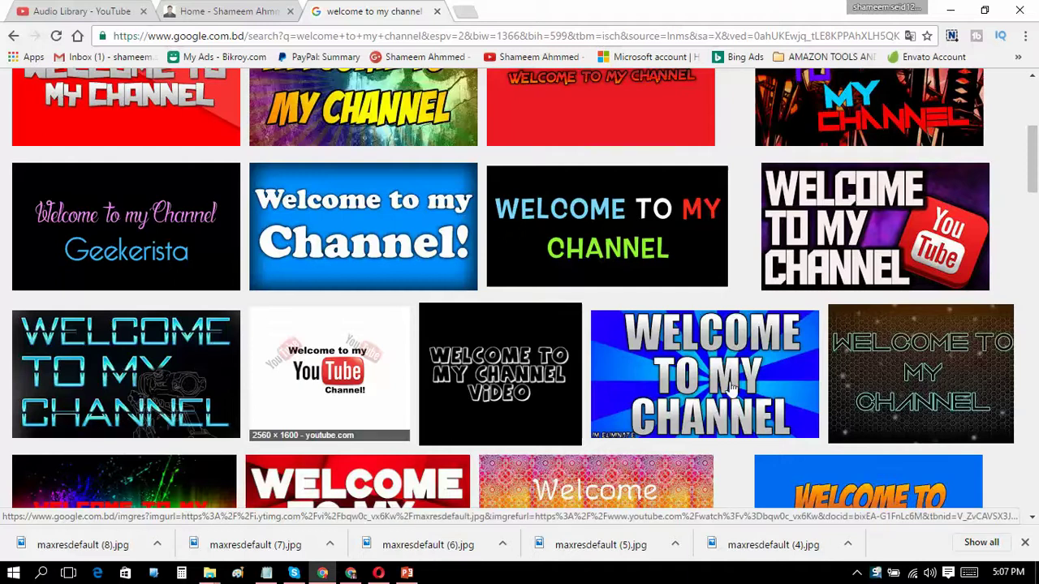
Step: Save the honeycomb banner as welcome-to-my-channel.jpg, then return to PowerPoint's picture picker
middle_click(852, 337)
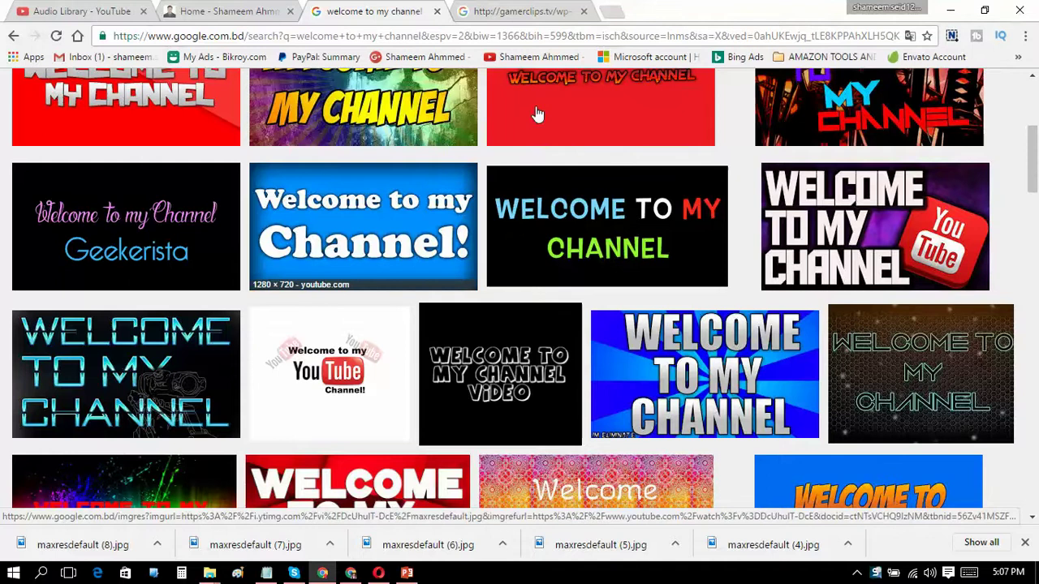
click(547, 11)
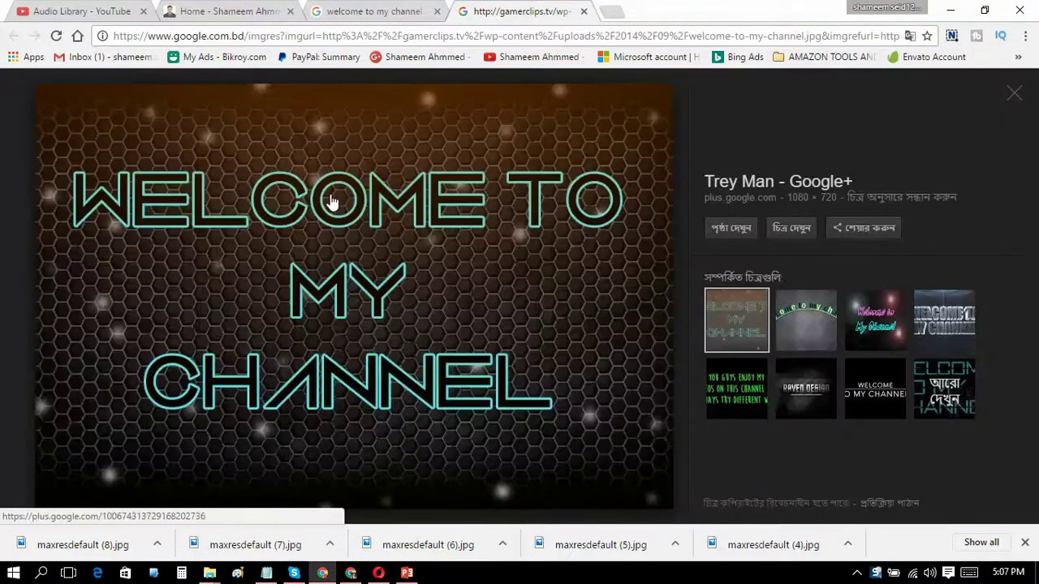
right_click(331, 196)
click(388, 345)
click(598, 466)
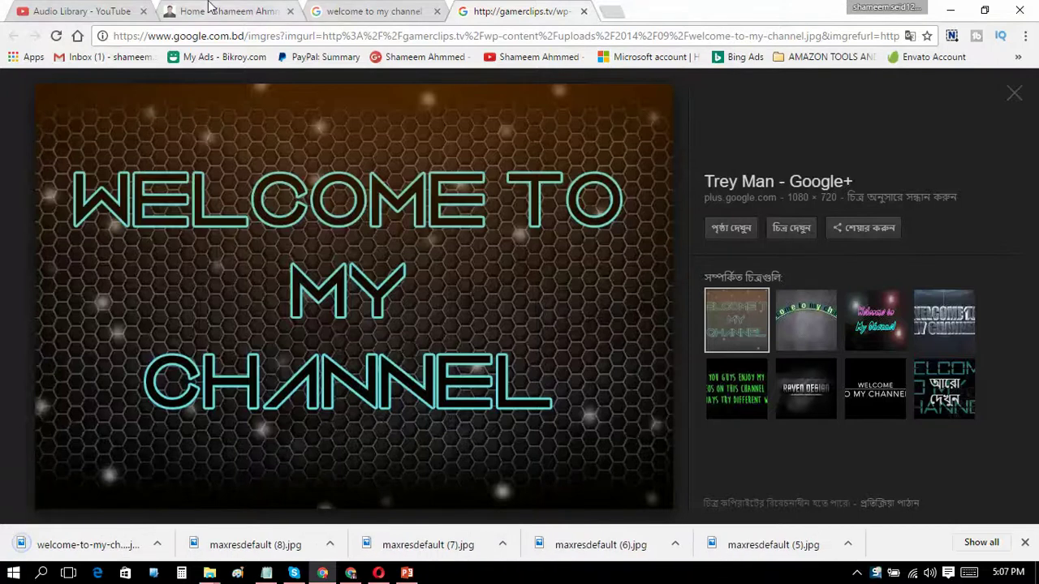
click(215, 11)
click(366, 11)
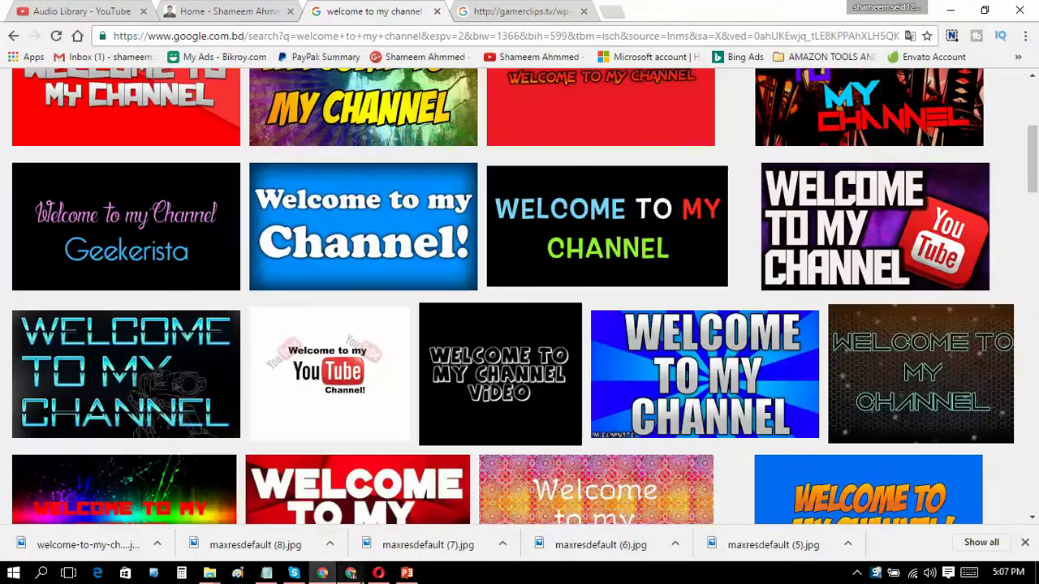
click(405, 573)
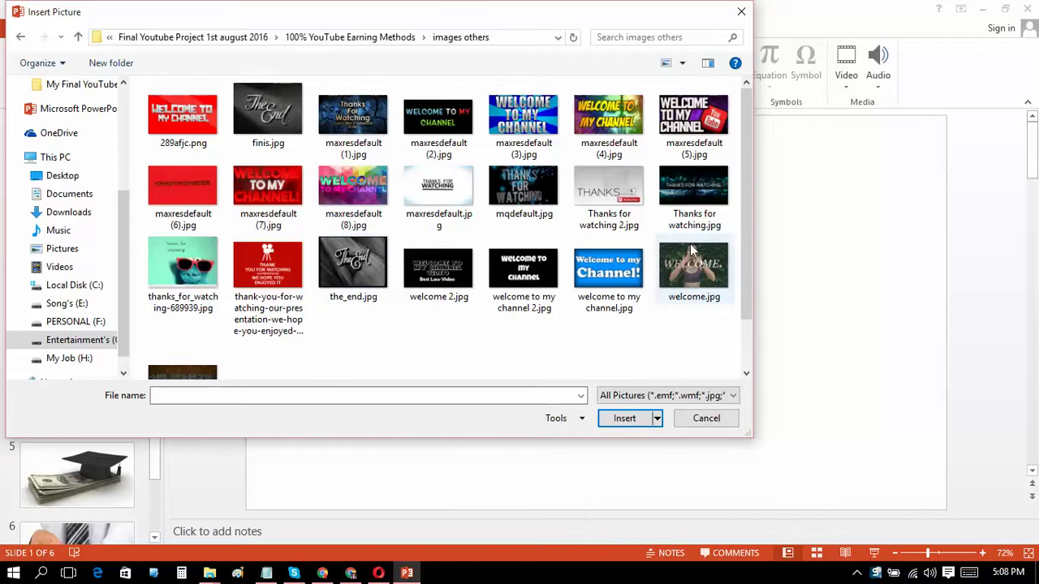
Step: Insert maxresdefault (8).jpg on slide 1 and stretch it to the full slide width and height
double_click(349, 185)
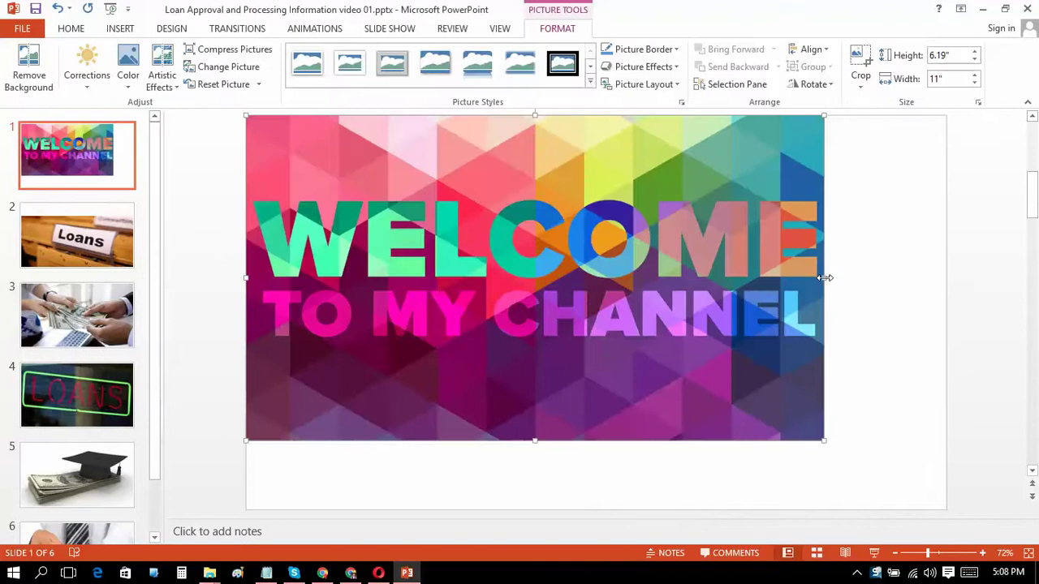
drag(824, 277, 947, 277)
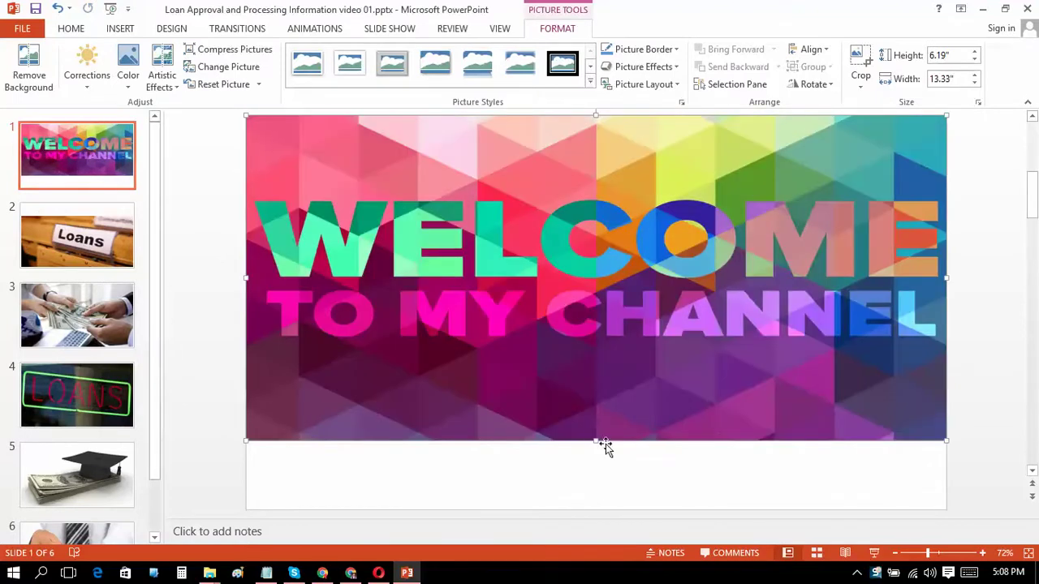
drag(595, 440, 595, 510)
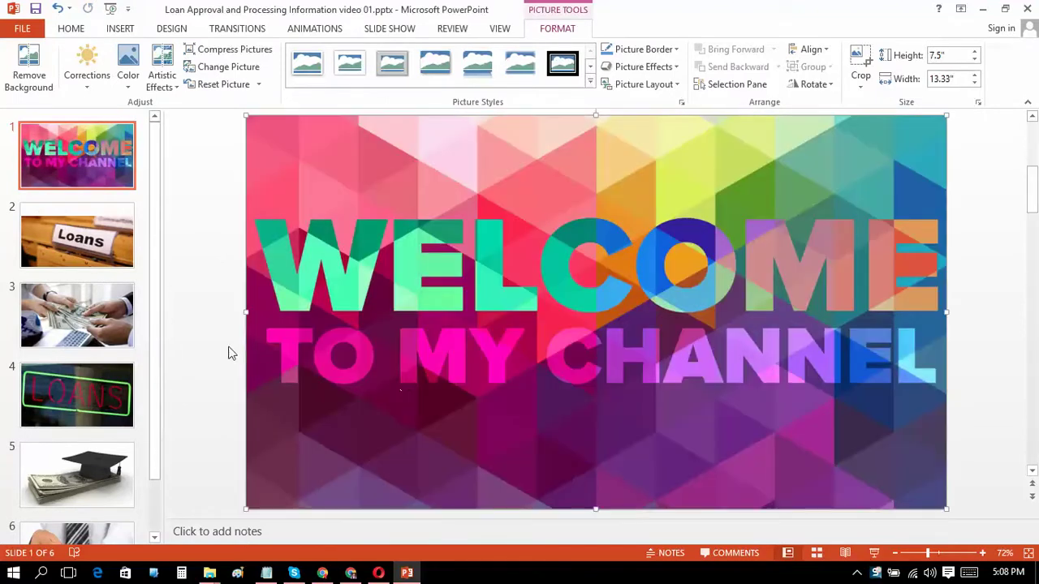
click(225, 350)
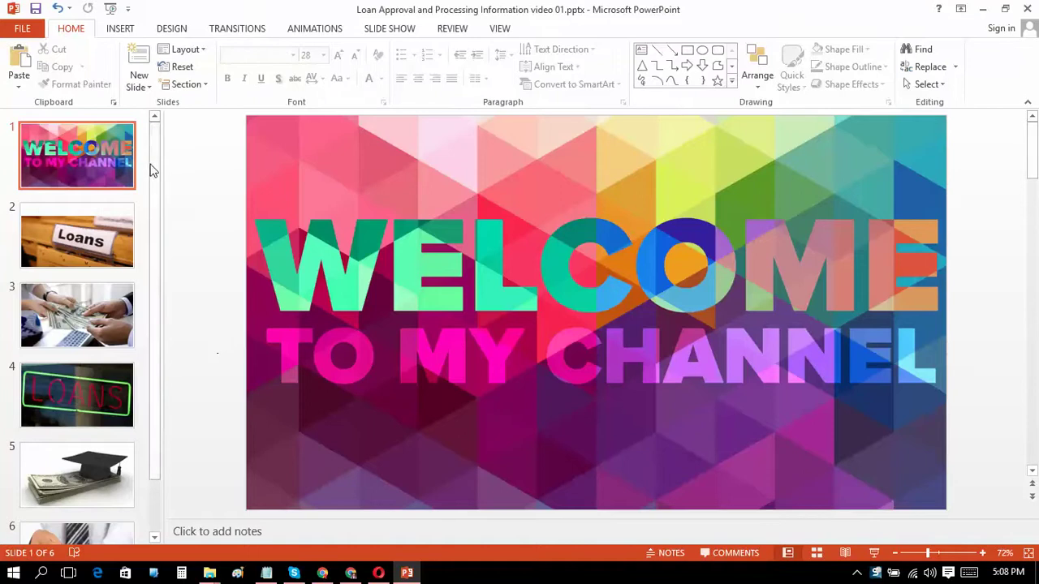
drag(155, 170, 157, 267)
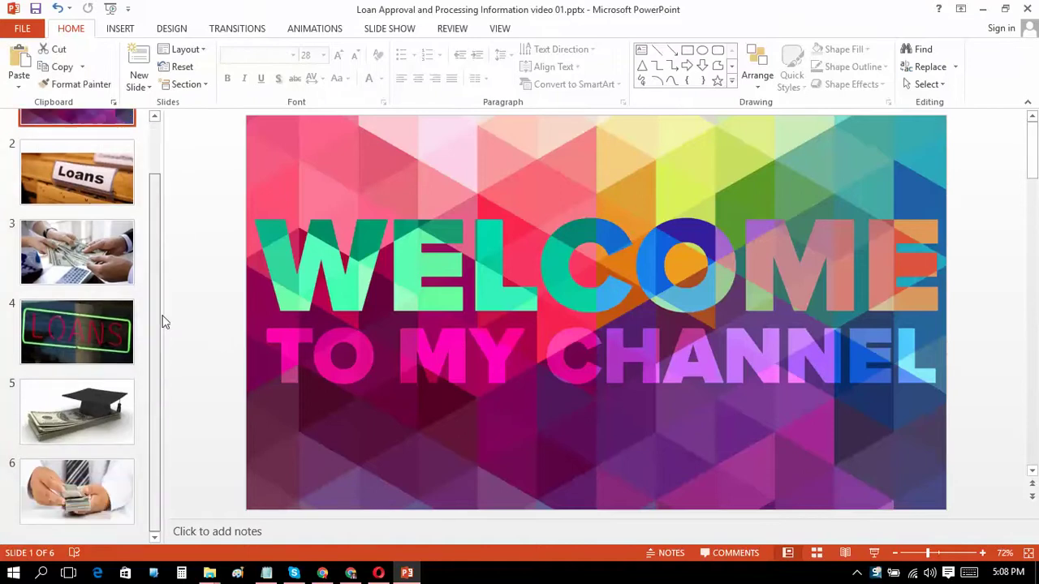
drag(162, 314, 158, 166)
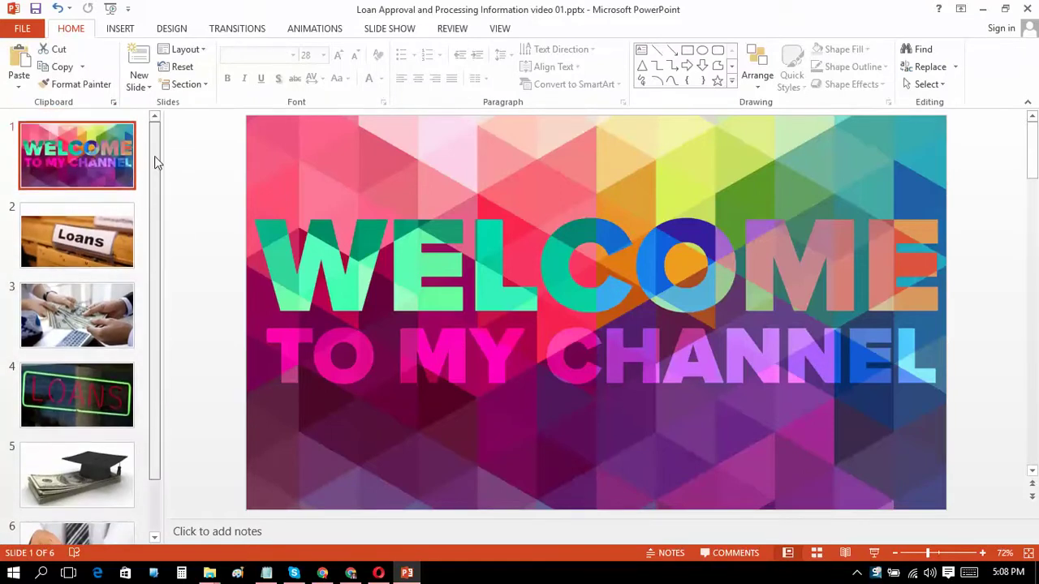
mouse_move(168, 238)
mouse_down()
mouse_move(168, 309)
mouse_move(158, 155)
mouse_up()
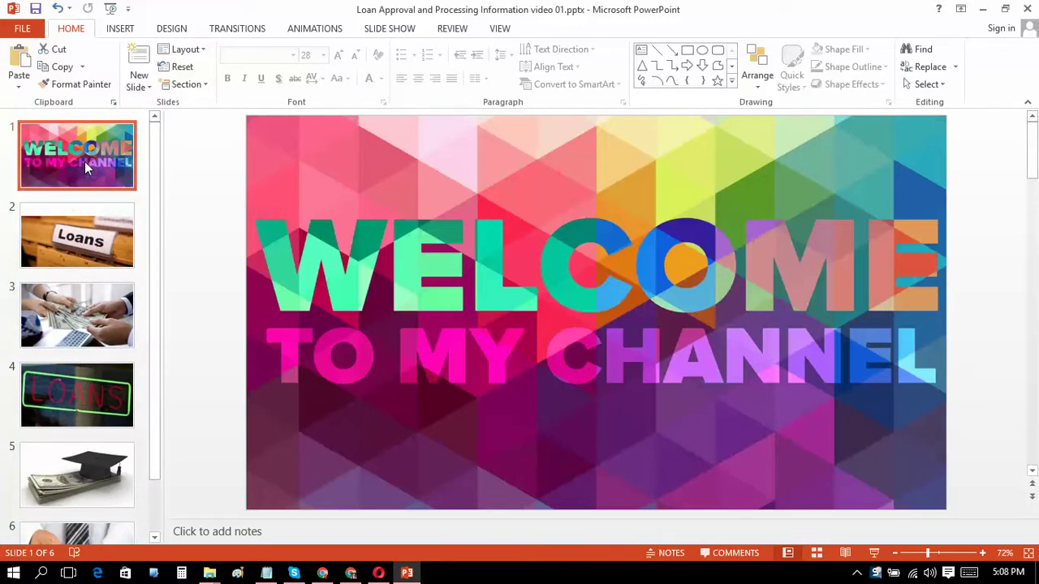
Step: Select all slides and apply the Reveal transition to them
key(ctrl+a)
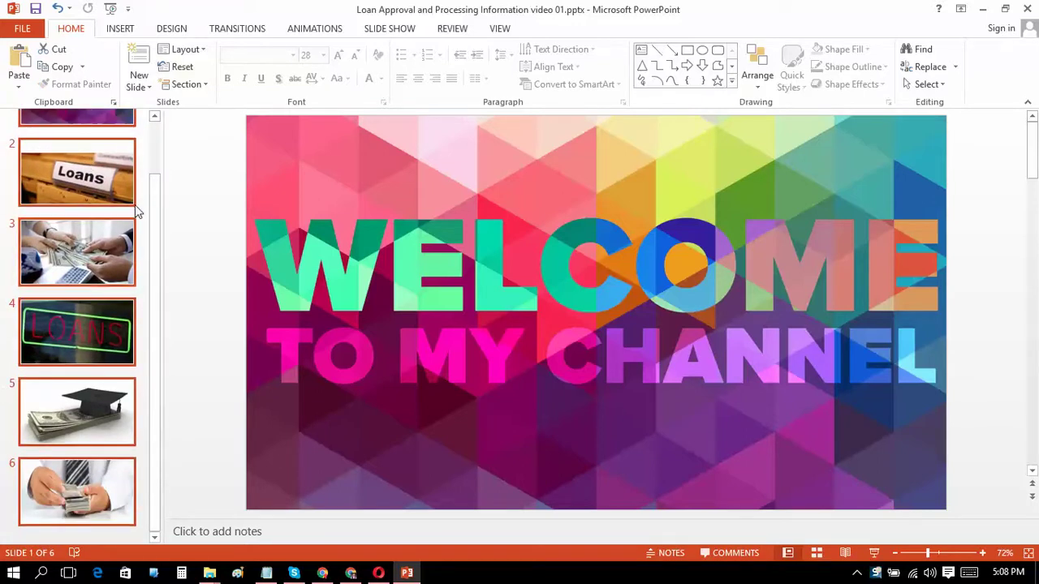
click(109, 185)
key(ctrl+a)
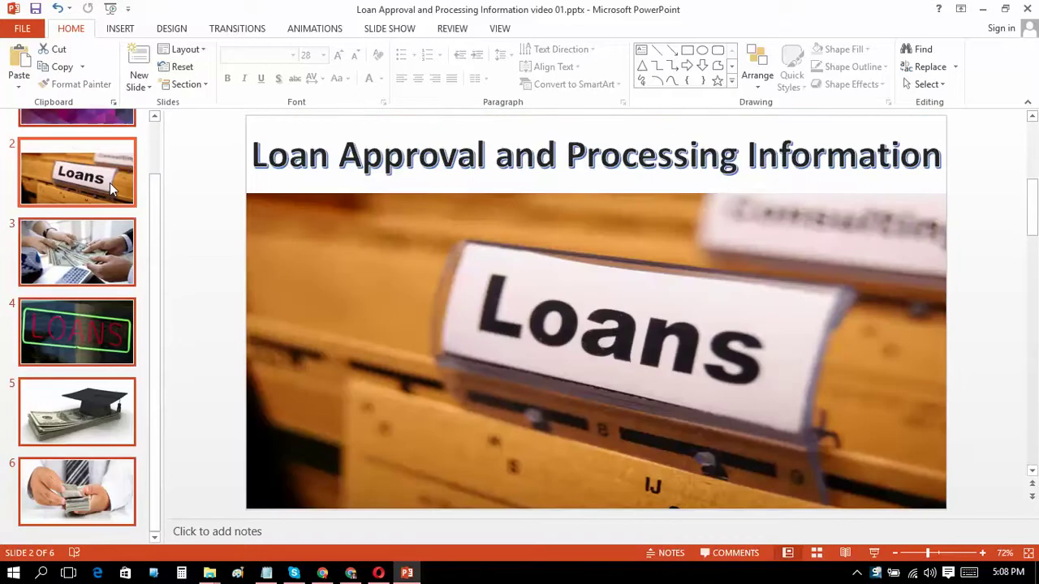
click(256, 36)
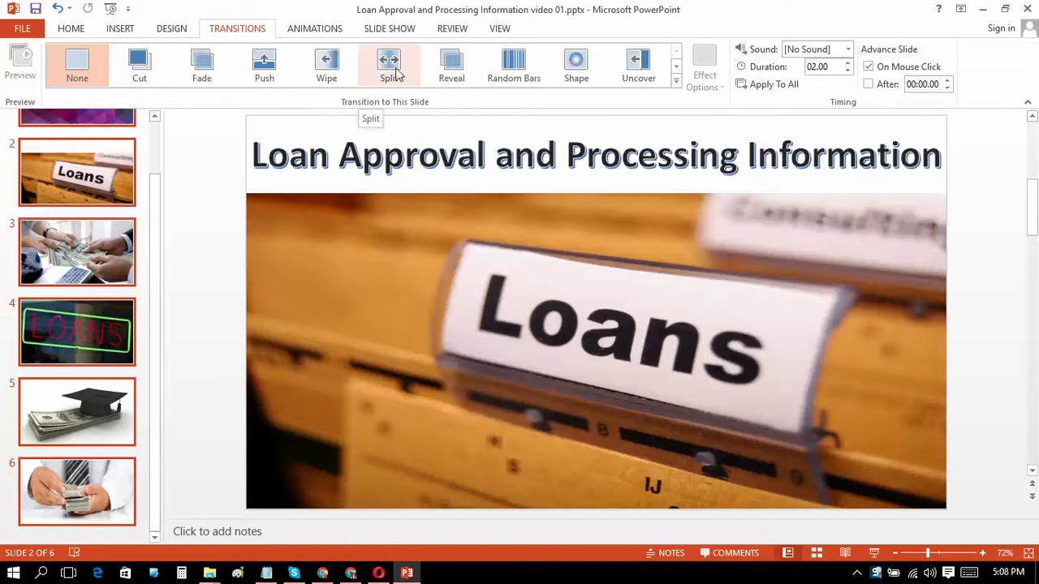
click(455, 69)
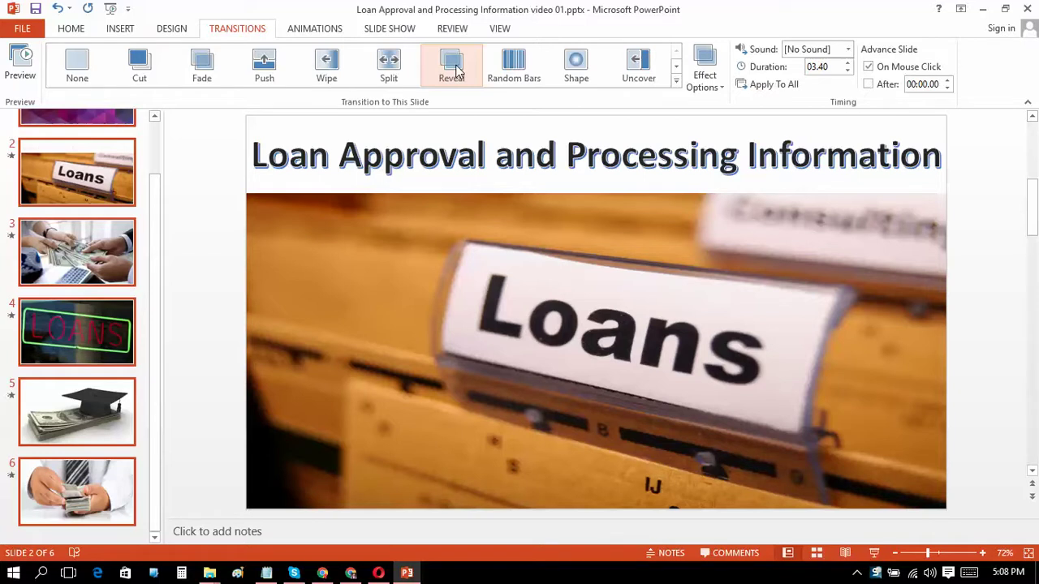
click(456, 70)
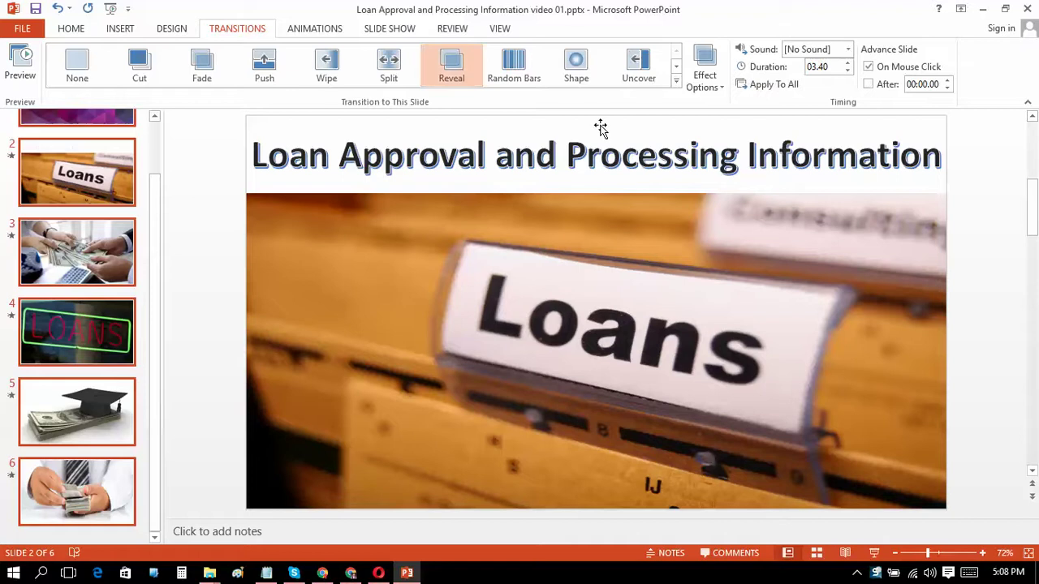
Step: Set slides to advance automatically after 00:02.00 instead of On Mouse Click
click(848, 72)
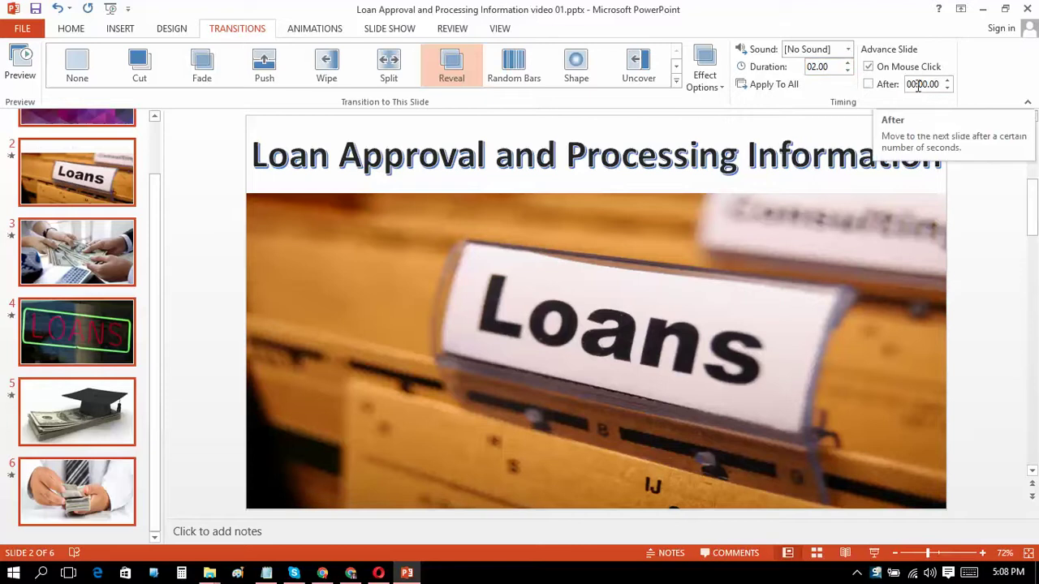
click(946, 81)
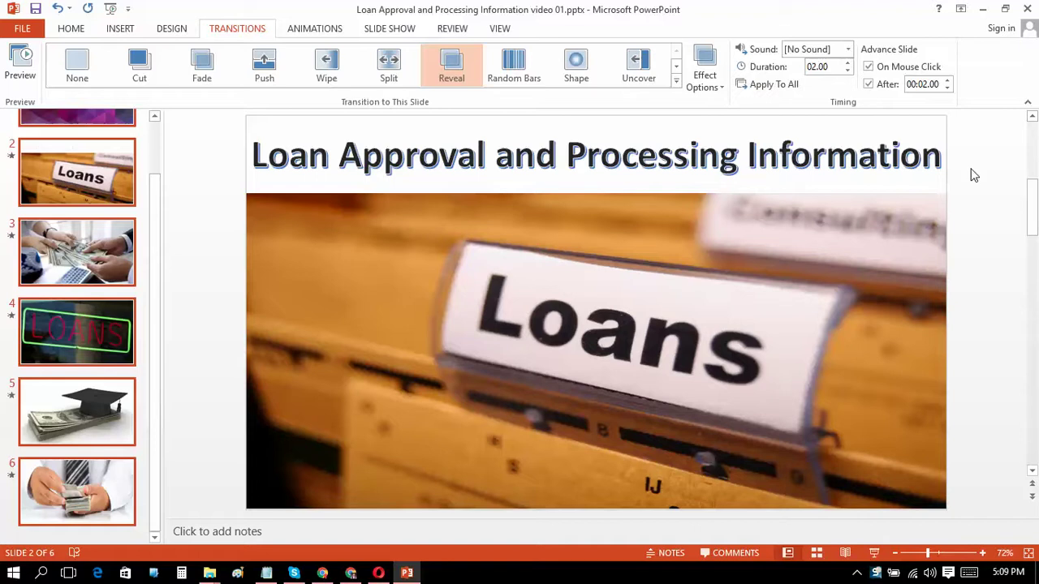
click(869, 67)
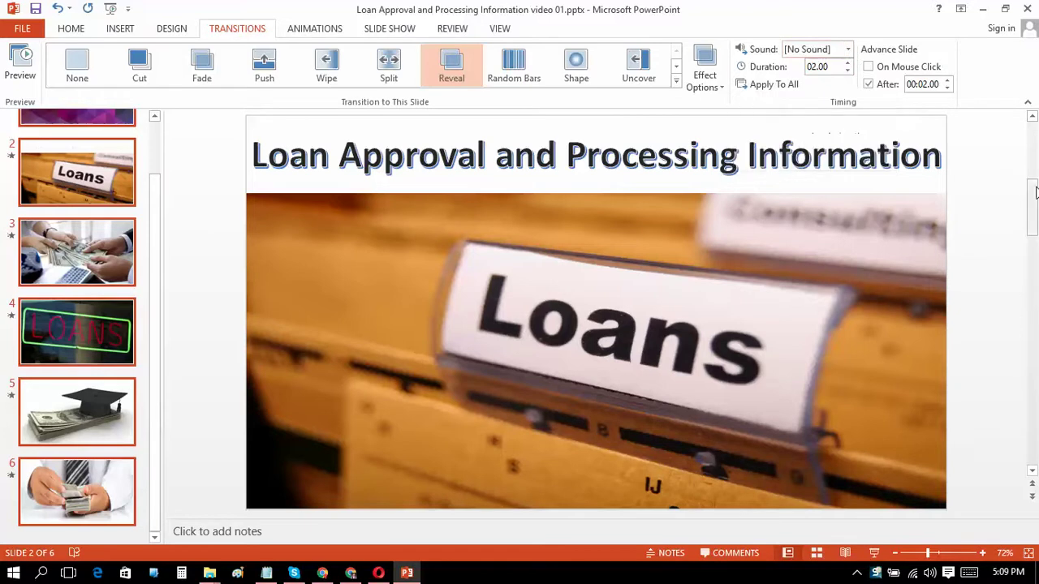
drag(1032, 185, 1035, 132)
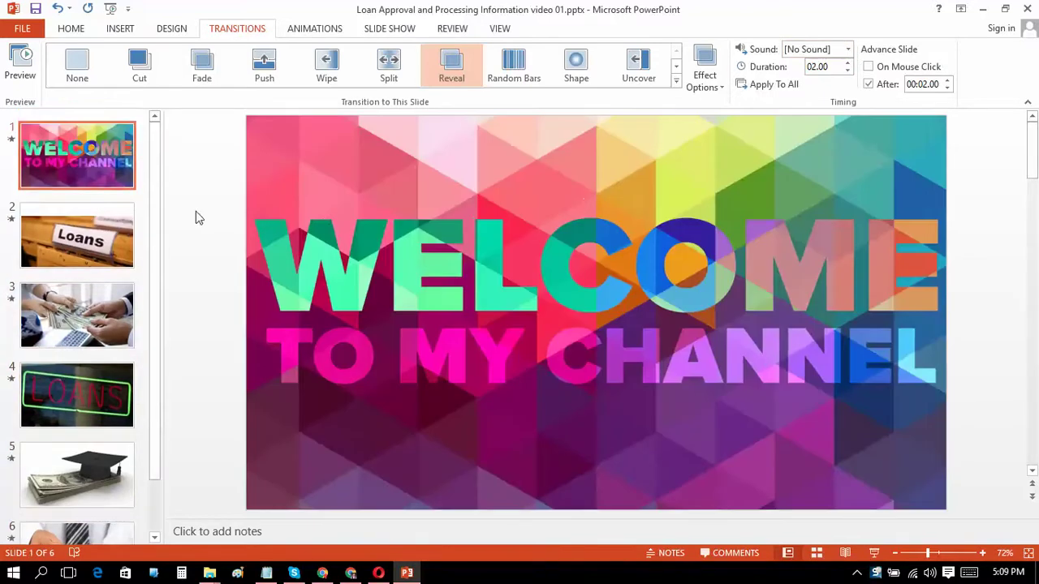
Step: On the Welcome slide, keep the transition at No Sound and open Insert's Audio menu
click(91, 164)
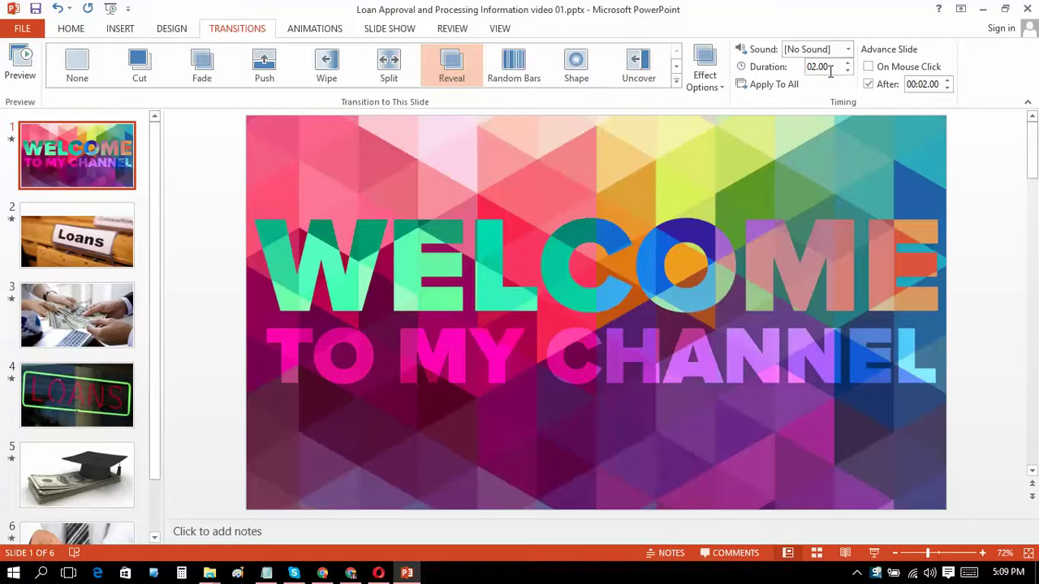
click(848, 50)
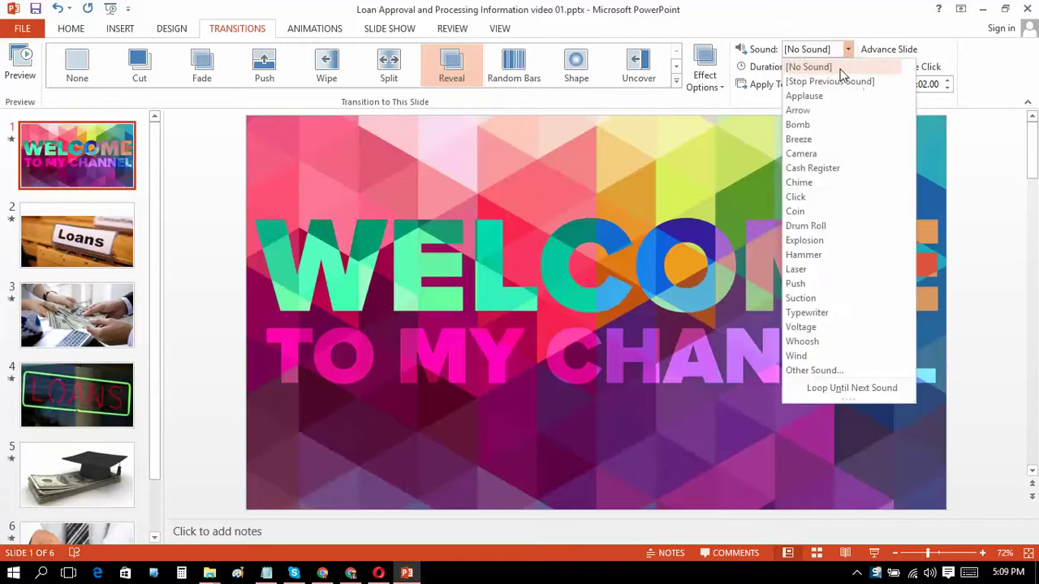
click(848, 51)
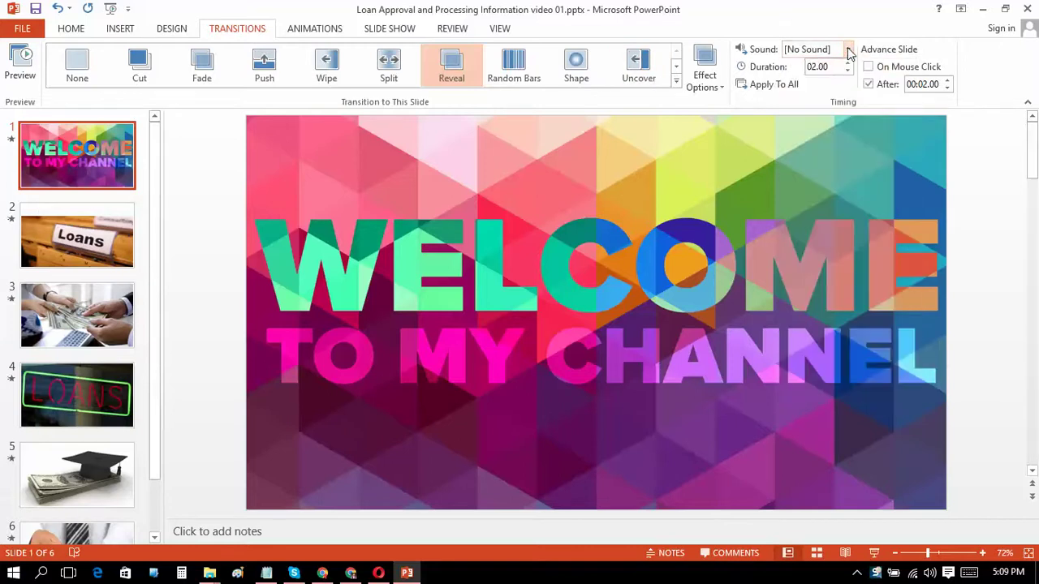
click(848, 50)
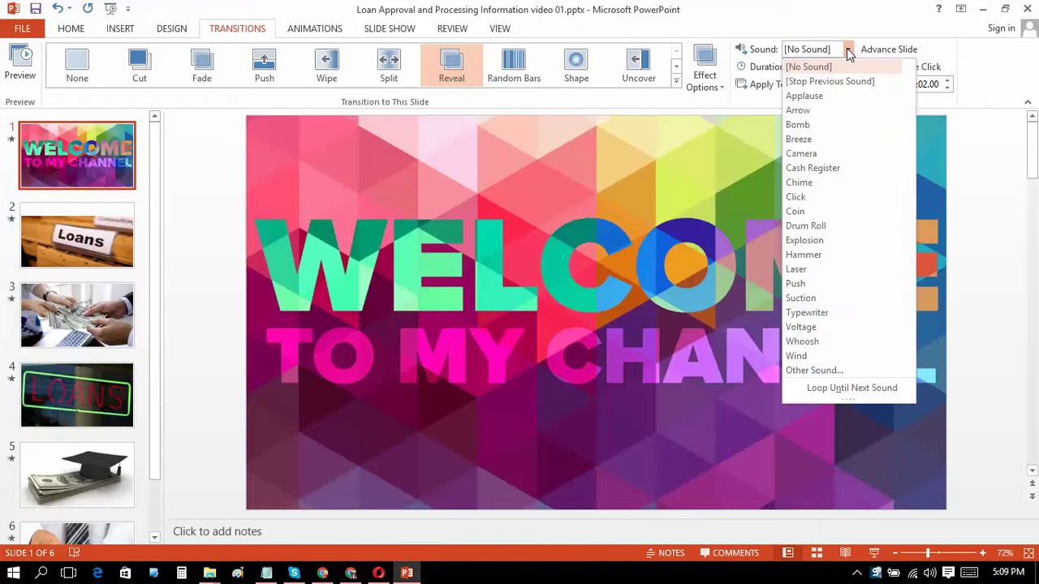
click(848, 50)
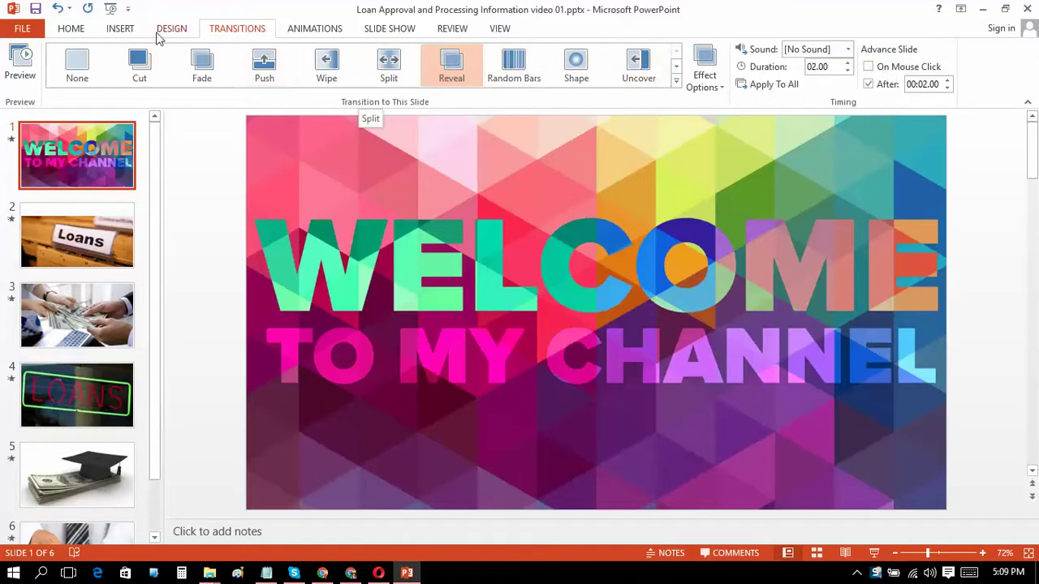
click(122, 31)
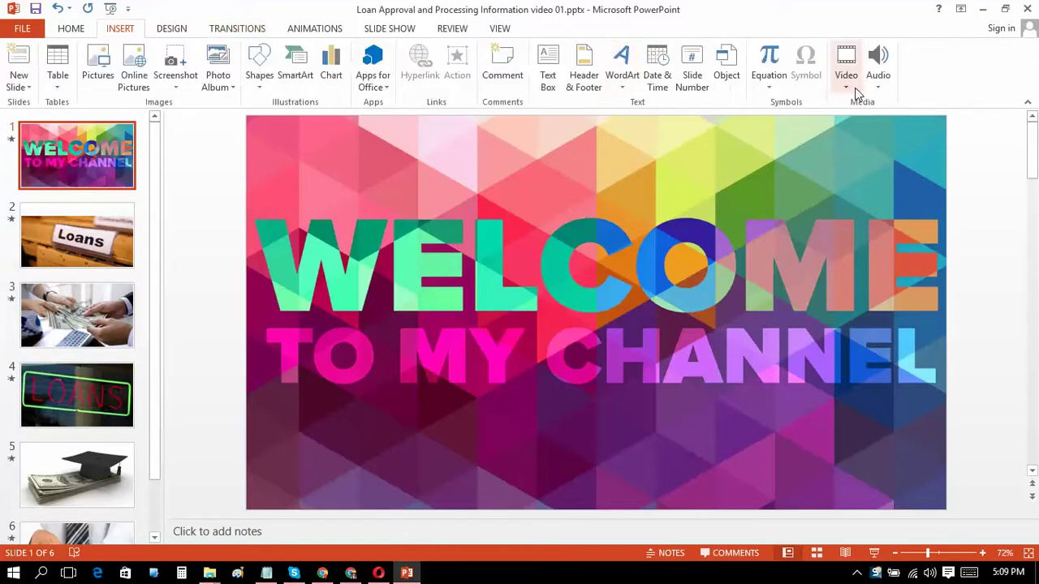
click(879, 89)
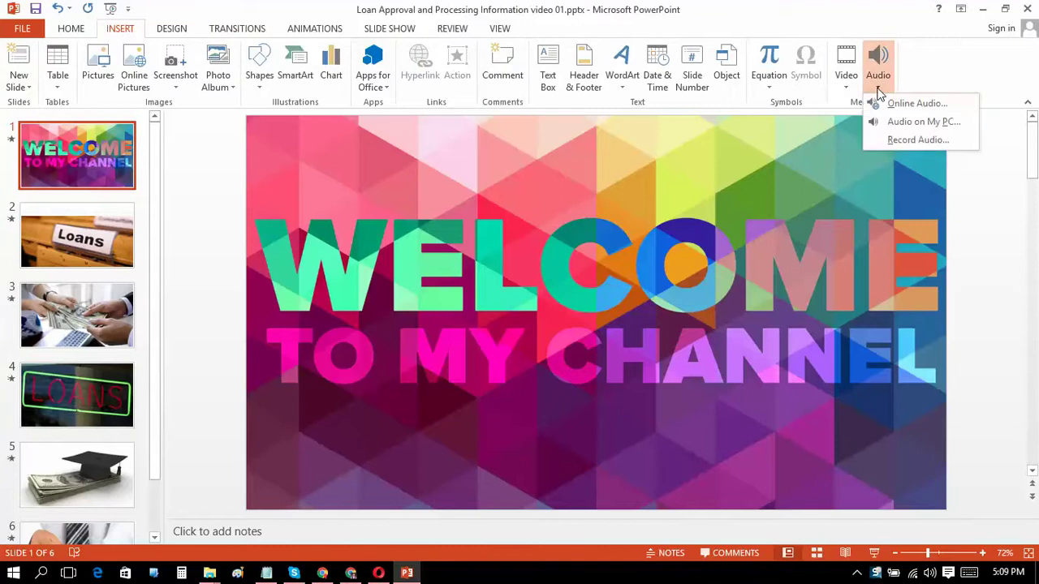
Step: Insert Left_U_Into_Sting(MY INTRO).mp3 from this PC, test-play it, and move its speaker icon top-left
click(916, 123)
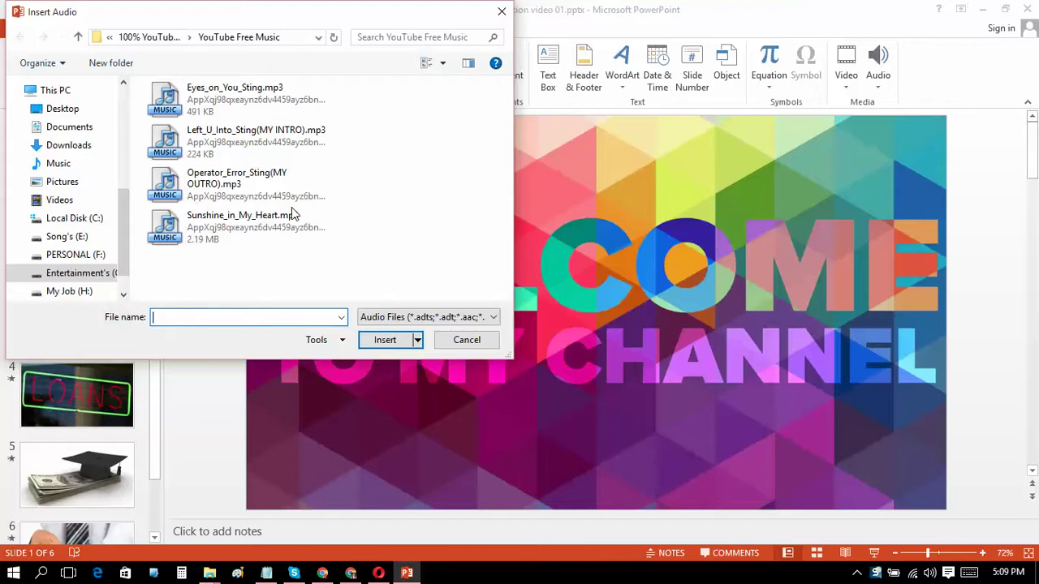
double_click(257, 135)
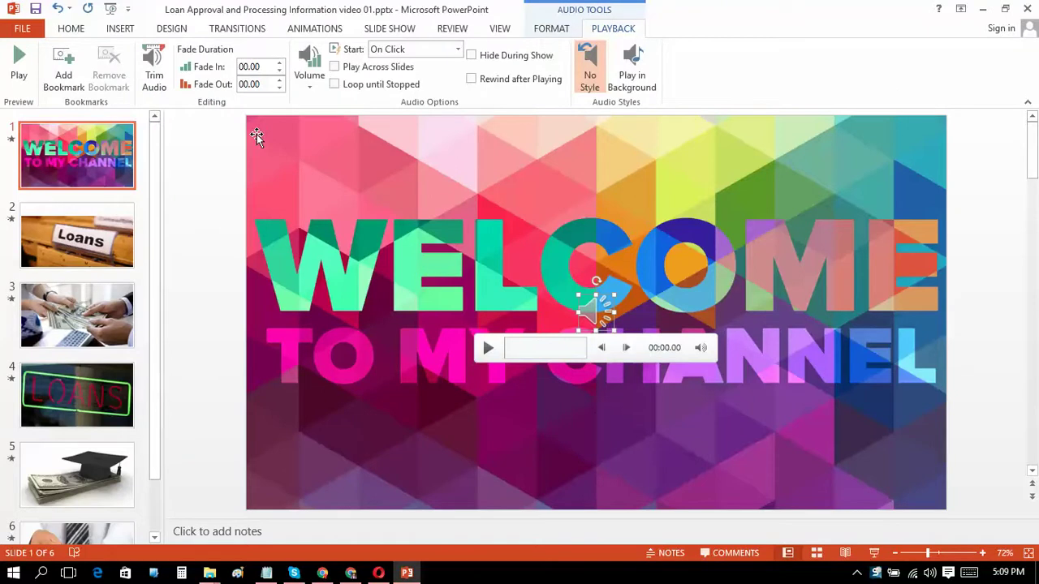
click(488, 349)
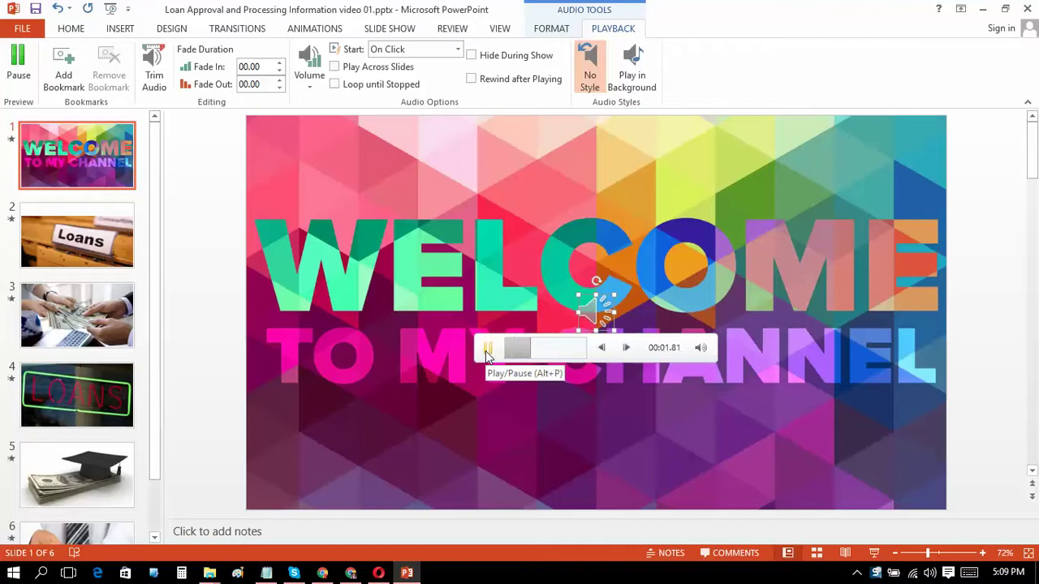
click(488, 349)
drag(583, 305, 265, 158)
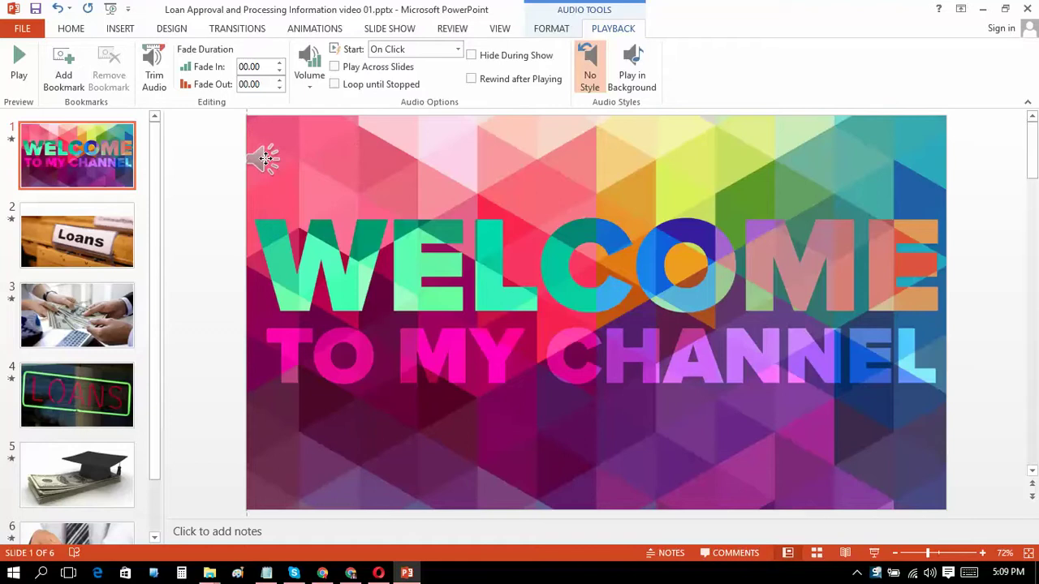
Step: Delete the graduation-cap-on-money slide 5, leaving the deck with five slides
click(265, 158)
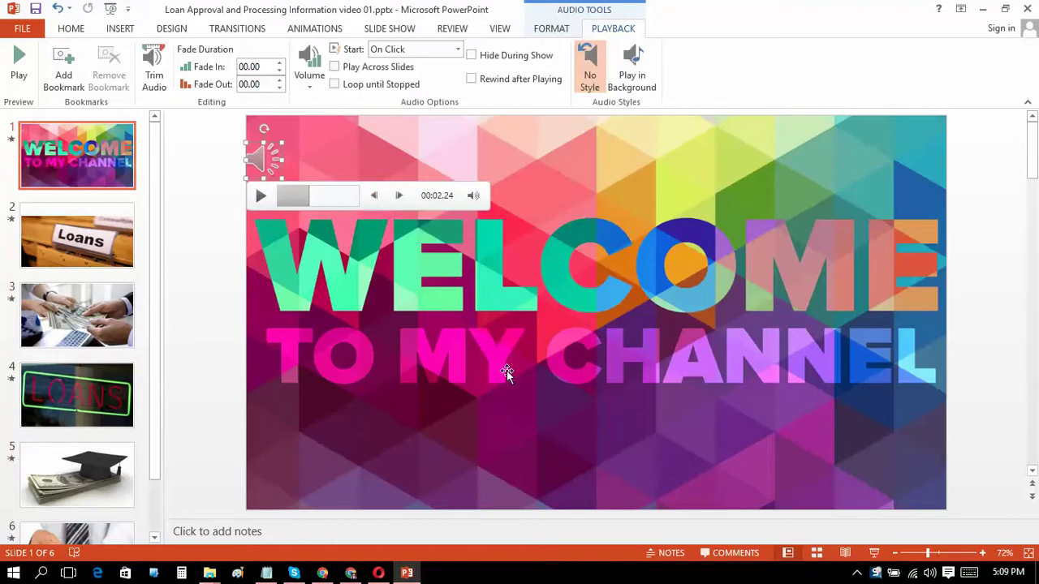
click(536, 443)
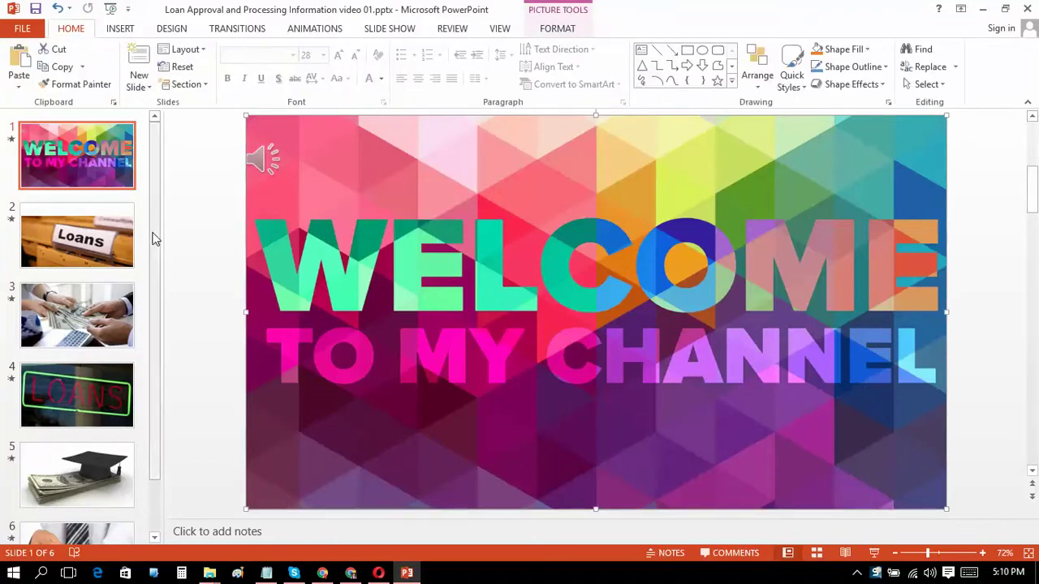
mouse_move(154, 238)
mouse_down()
mouse_move(180, 363)
mouse_move(179, 336)
mouse_up()
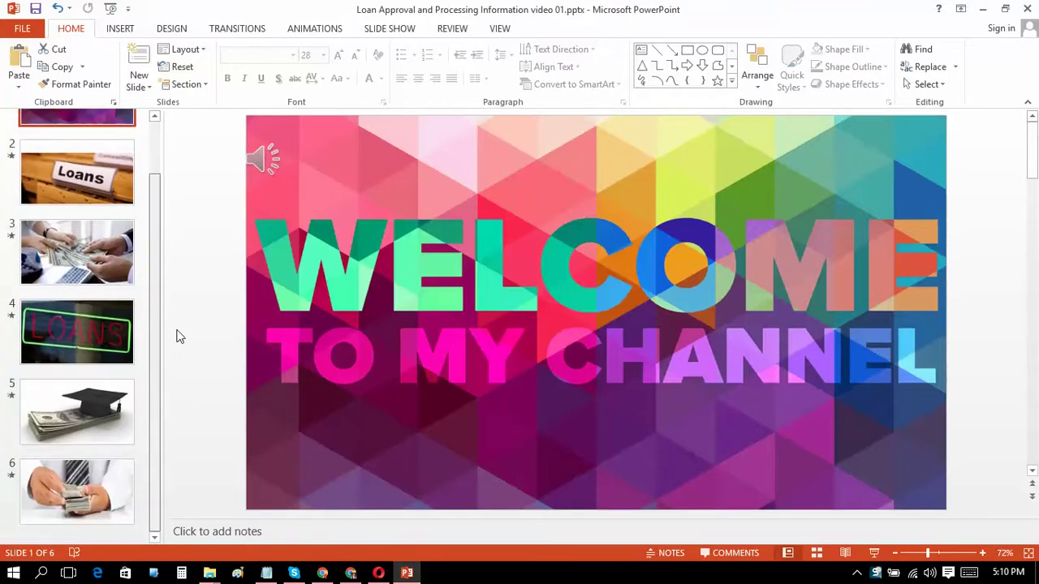
click(98, 421)
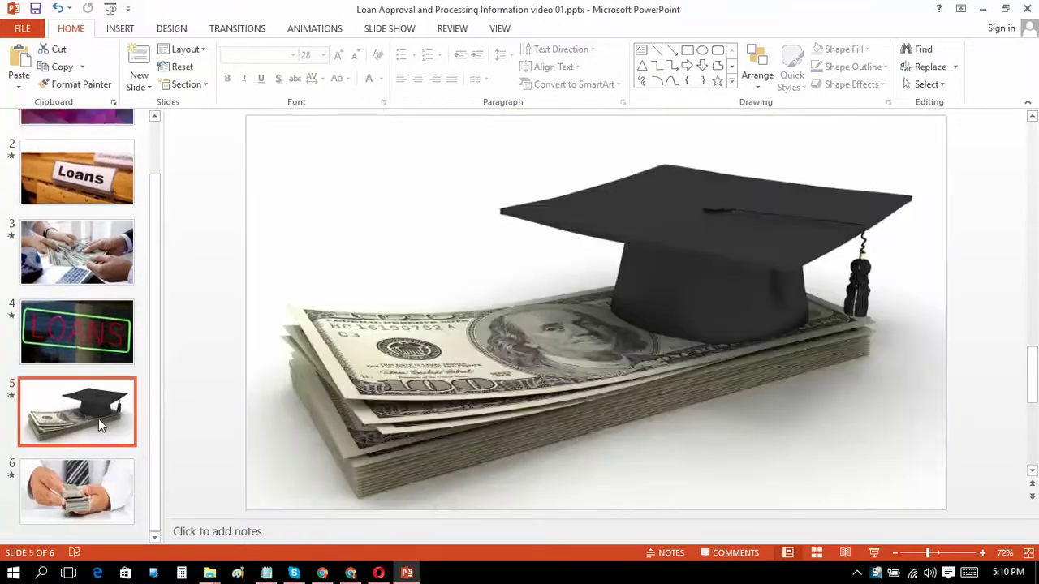
key(Delete)
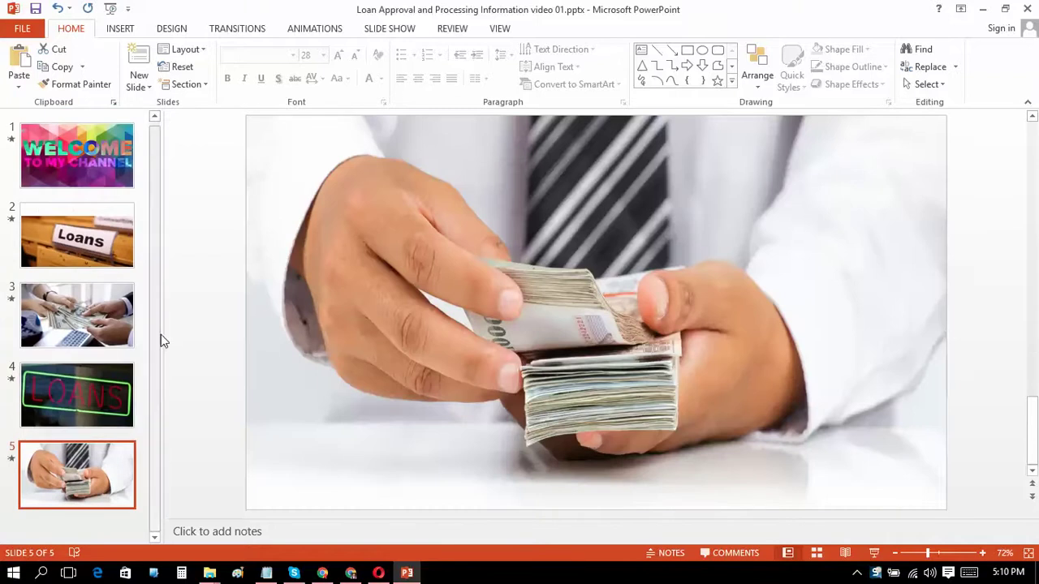
drag(158, 325, 157, 374)
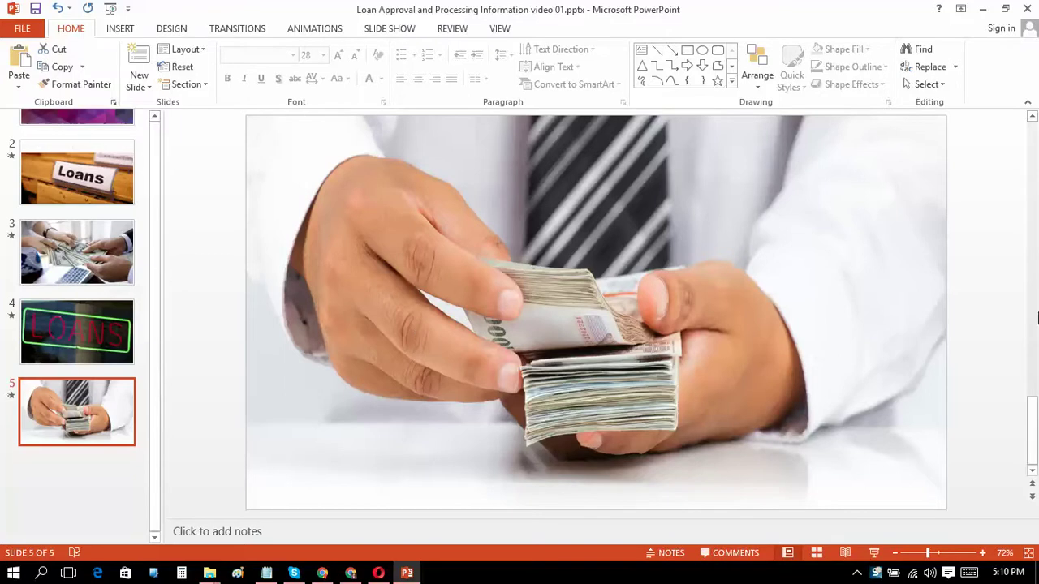
drag(1032, 418, 1035, 153)
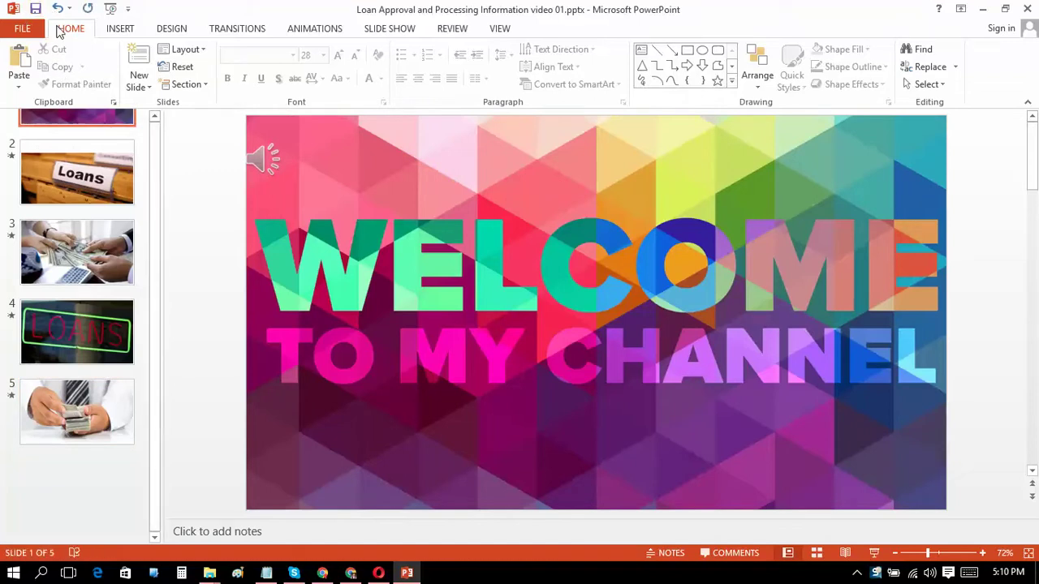
Step: Run the slide show from the beginning through all five slides, then exit with Esc
click(112, 10)
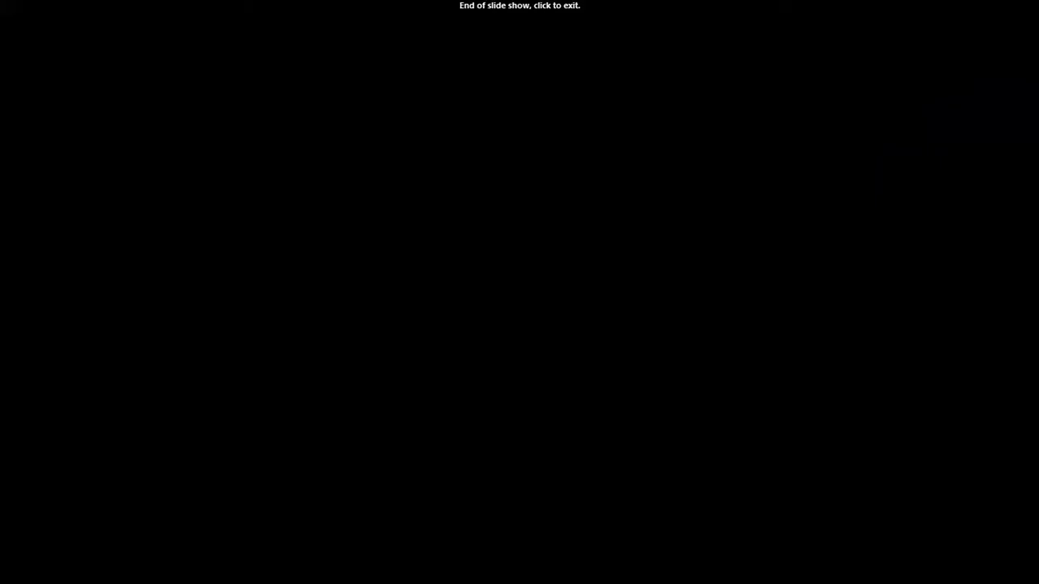
key(Escape)
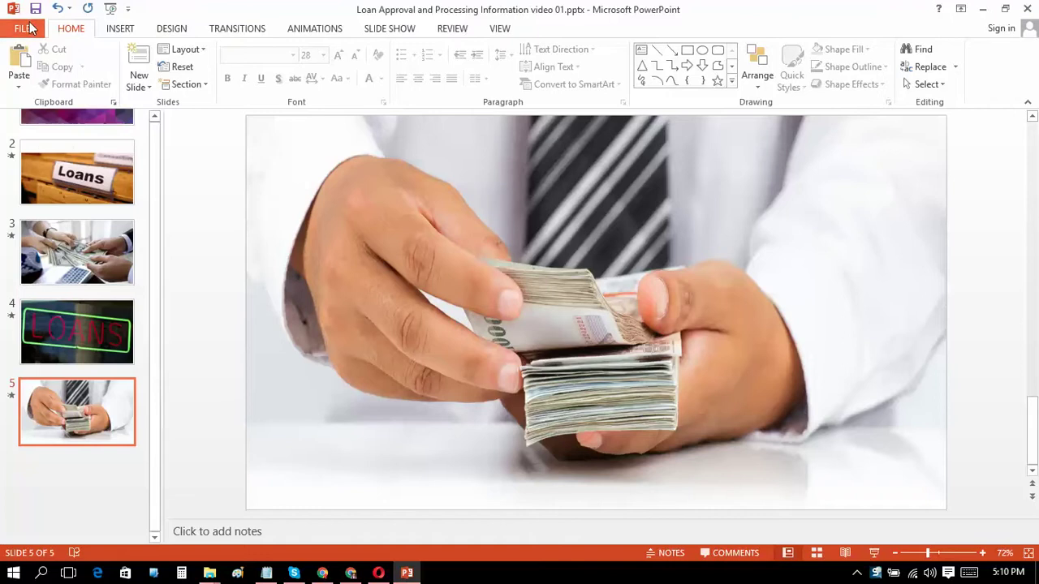
Step: Under File > Export > Create a Video, set seconds spent on each slide to 02.00
click(24, 29)
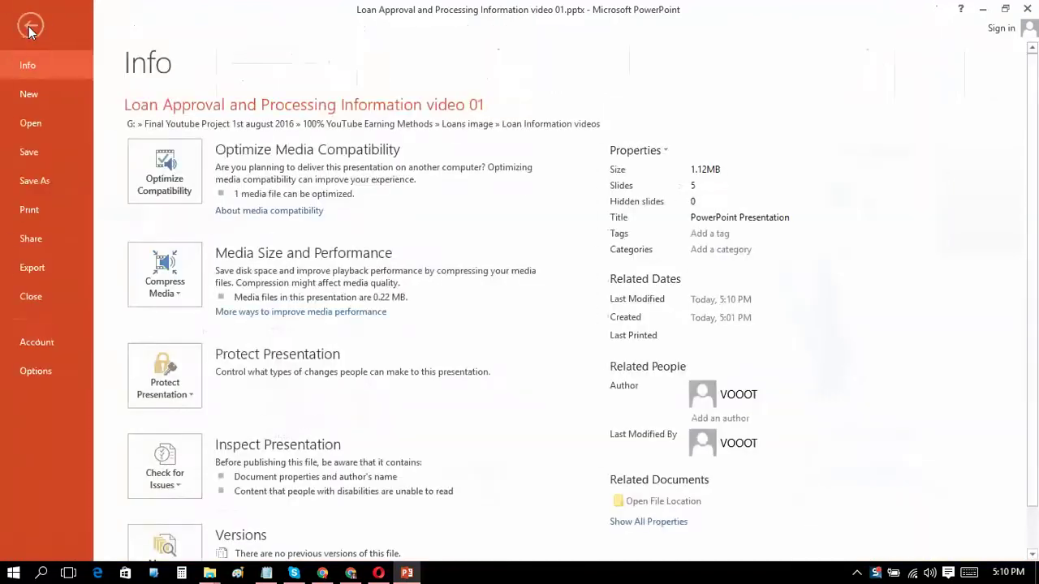
click(41, 265)
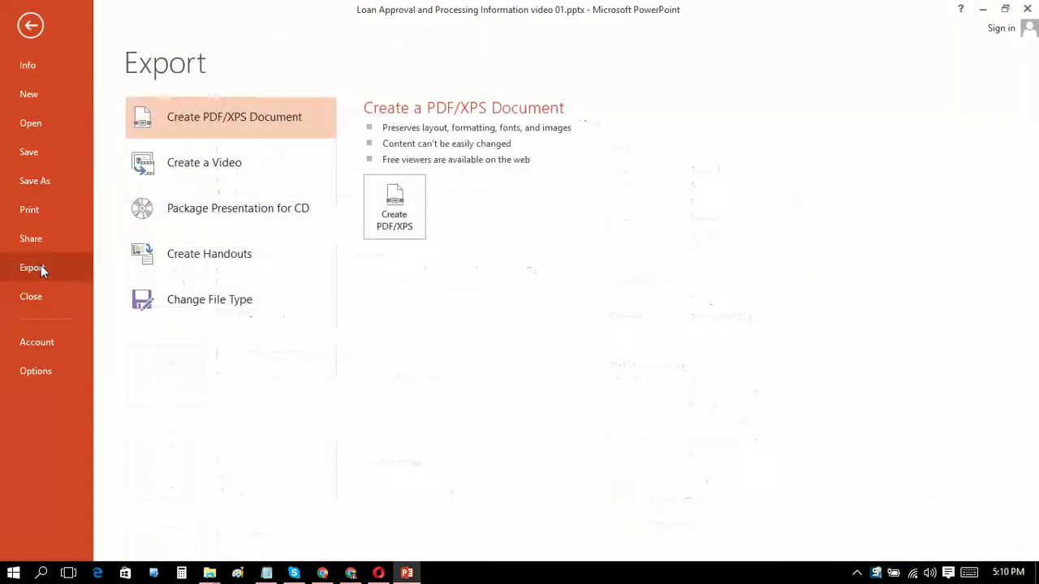
click(219, 171)
click(533, 287)
click(532, 287)
click(533, 278)
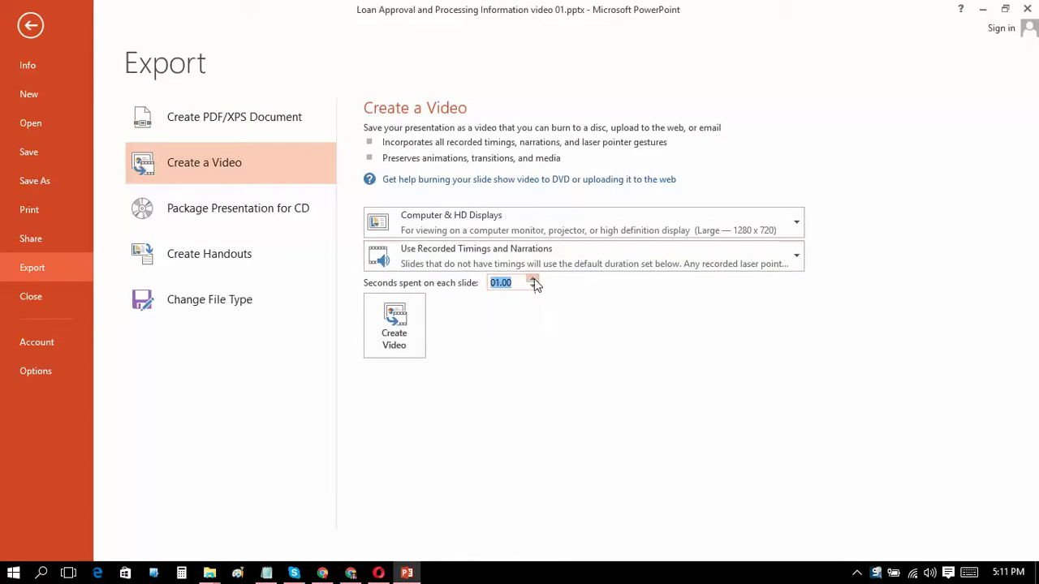
click(534, 279)
Step: Create the video and save it as 'Loan Approval and Processing Information video 01.mp4'
click(412, 343)
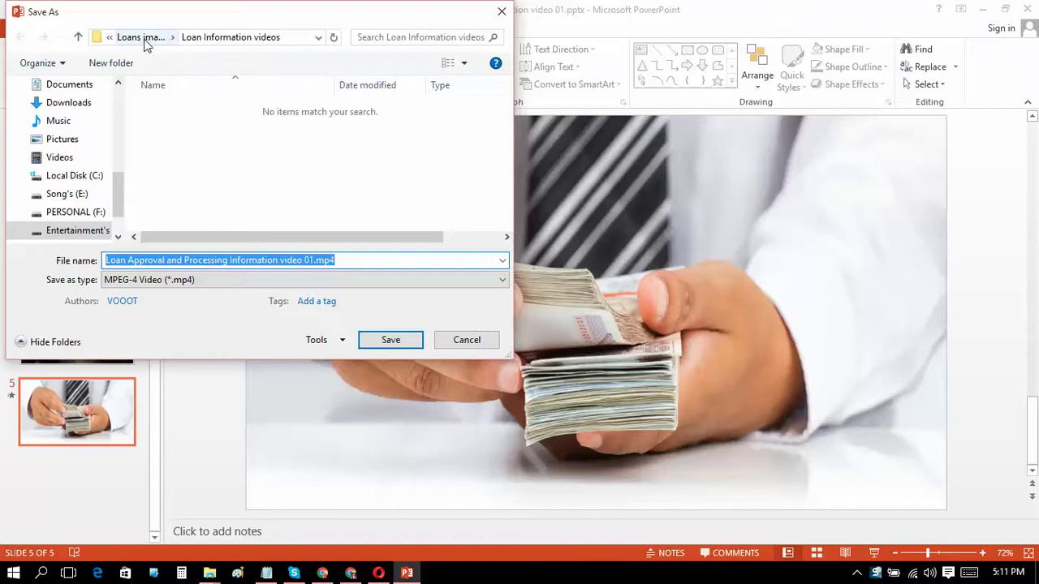
click(412, 340)
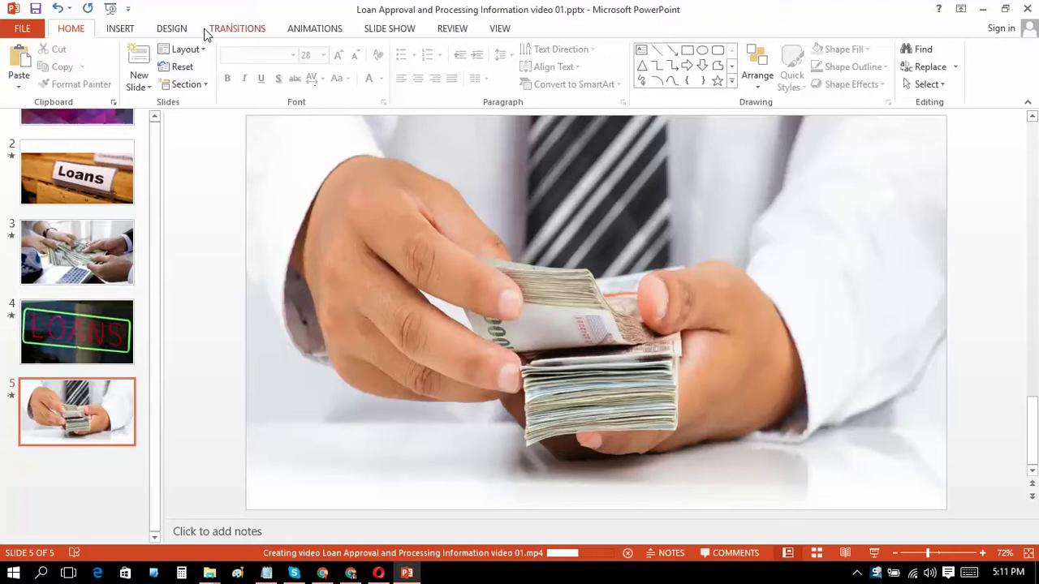
click(230, 31)
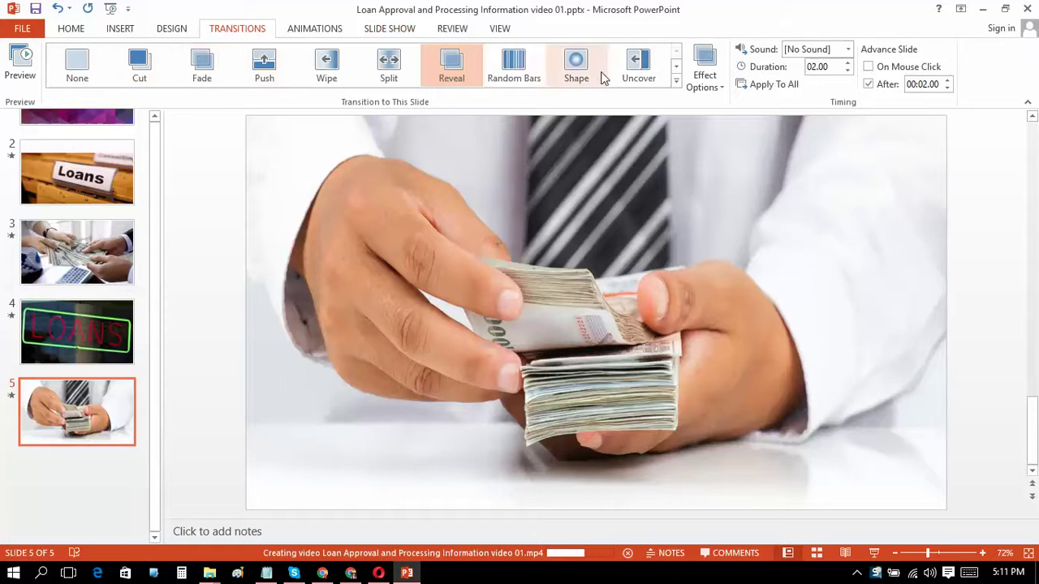
Step: Browse the Transitions gallery without changes, return to Home, and preview the File Explorer windows
click(677, 81)
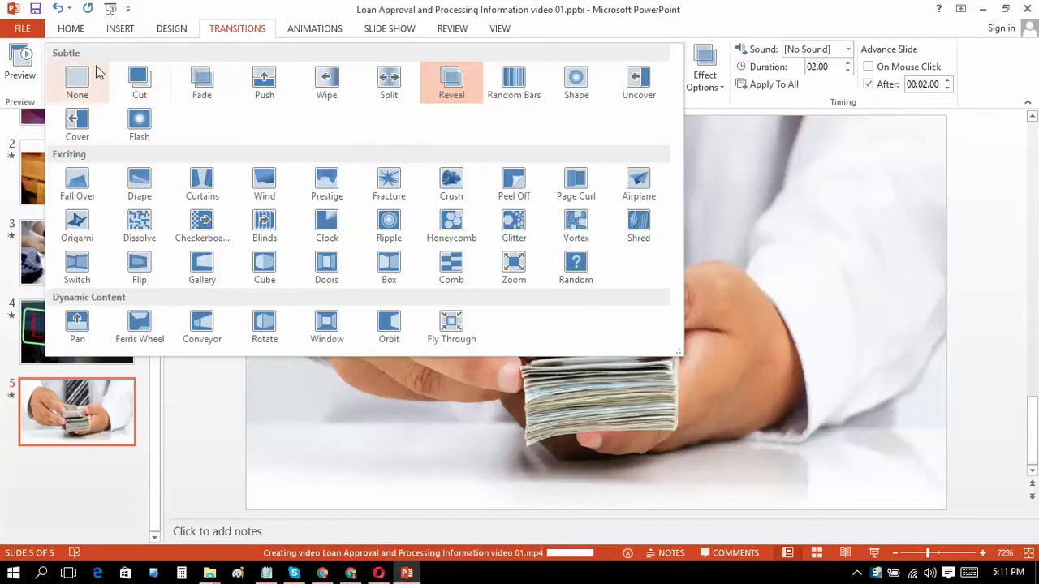
click(72, 33)
click(71, 31)
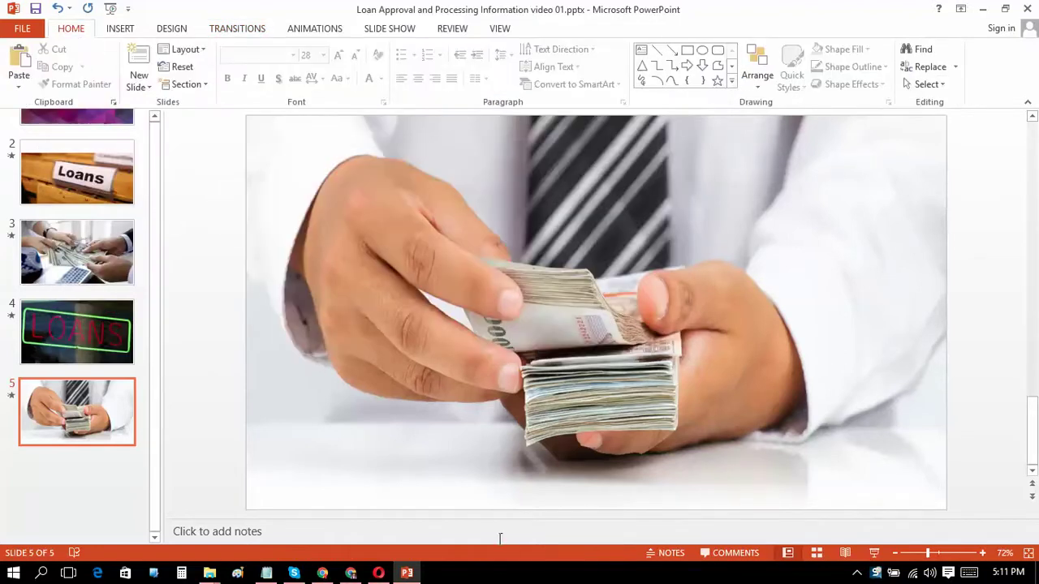
click(213, 576)
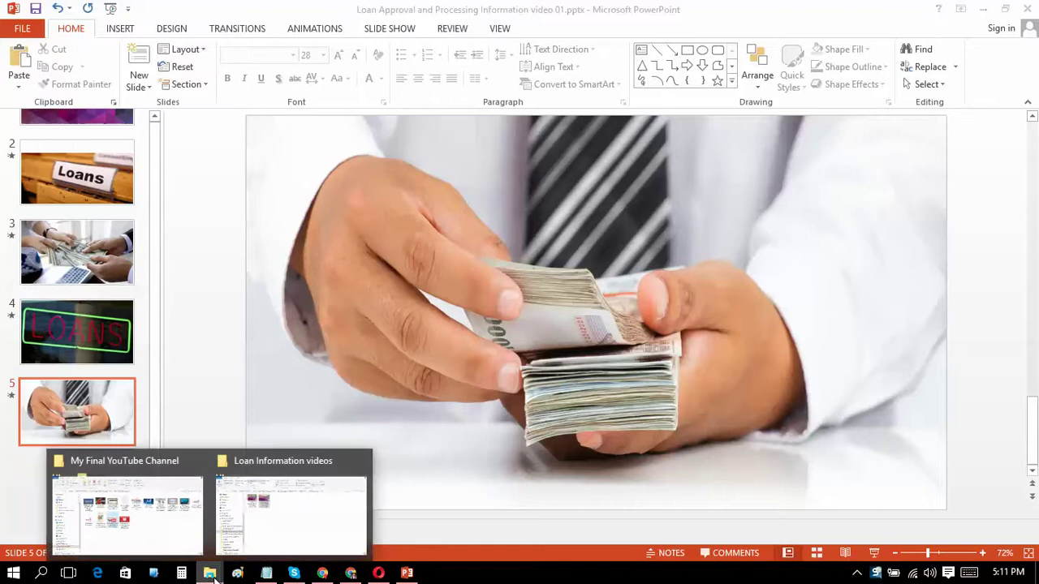
Step: In the Loan Information videos folder, open the exported mp4 video for playback
click(280, 499)
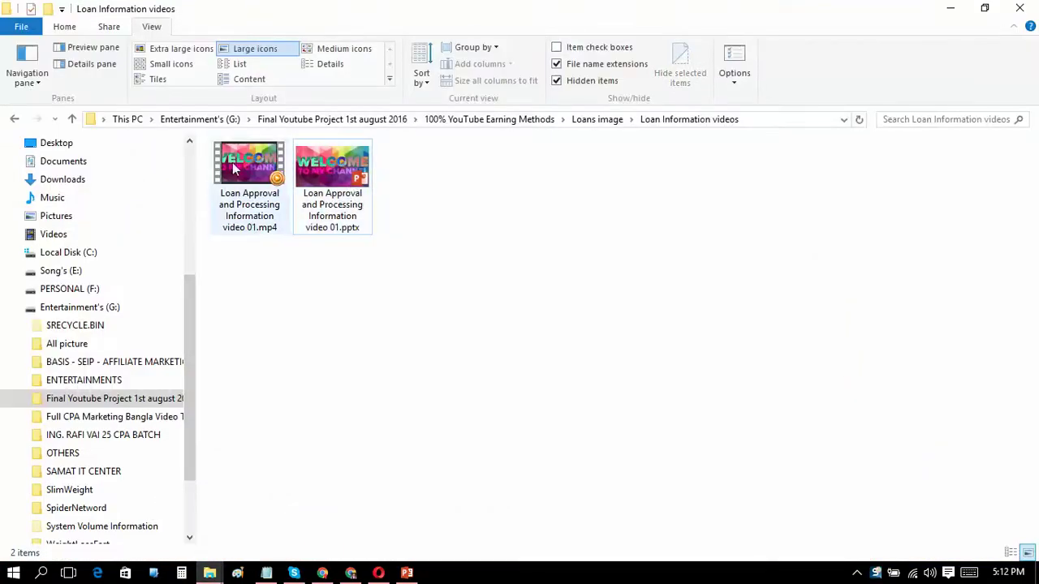
mouse_move(264, 204)
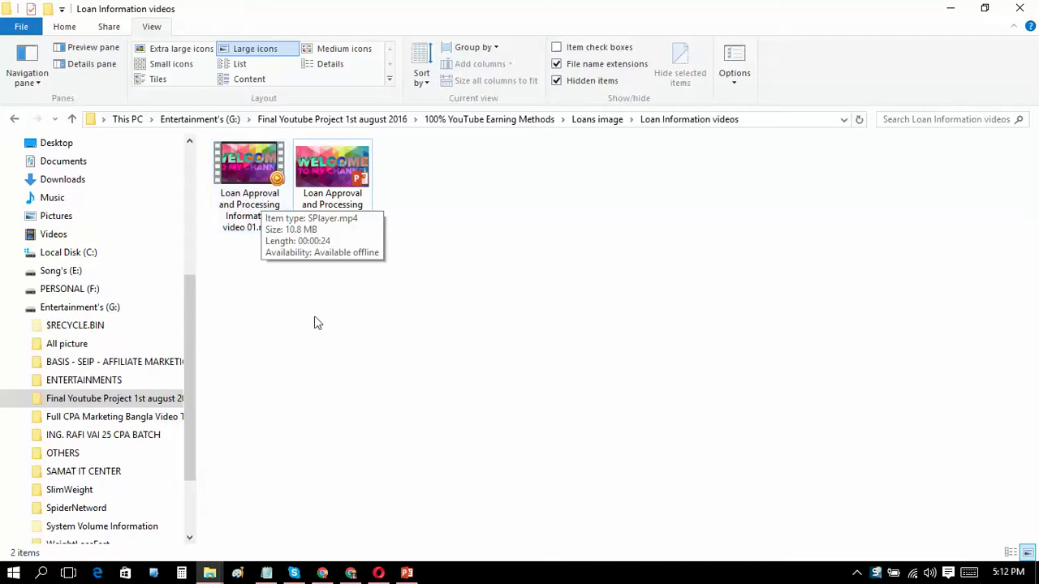
click(252, 164)
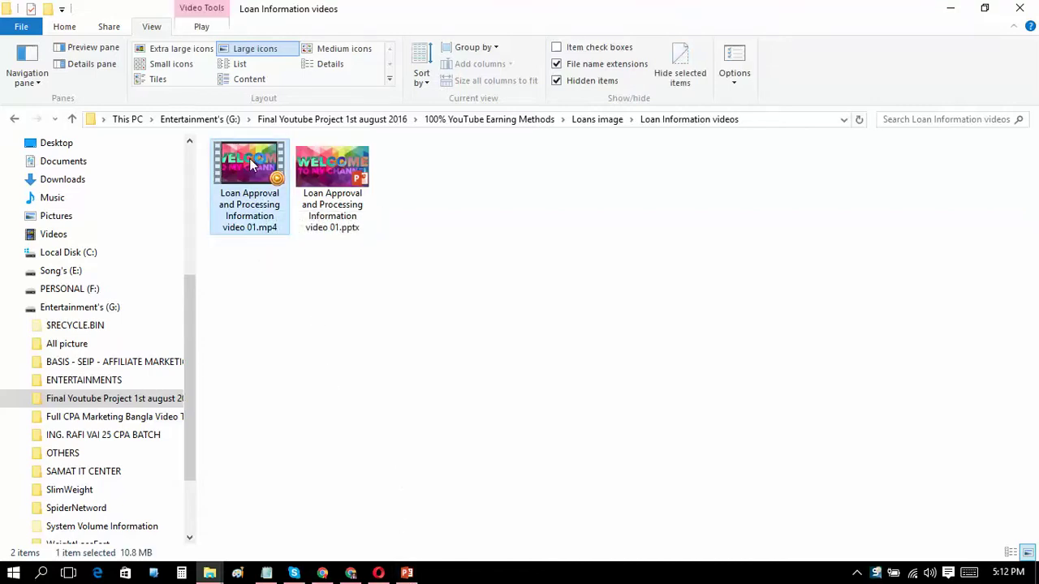
double_click(251, 165)
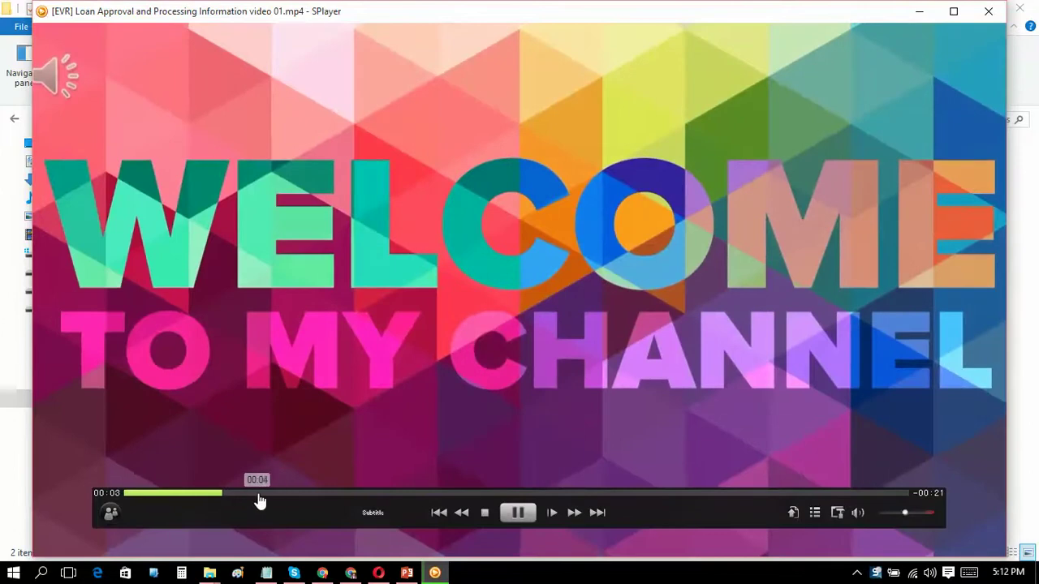
Step: Skip ahead through the video to the Loans scene, then close SPlayer
click(296, 493)
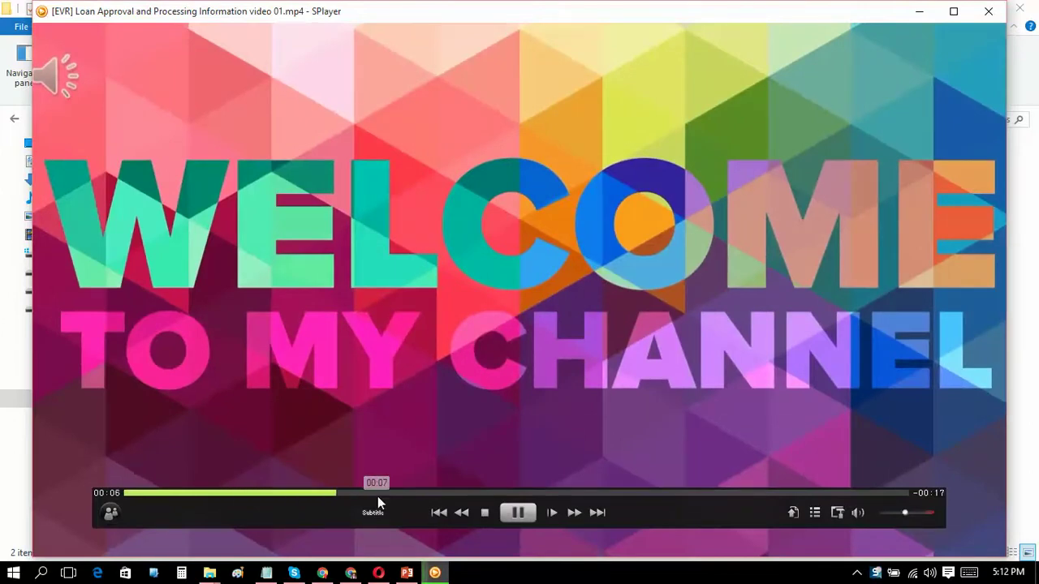
click(418, 493)
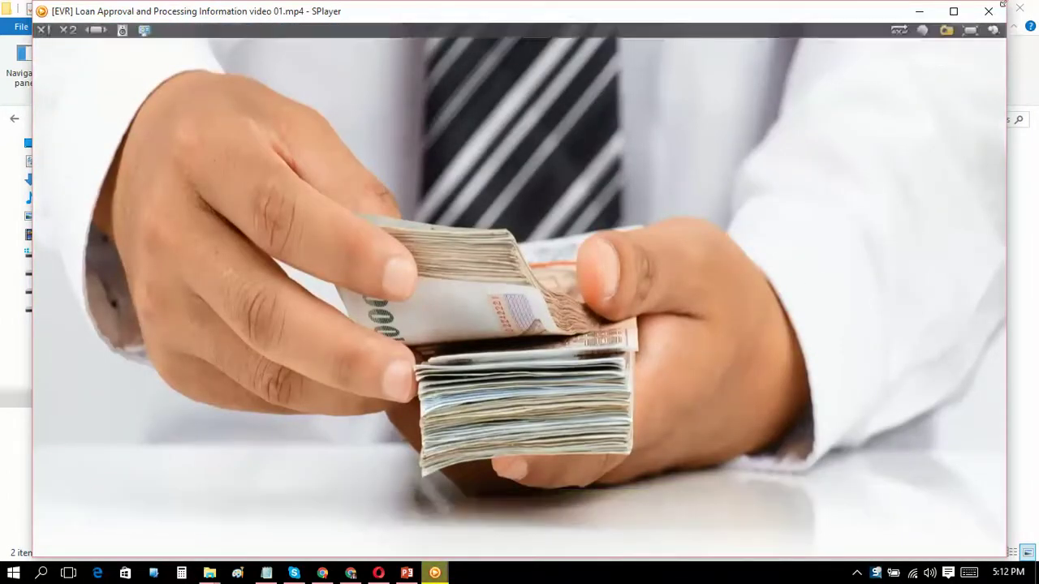
click(992, 13)
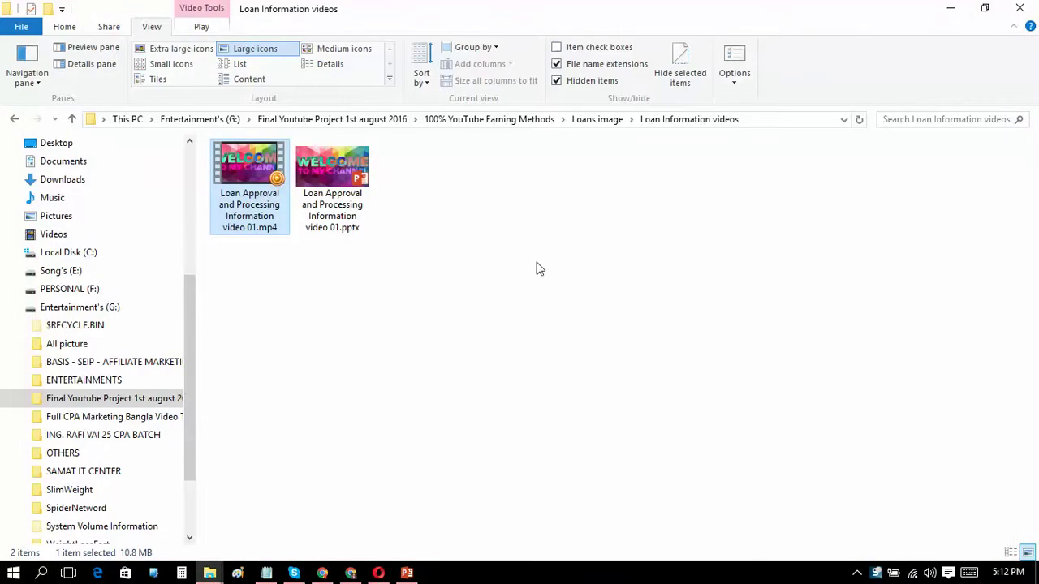
Step: Deselect the mp4 and switch back to the PowerPoint deck, scrolling to slide 5
click(368, 319)
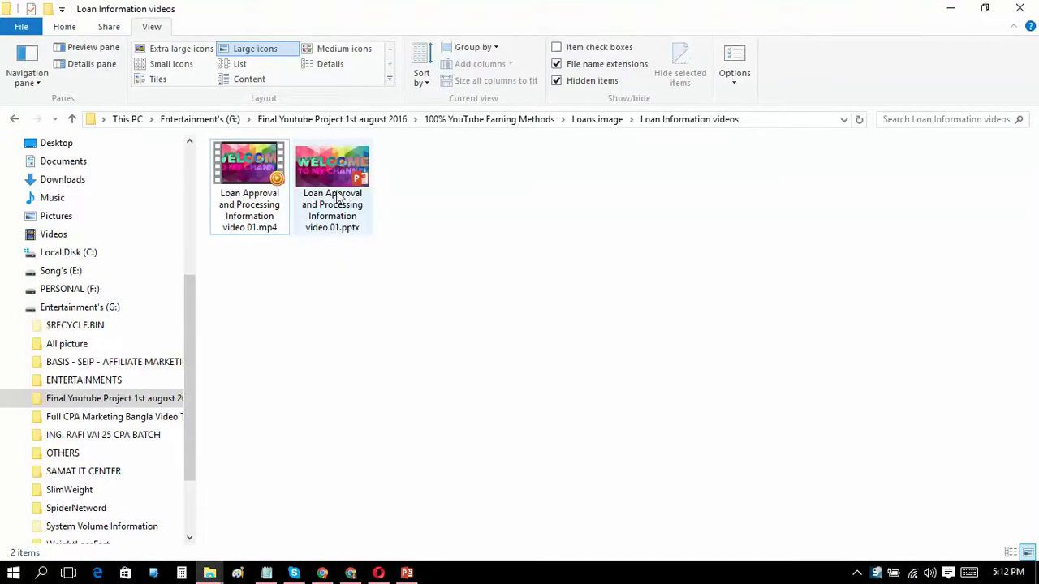
click(409, 575)
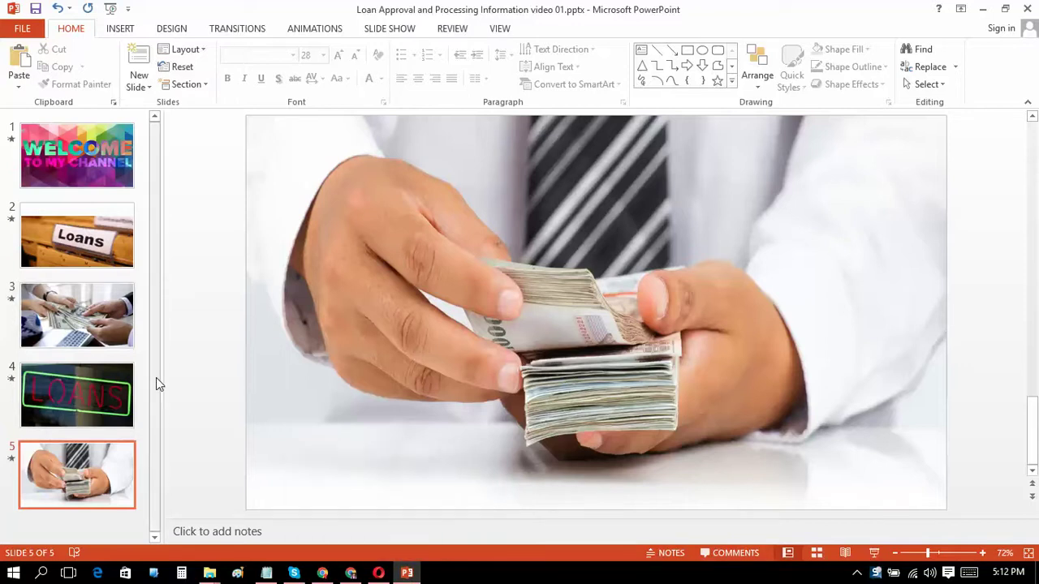
drag(156, 378, 155, 423)
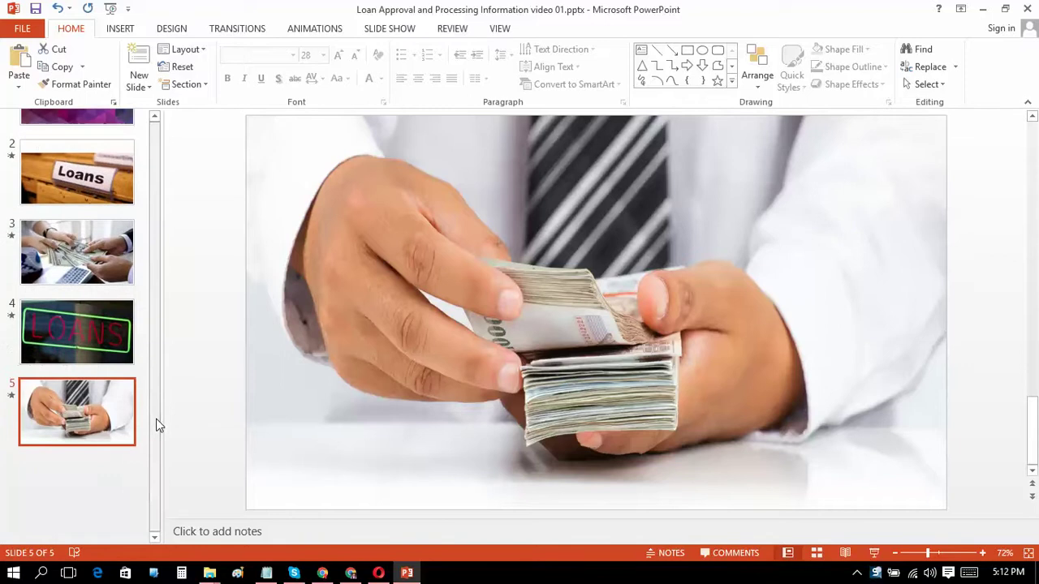
Step: Add two blank slides, 6 and 7, after the cash slide and select slide 6
click(138, 57)
click(139, 57)
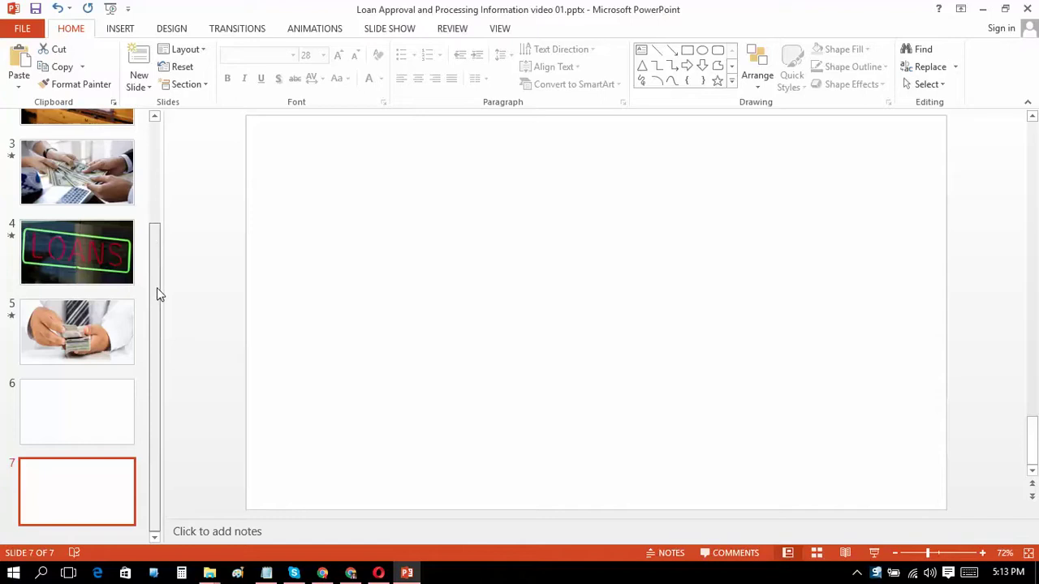
click(67, 428)
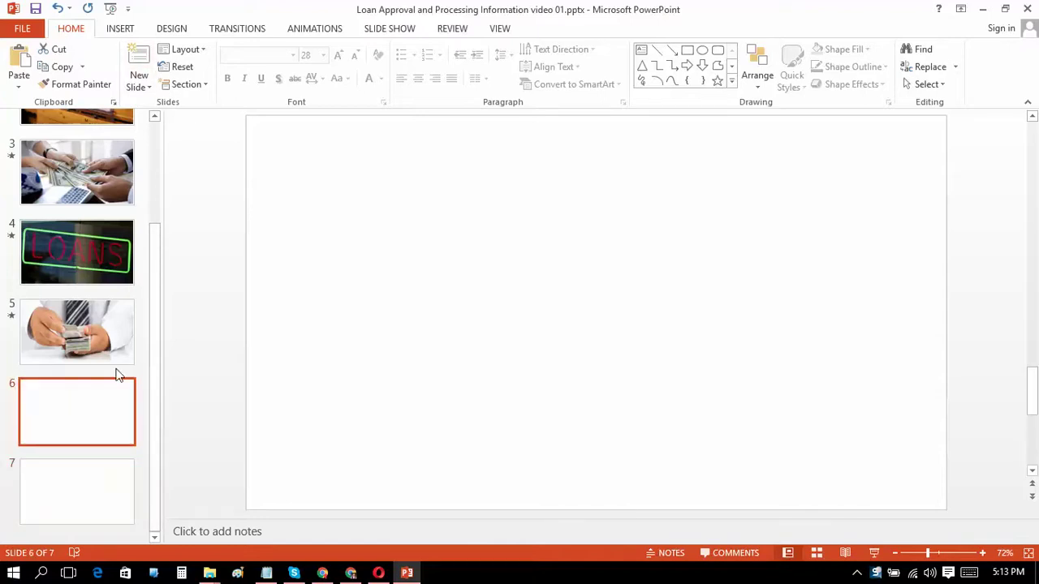
click(353, 319)
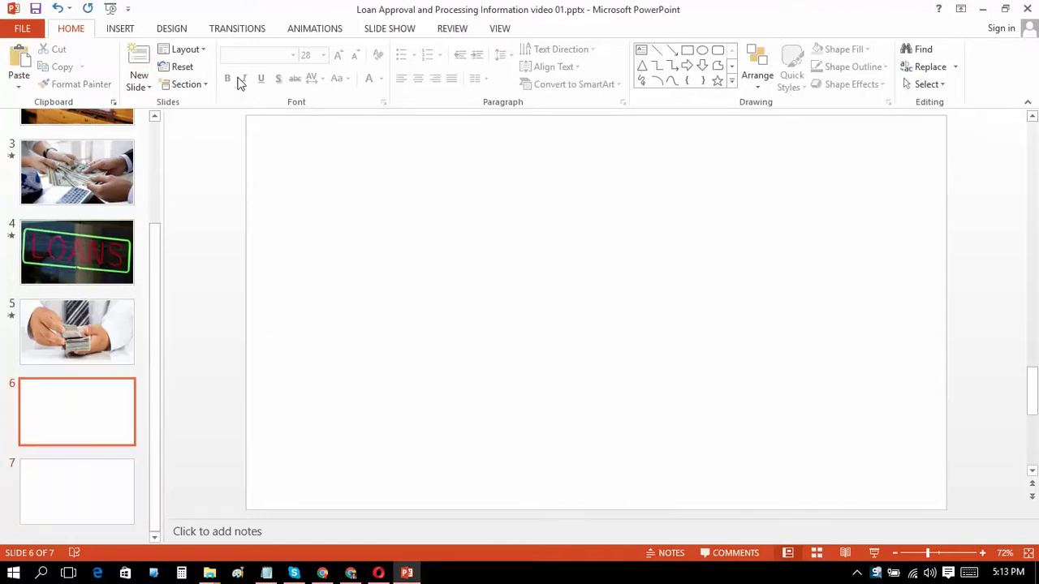
click(124, 30)
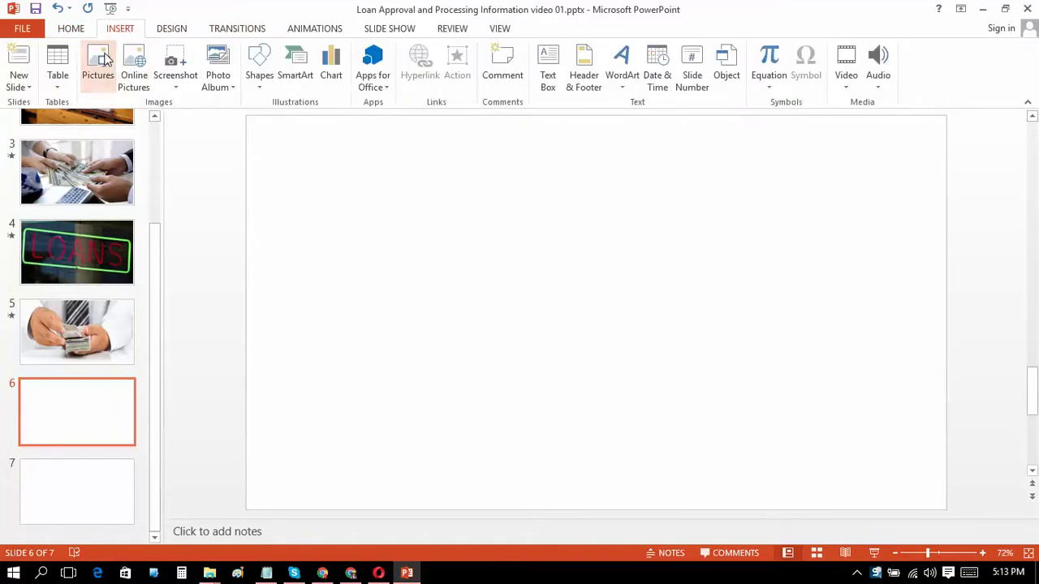
Step: Insert Bridging-Loans.jpg from the Loans image folder onto slide 6
click(102, 61)
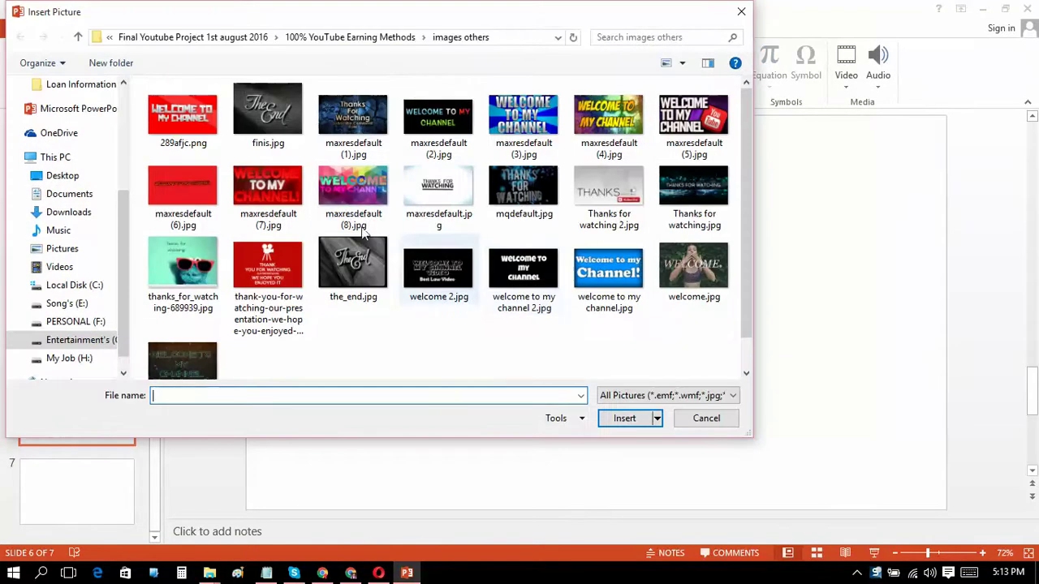
click(78, 37)
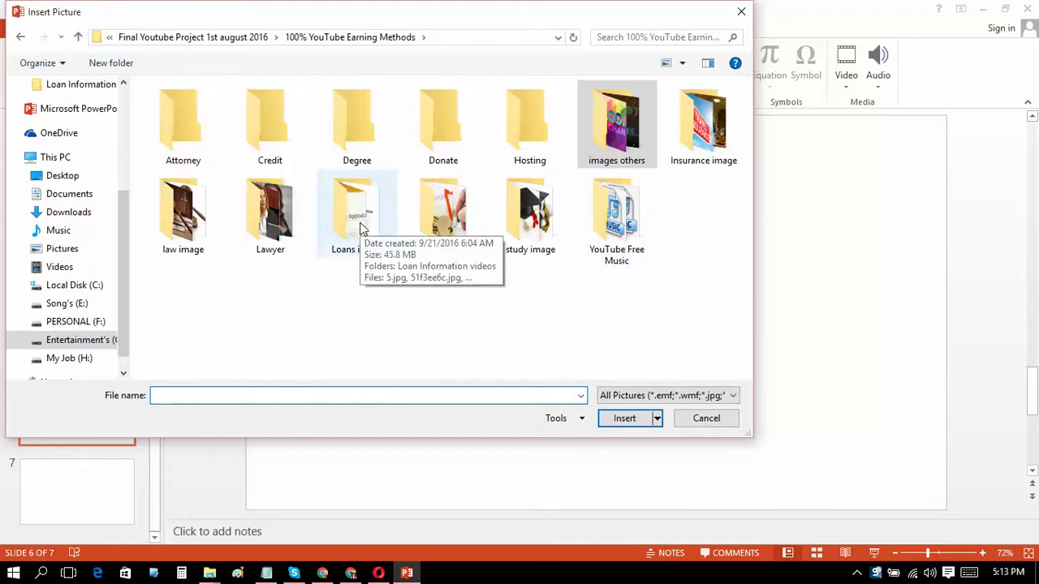
double_click(361, 228)
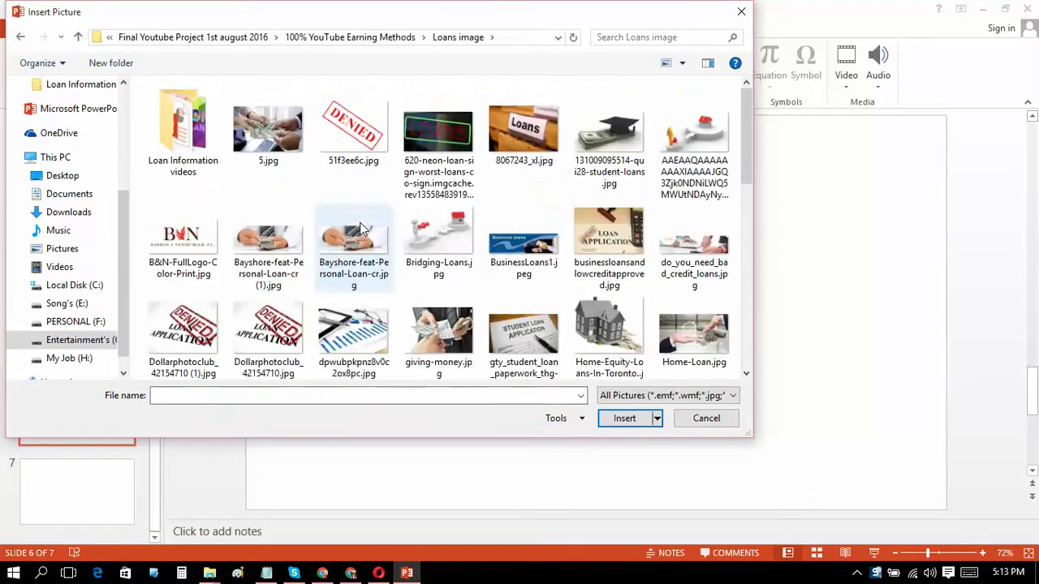
click(437, 248)
double_click(438, 244)
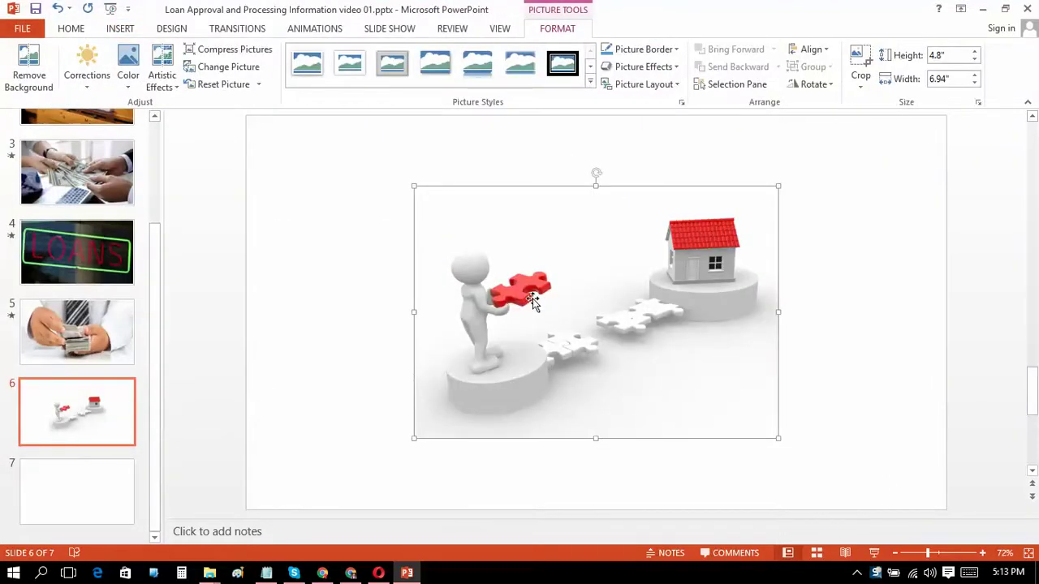
Step: Move and enlarge the picture to fill slide 6 at 10.83" by 7.49"
drag(525, 290, 374, 220)
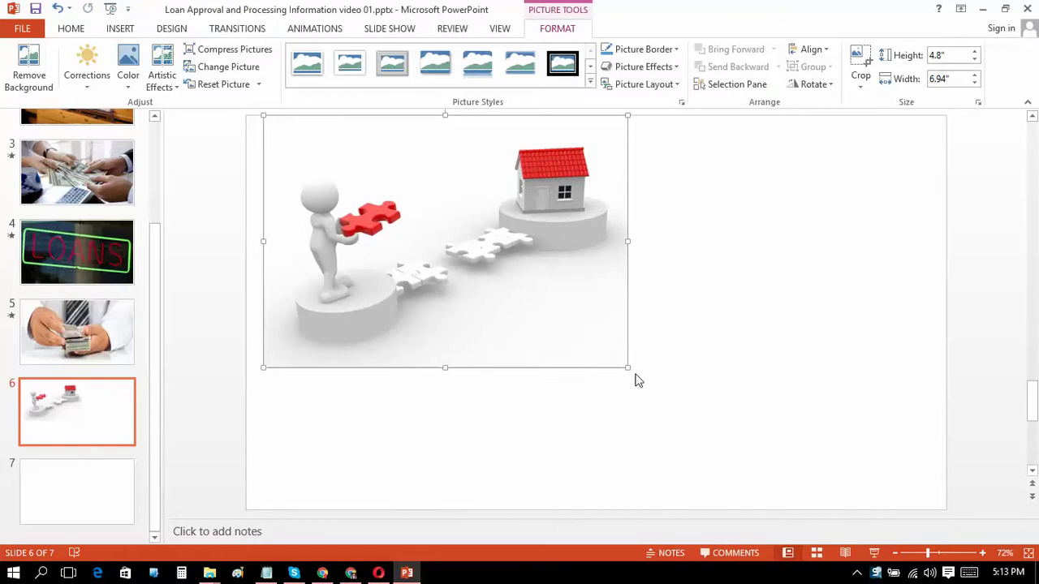
drag(626, 366, 830, 417)
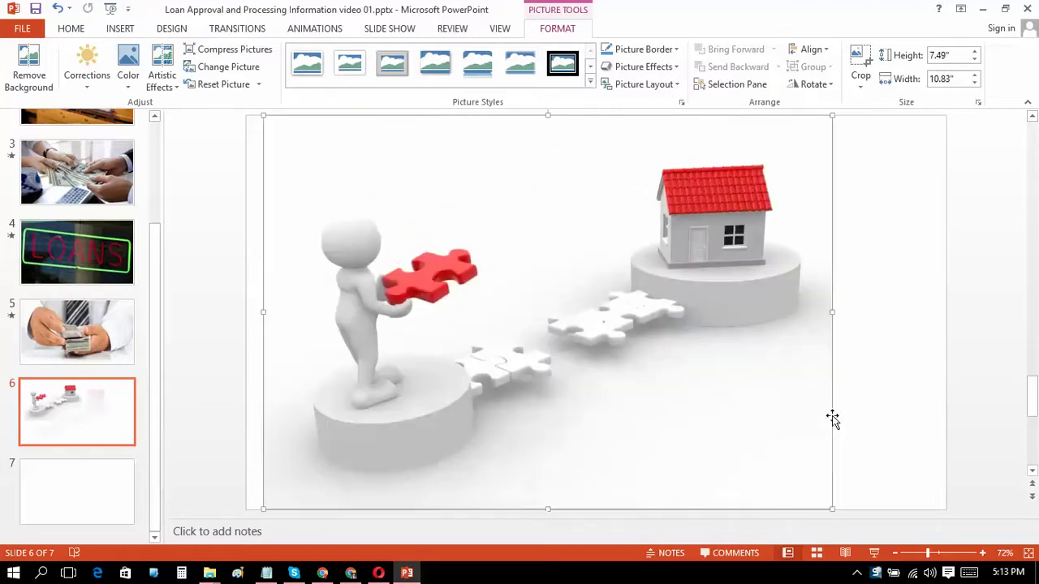
drag(694, 360, 723, 363)
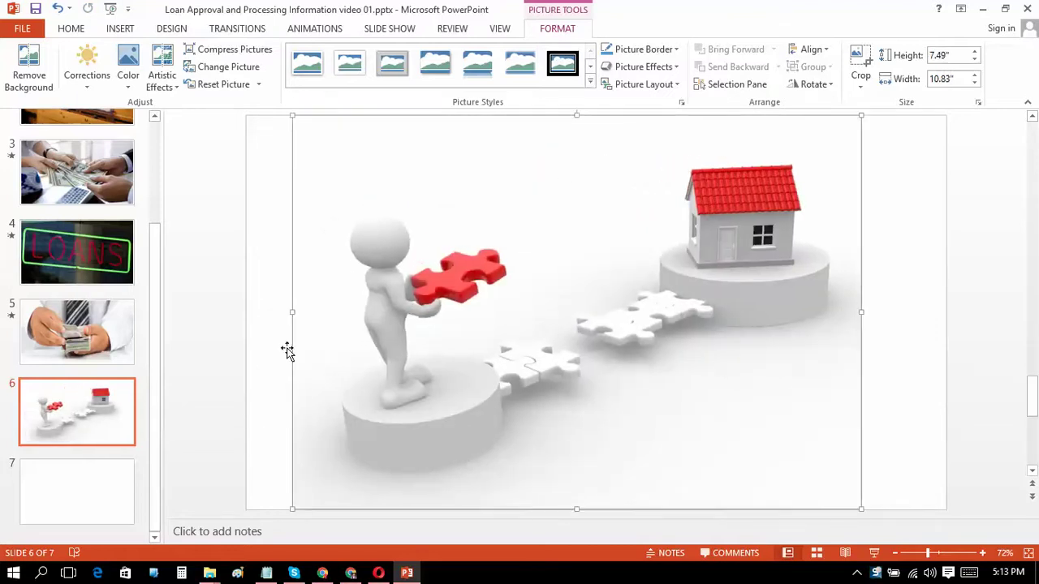
drag(352, 323, 366, 322)
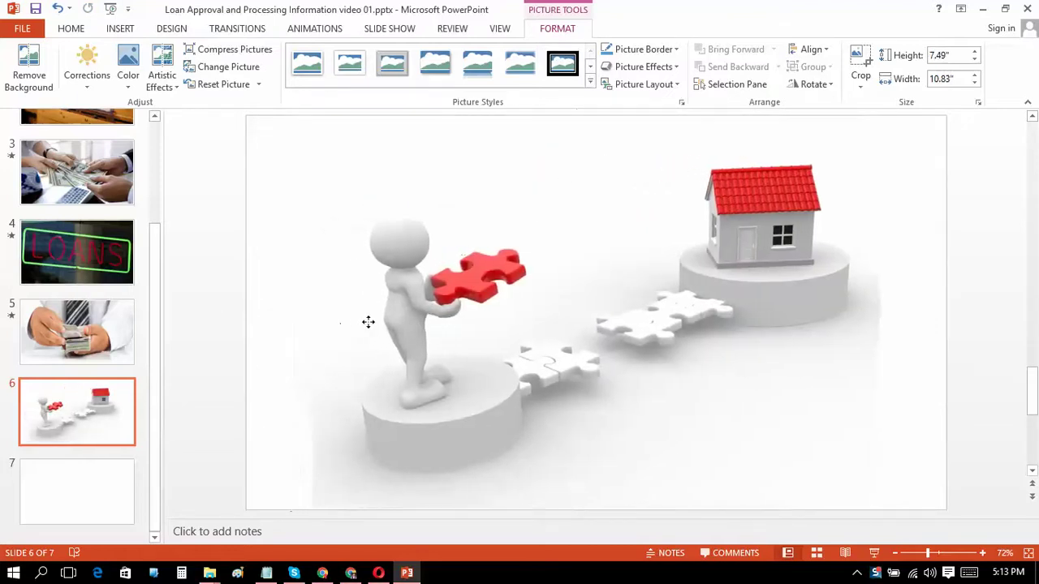
click(169, 286)
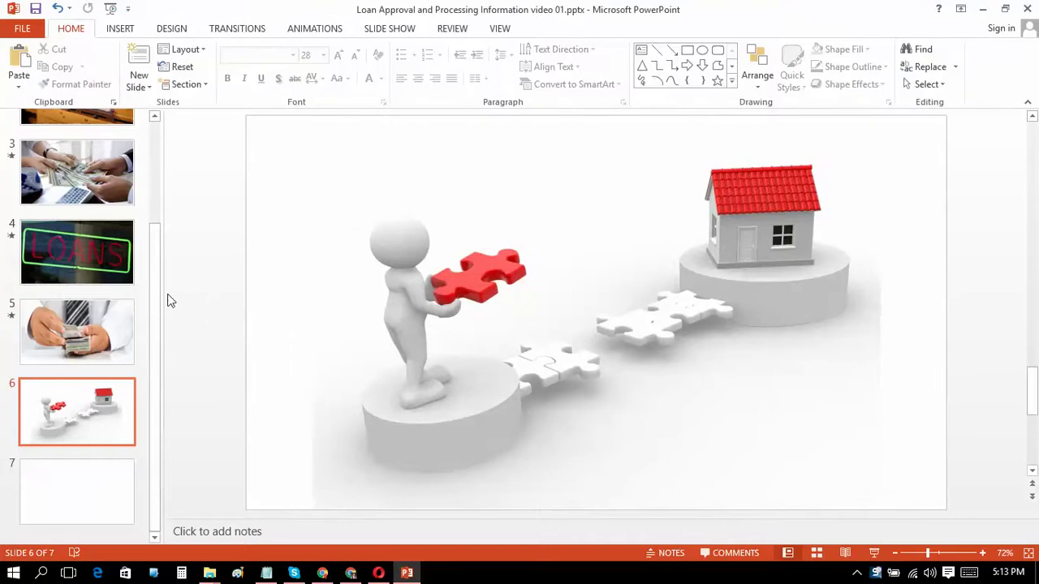
click(97, 510)
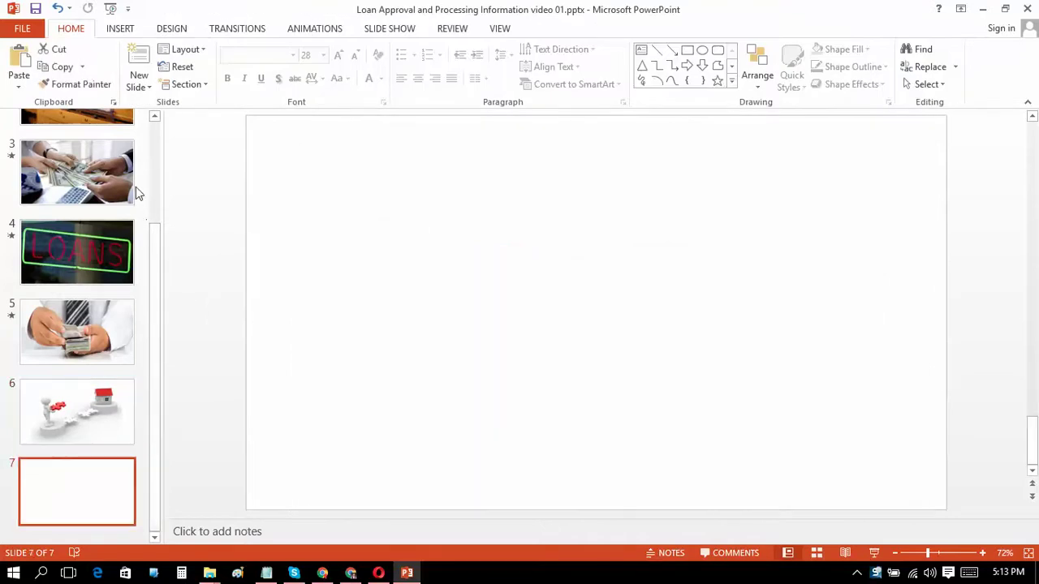
Step: Insert businessloansandlowcreditapproved.jpg onto slide 7
click(120, 29)
click(102, 62)
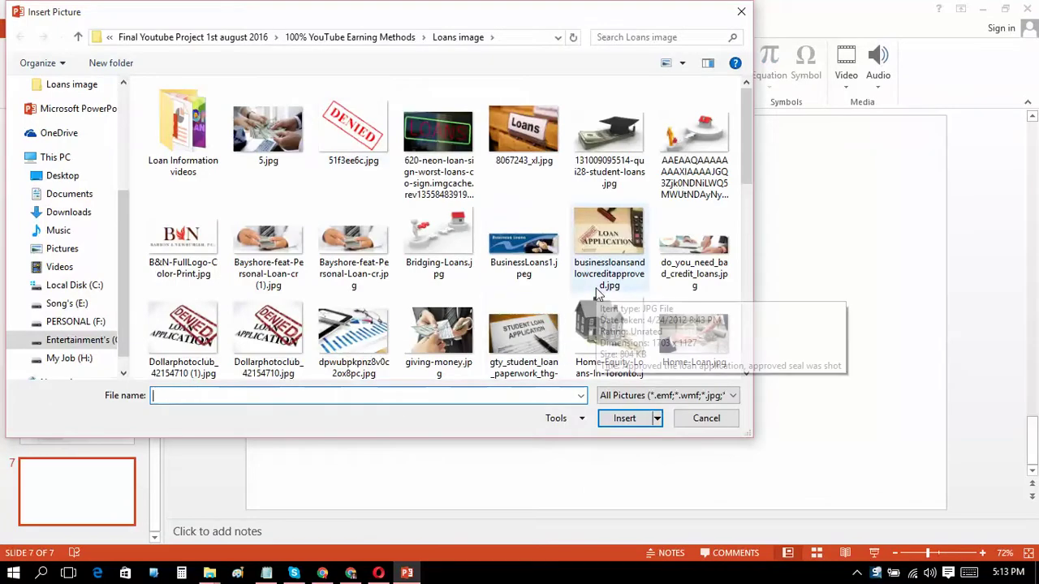
click(614, 247)
click(625, 418)
Step: Stretch the approved loan application photo to cover the whole of slide 7
drag(591, 300, 300, 140)
drag(364, 195, 842, 362)
drag(844, 311, 946, 309)
click(968, 314)
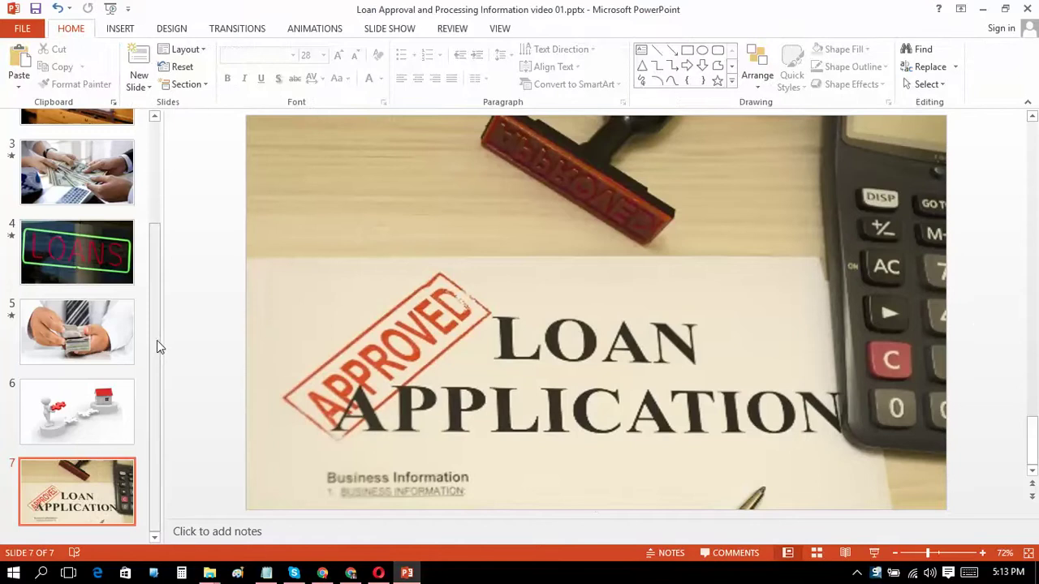
click(66, 153)
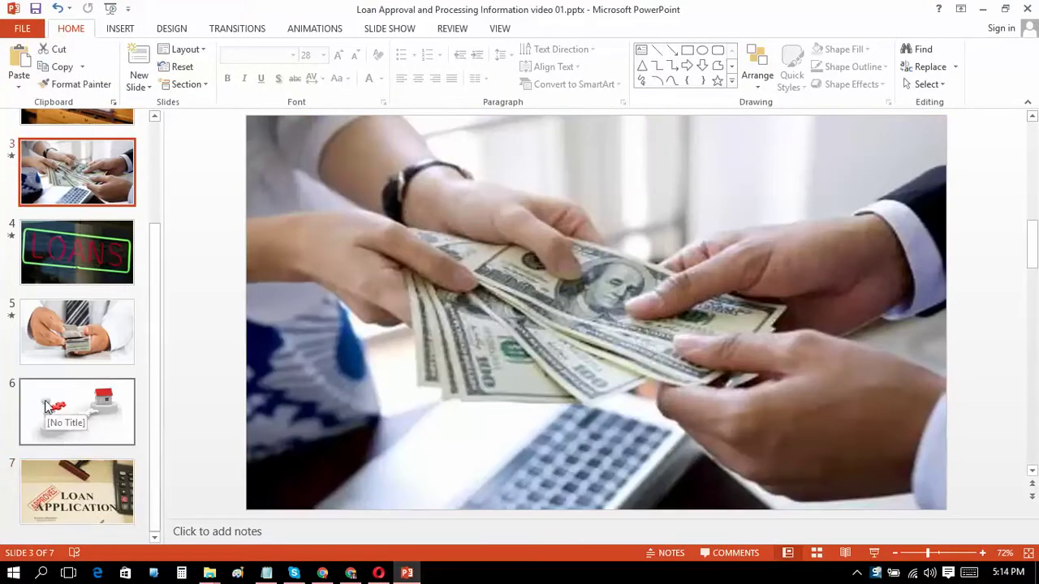
Step: Give slides 3–7 a 02.00-second Reveal transition advancing after 00:03.00, then save
key(ctrl+a)
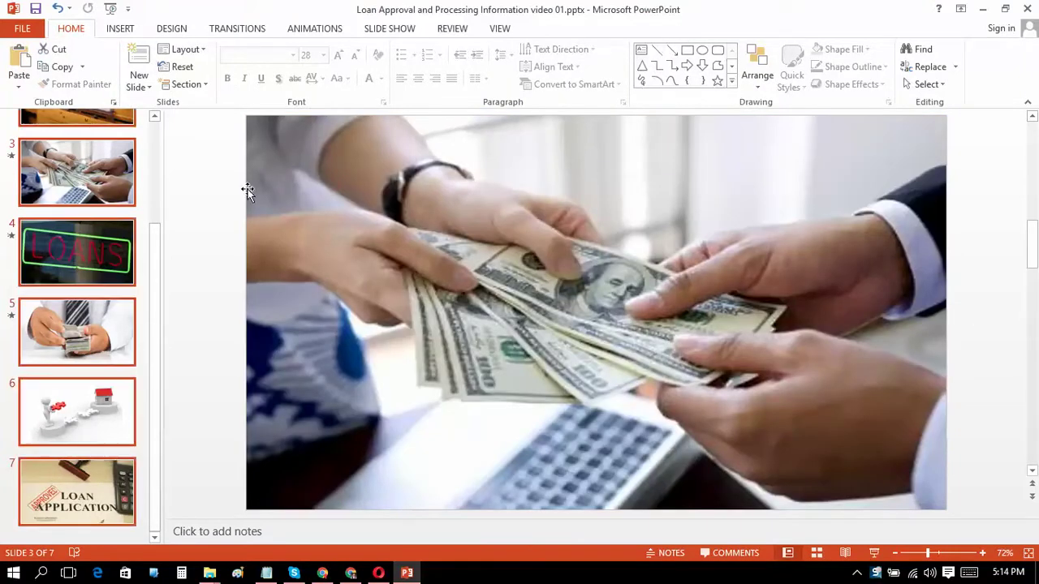
click(225, 30)
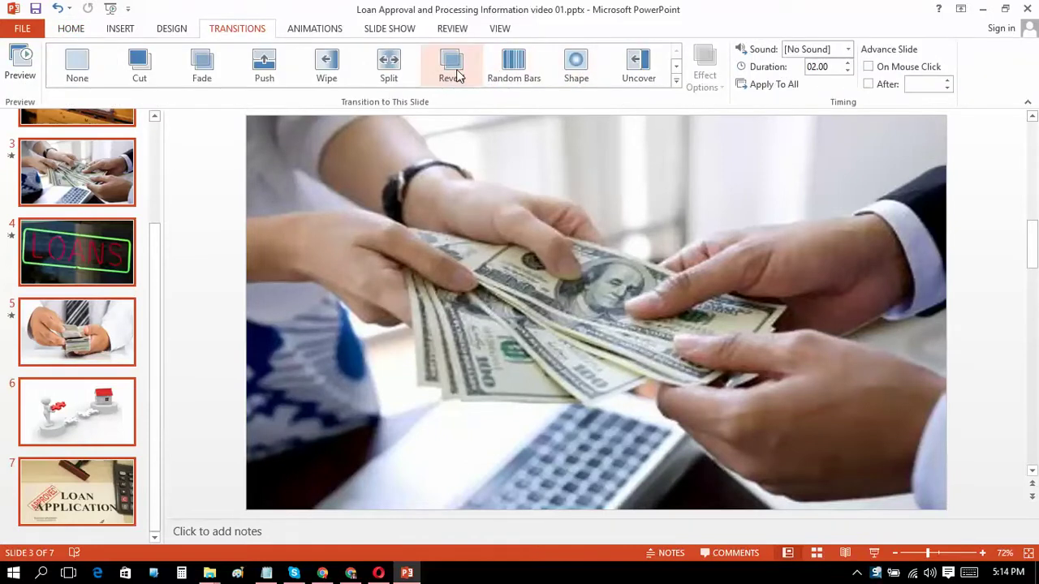
click(453, 69)
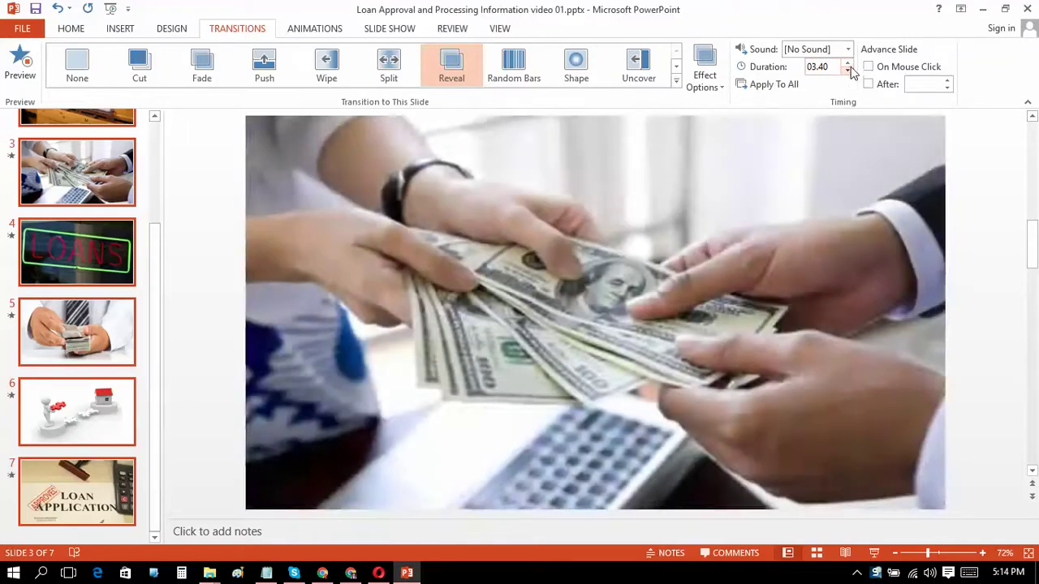
click(848, 72)
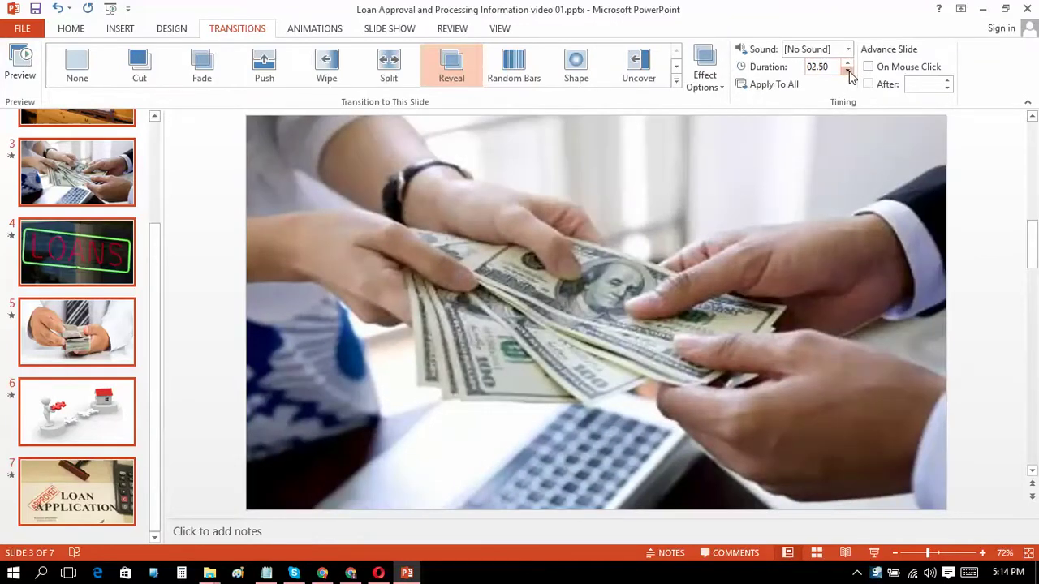
double_click(848, 71)
click(948, 82)
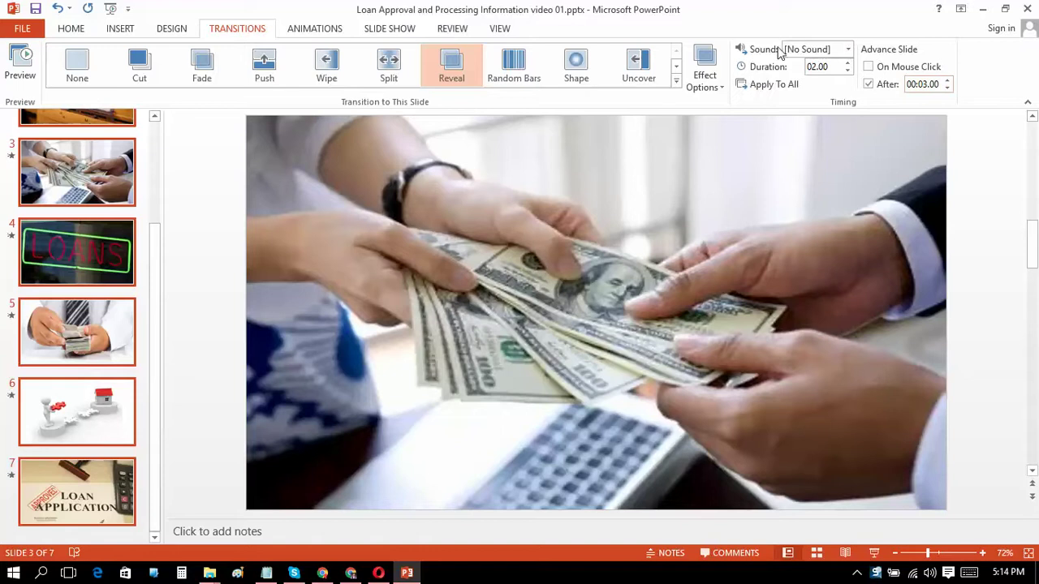
click(35, 10)
click(74, 31)
Step: Export the deck as a video with 03.00 seconds spent on each slide
click(23, 30)
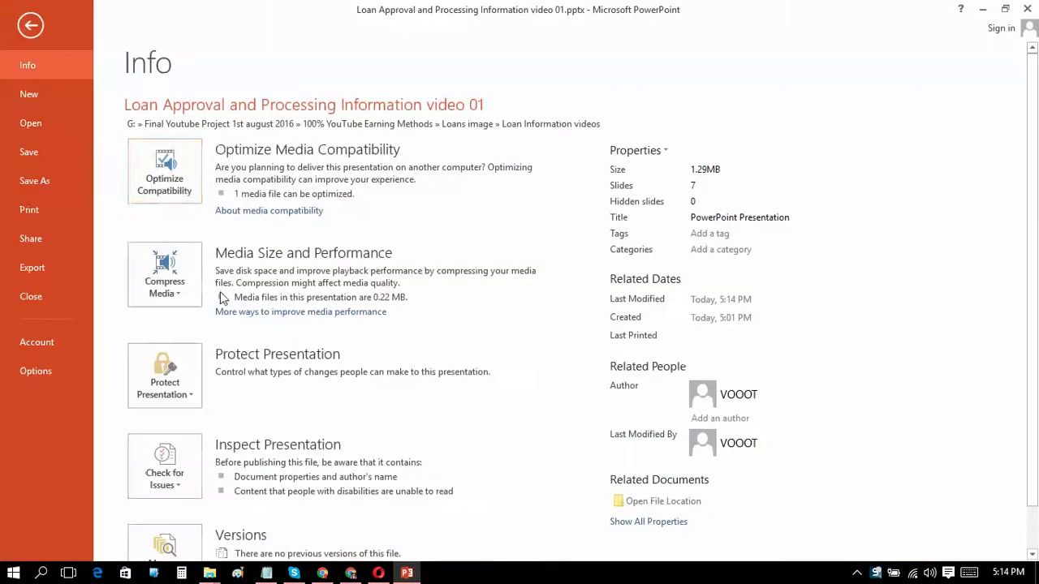
click(50, 265)
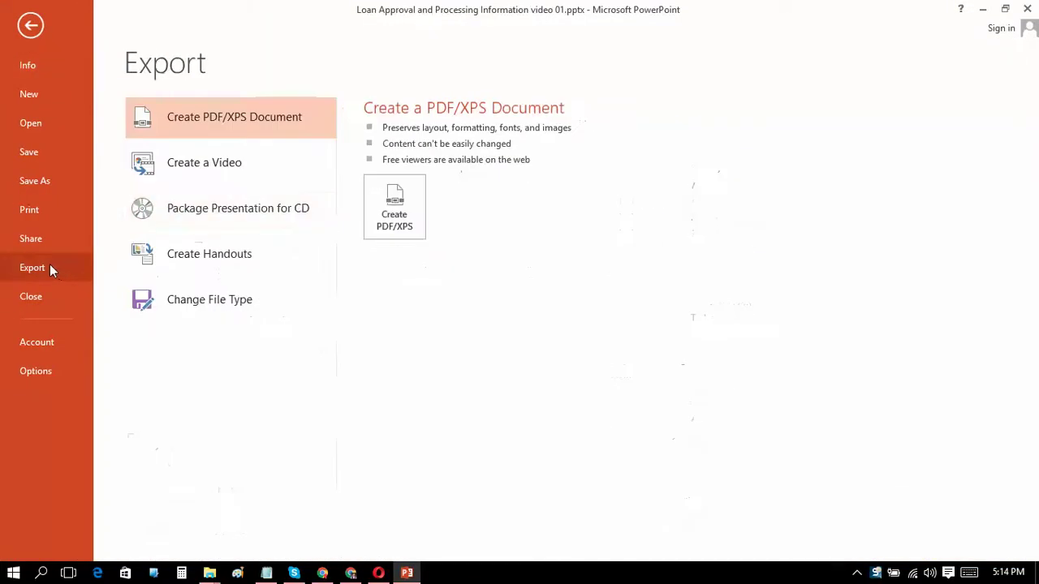
click(246, 169)
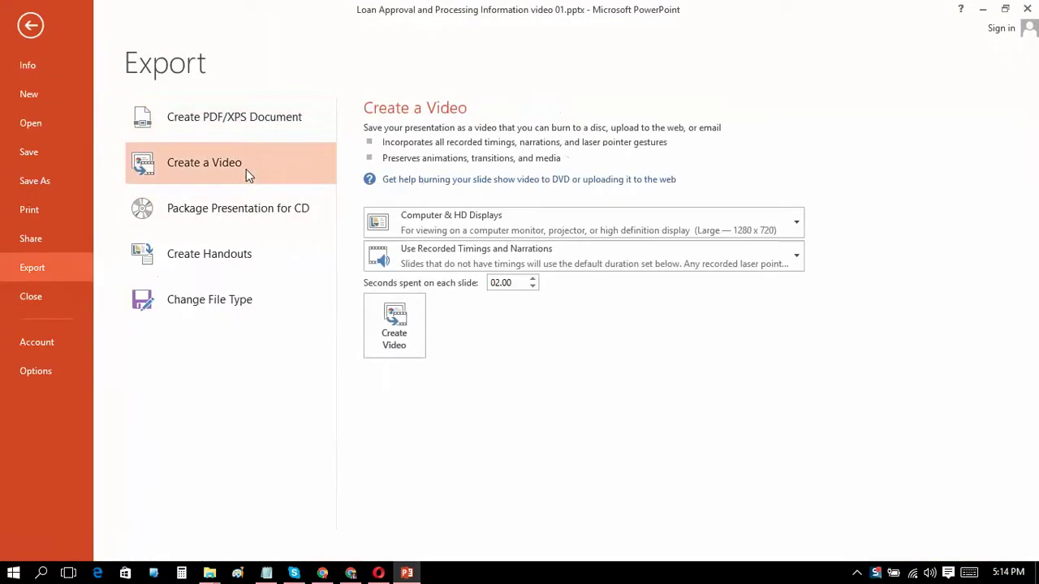
click(533, 278)
click(400, 322)
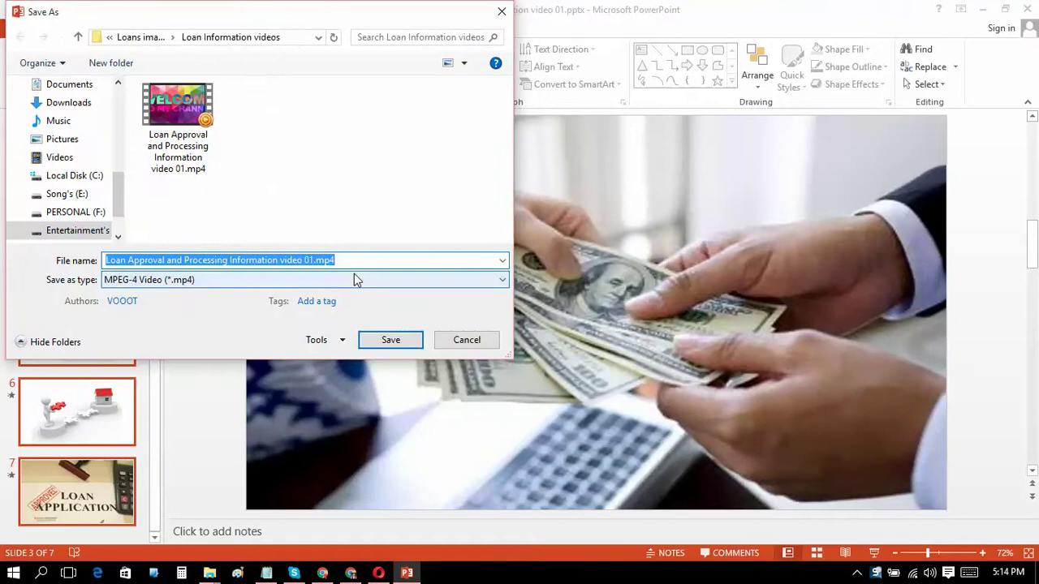
Step: Save the video as 'Loan Approval and Processing Information video 1.mp4'
click(313, 260)
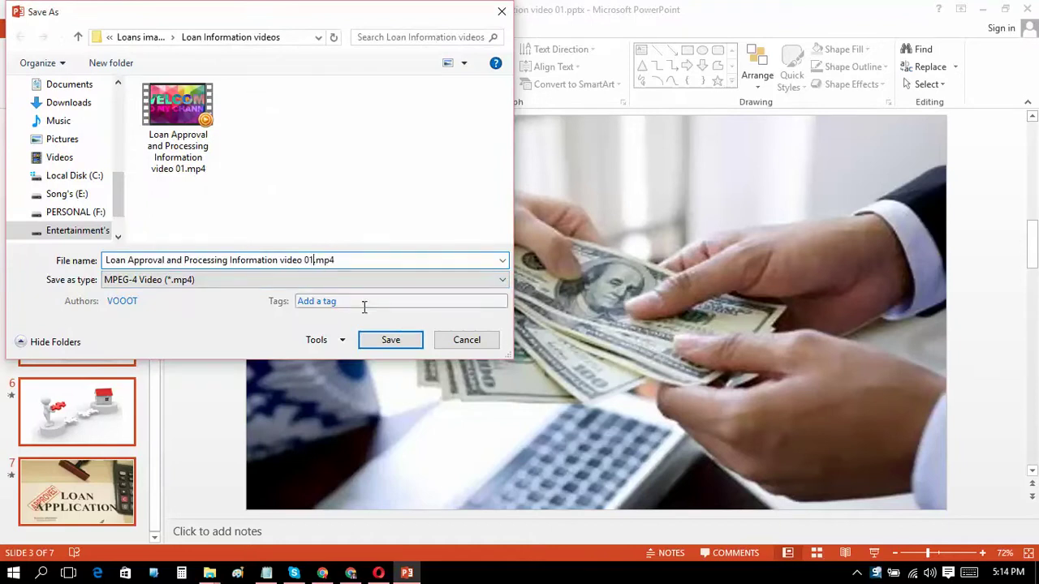
key(Menu)
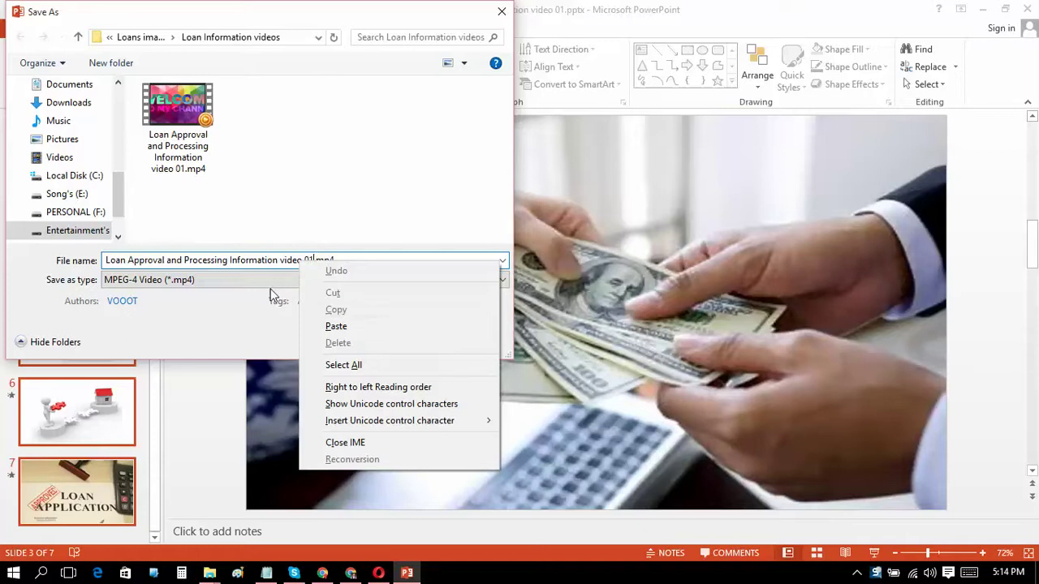
click(272, 264)
click(306, 261)
key(BackSpace)
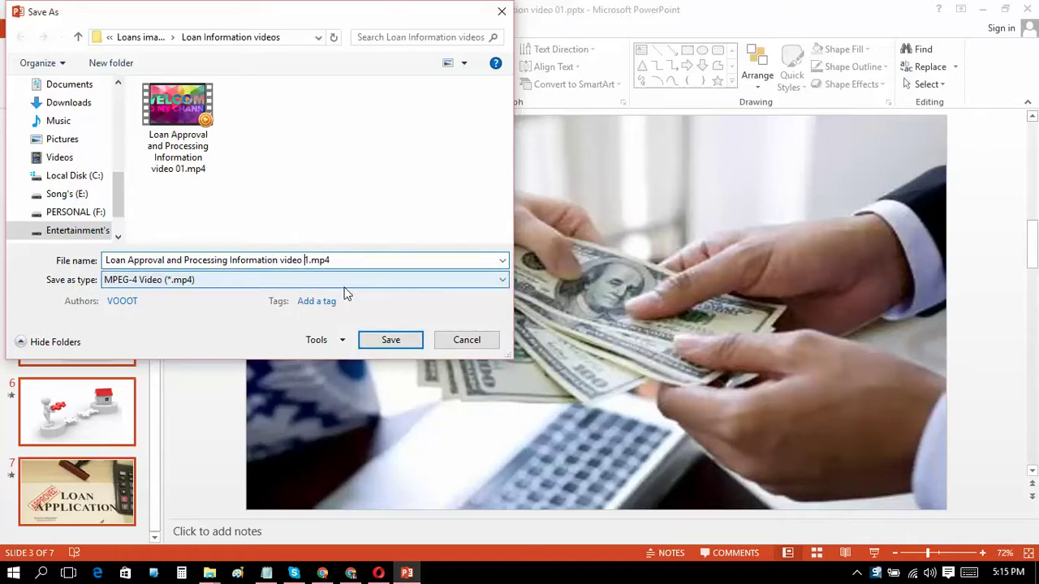
click(394, 341)
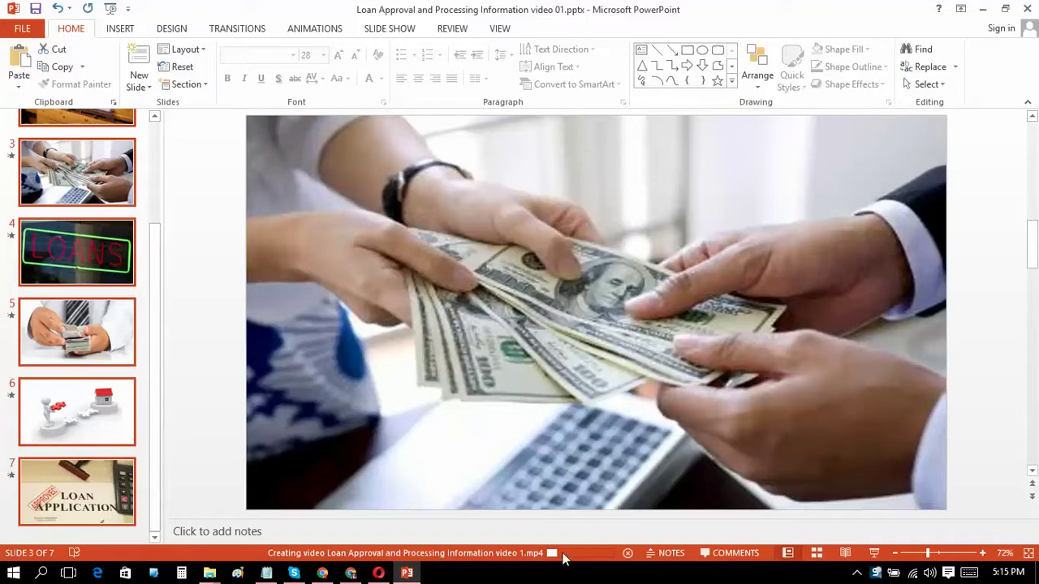
Step: Delete the old video 01.mp4 from the Loan Information videos folder once export finishes
click(210, 573)
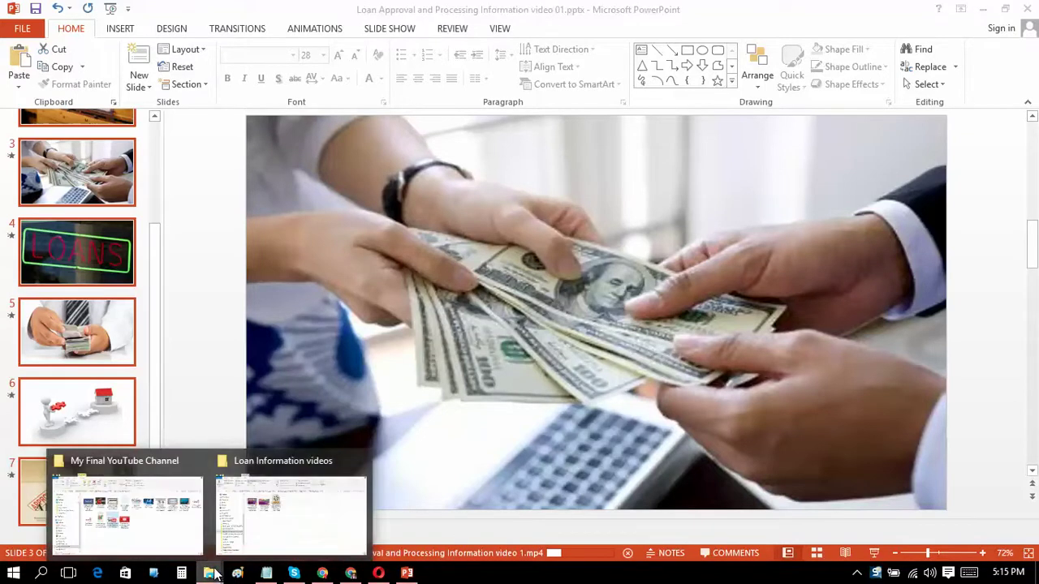
click(307, 518)
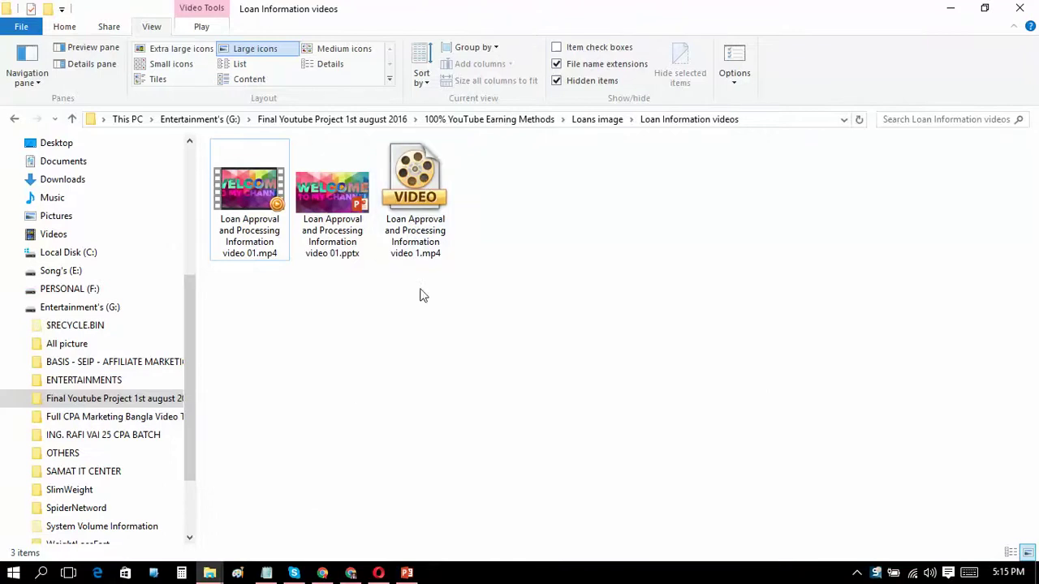
mouse_move(279, 254)
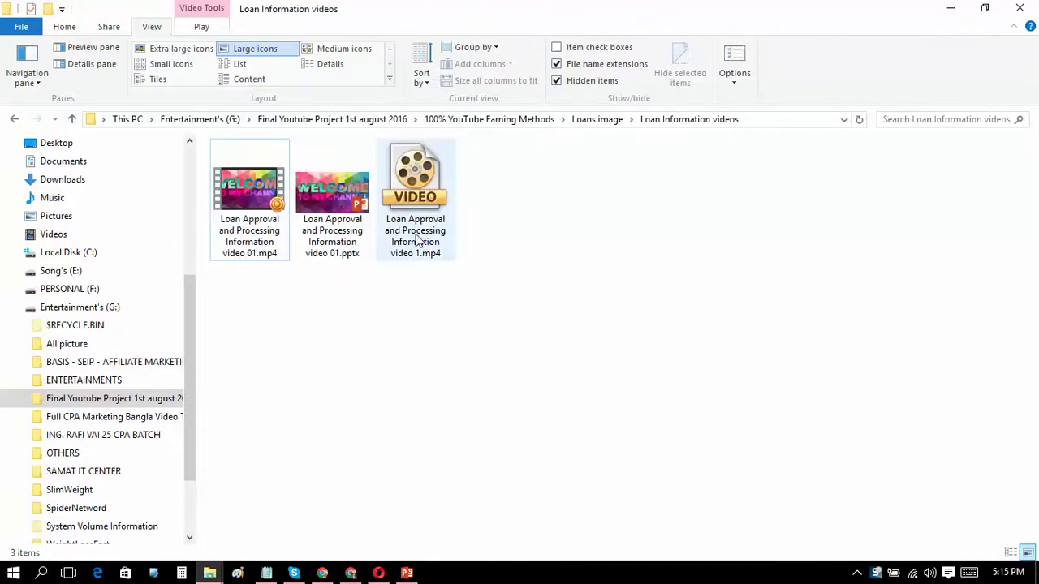
mouse_move(423, 236)
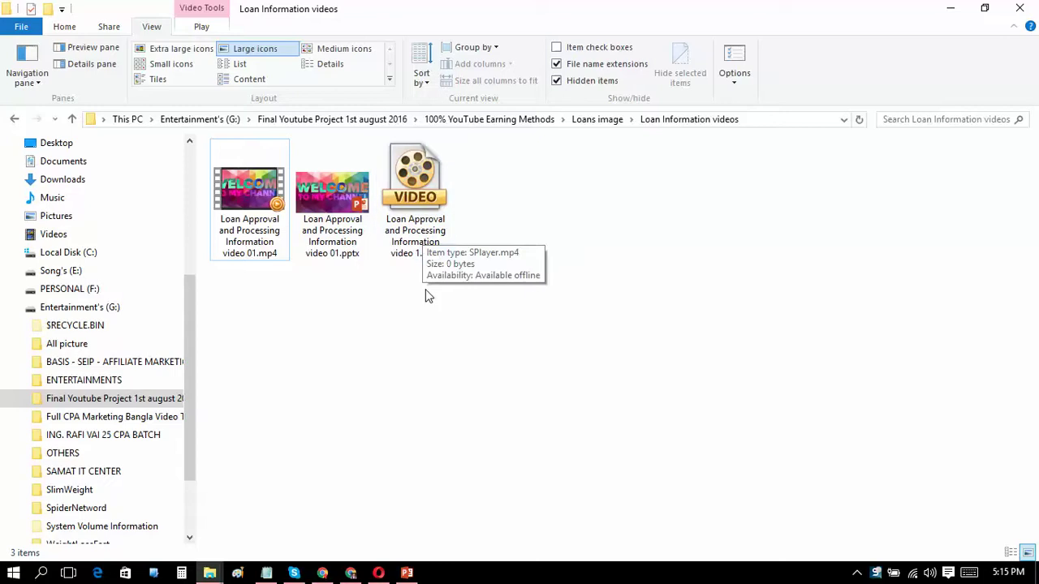
click(406, 573)
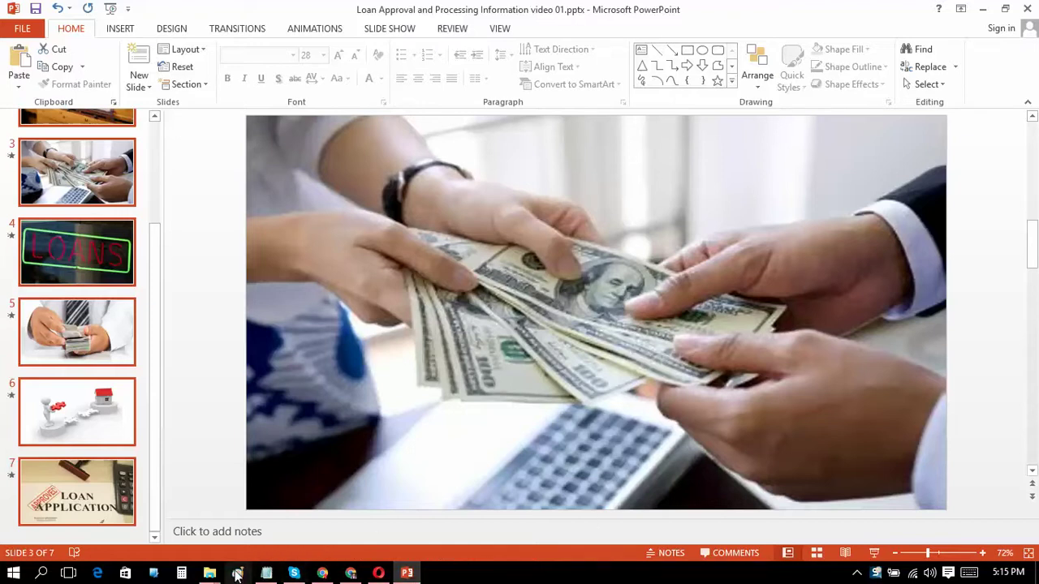
mouse_move(210, 573)
click(296, 514)
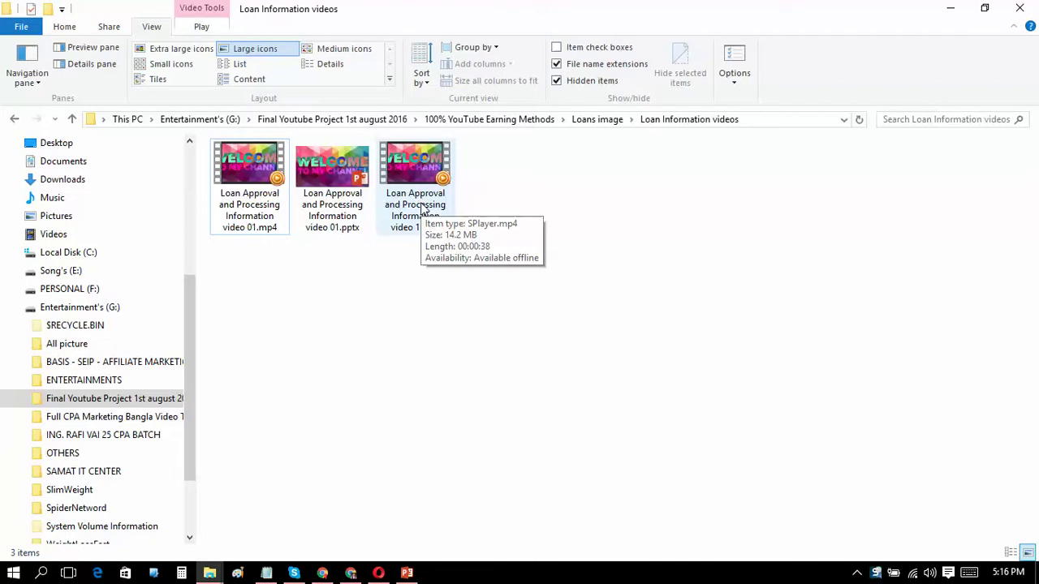
click(253, 205)
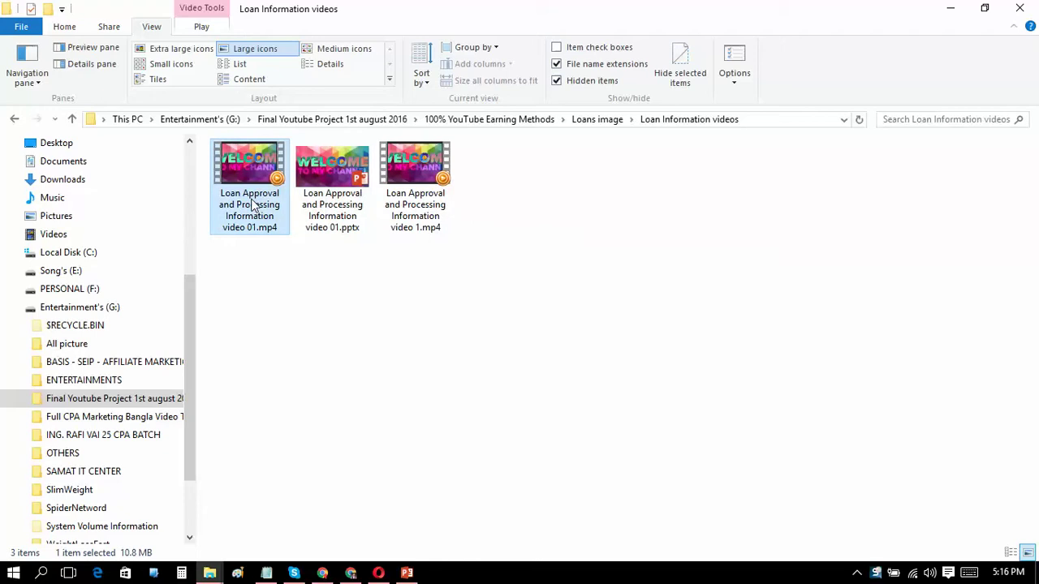
key(Delete)
Step: Rename the new video 1.mp4 to 'video 01.mp4' and open it for playback
click(349, 198)
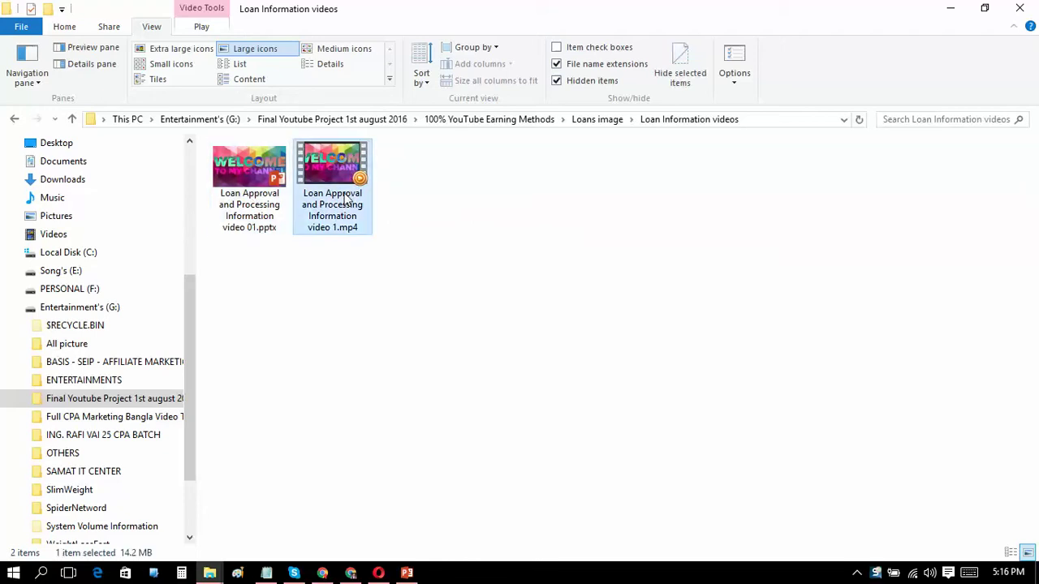
click(348, 199)
key(Right)
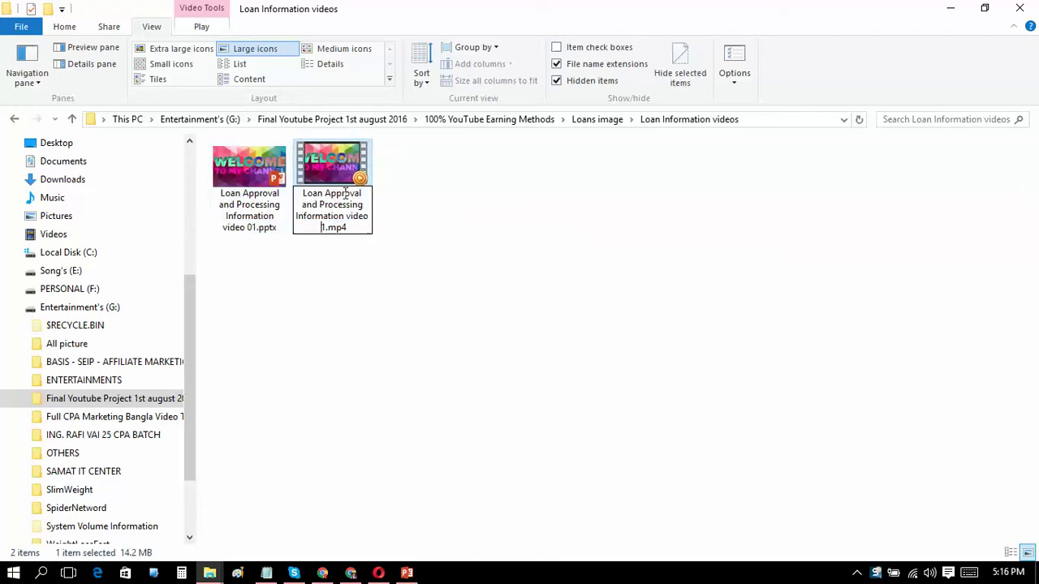
text(0)
click(394, 379)
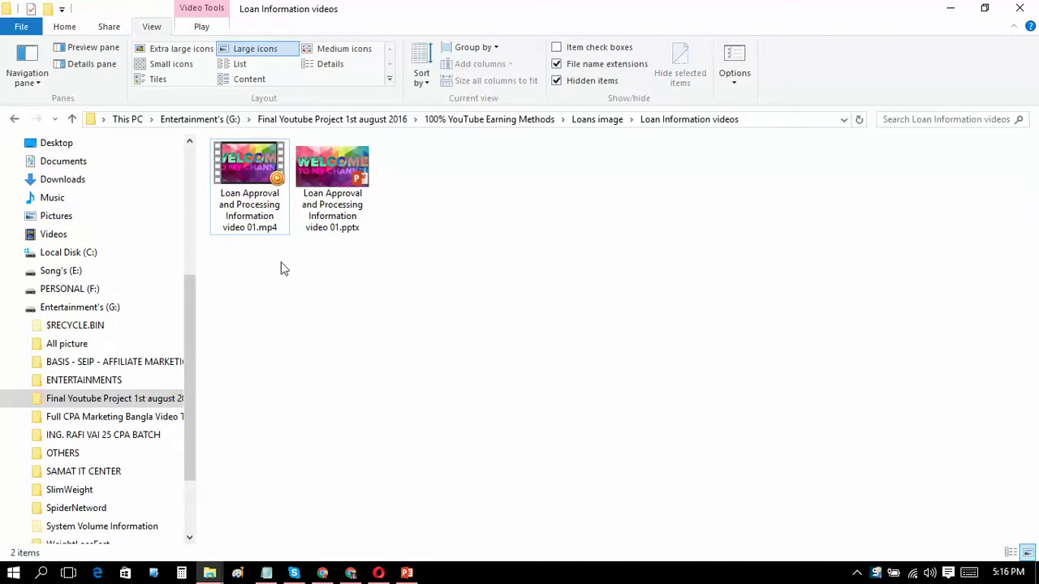
click(263, 214)
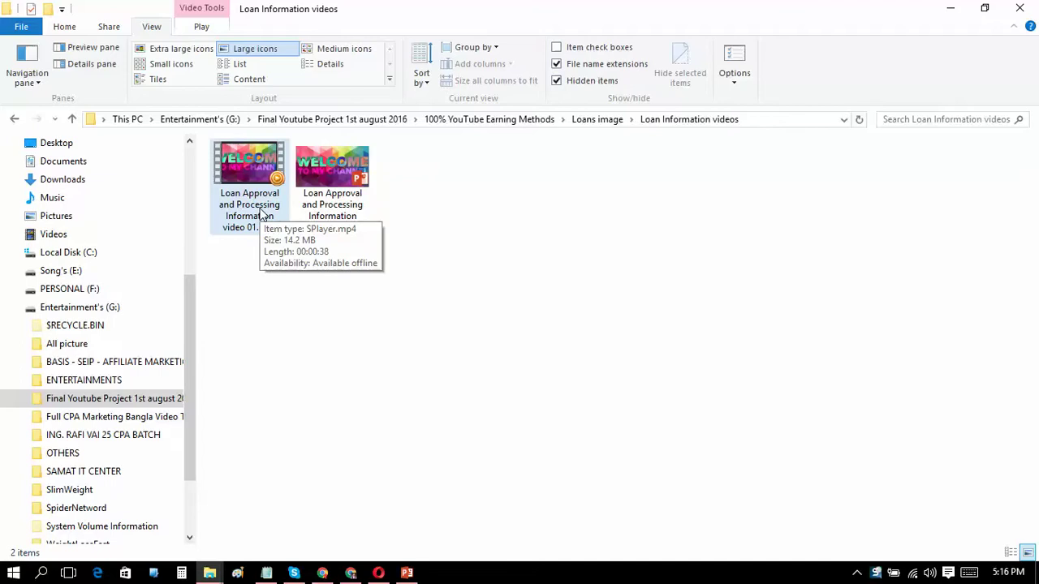
double_click(263, 215)
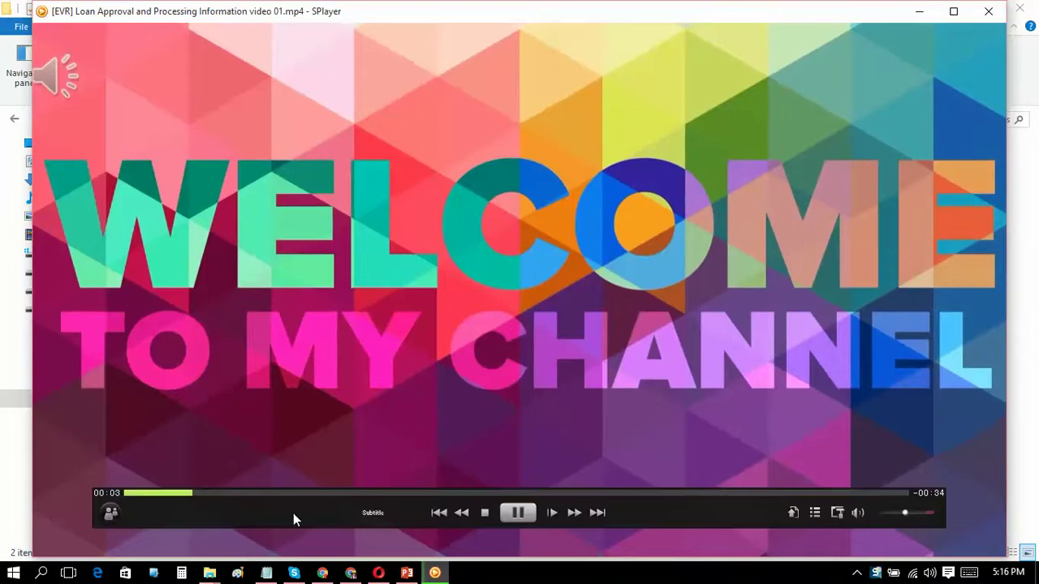
Step: Skip through the video to 00:23, pause at 00:32, and jump to the end
click(442, 492)
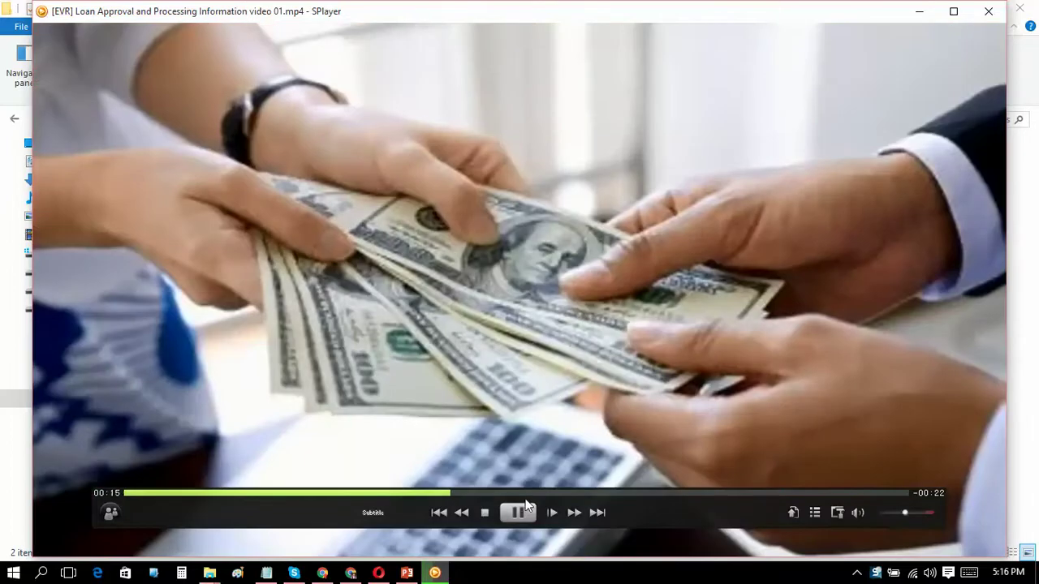
click(625, 493)
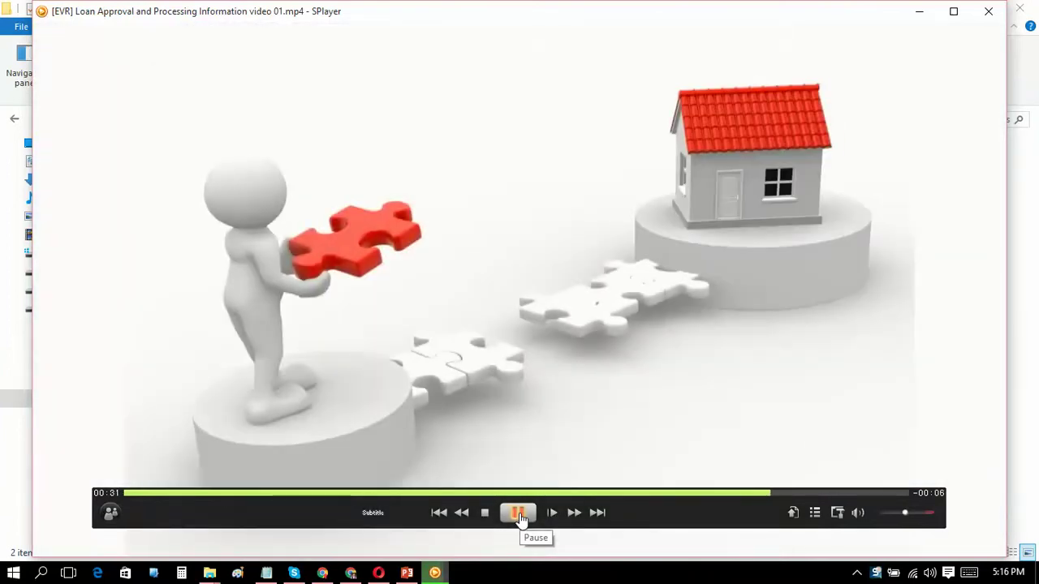
click(520, 515)
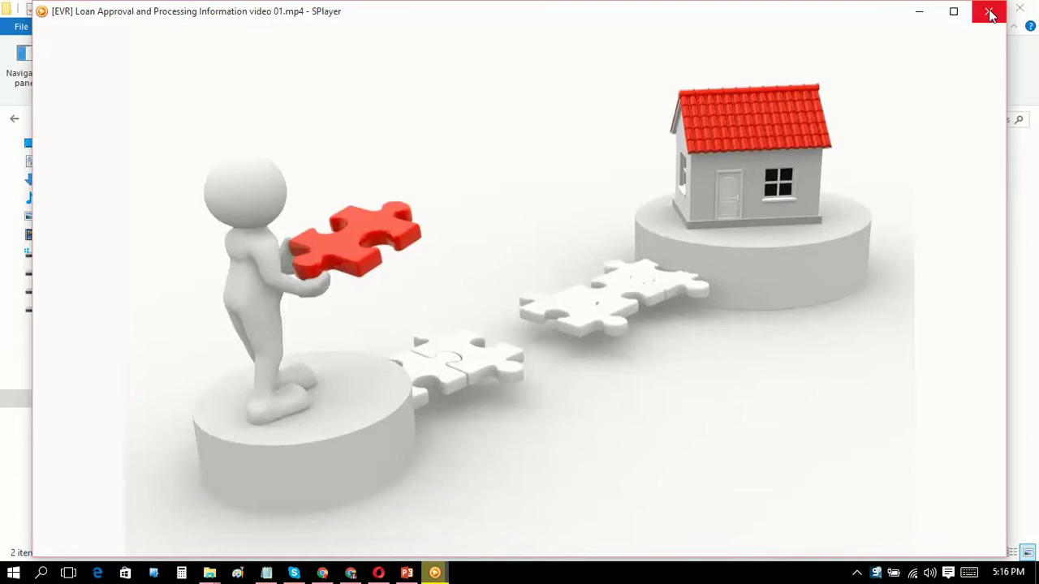
mouse_move(619, 478)
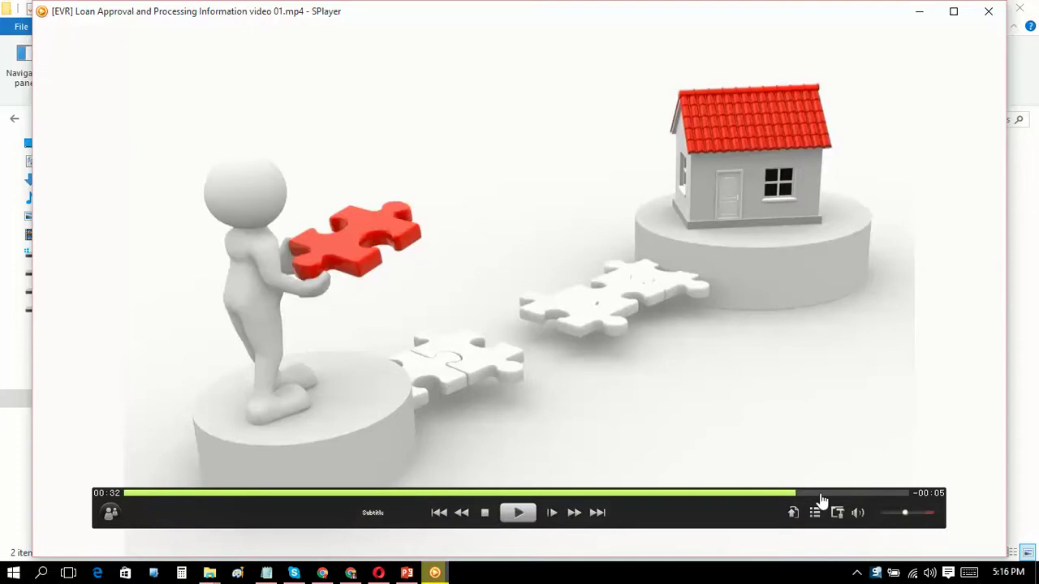
click(906, 493)
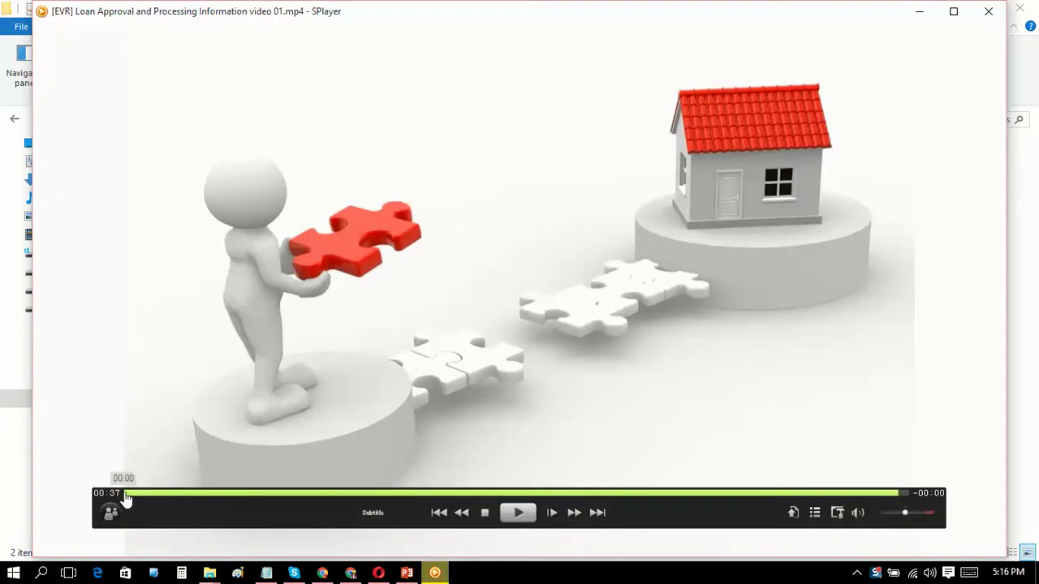
click(127, 496)
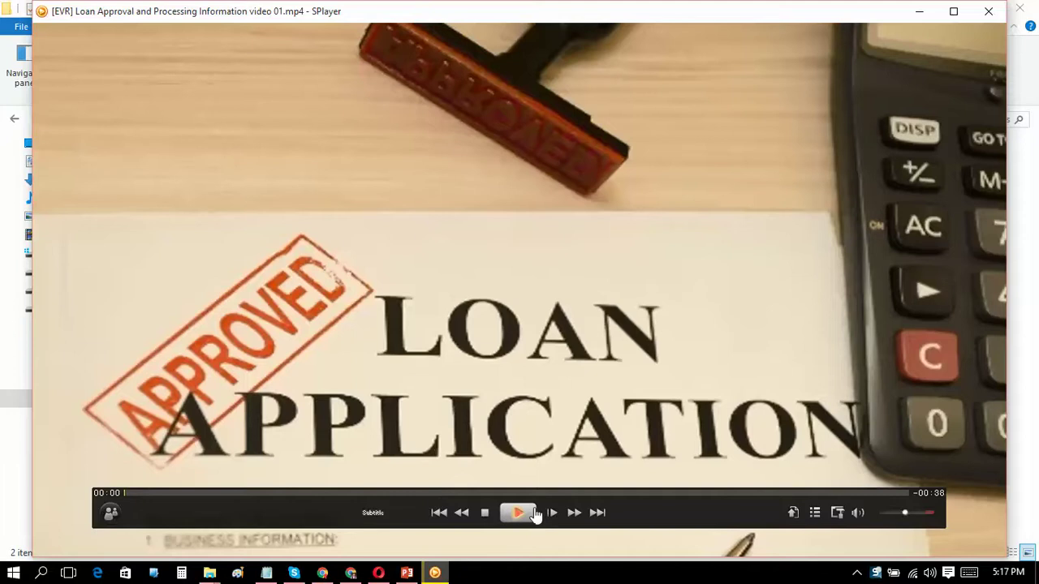
Step: Replay the video from the start, jump to 00:12, and pause at 00:17
click(519, 512)
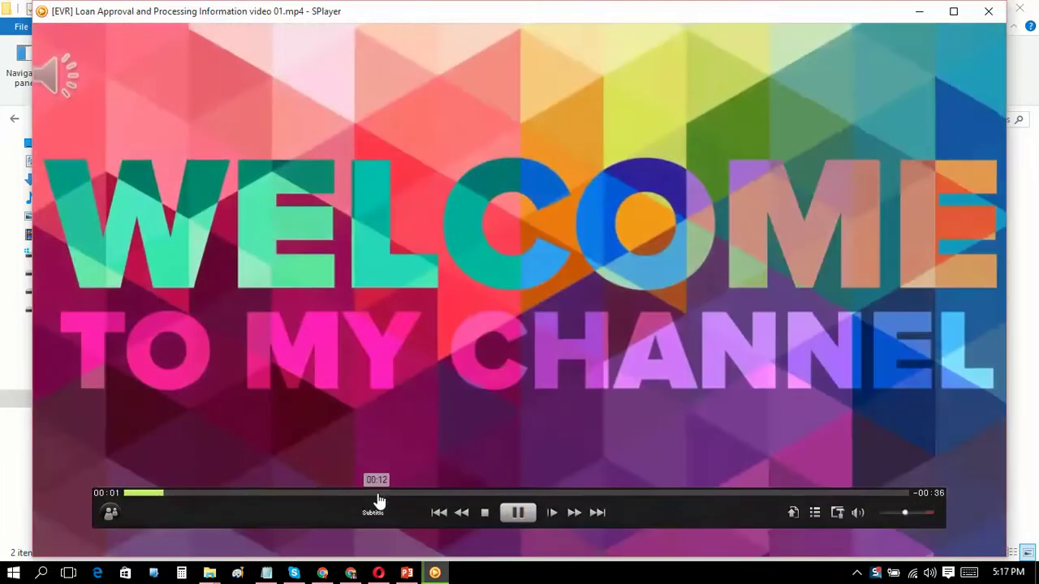
click(380, 494)
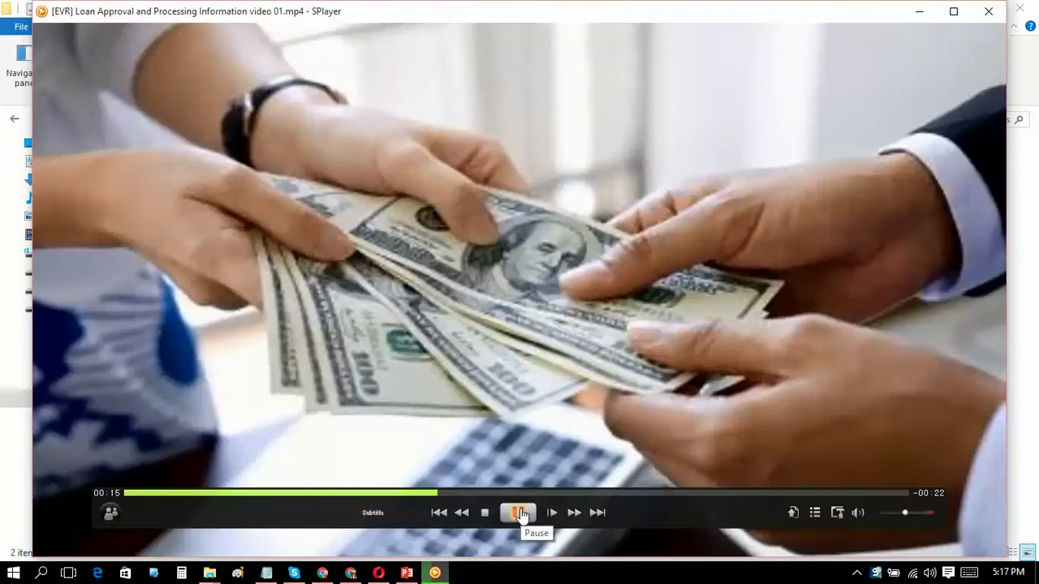
click(522, 516)
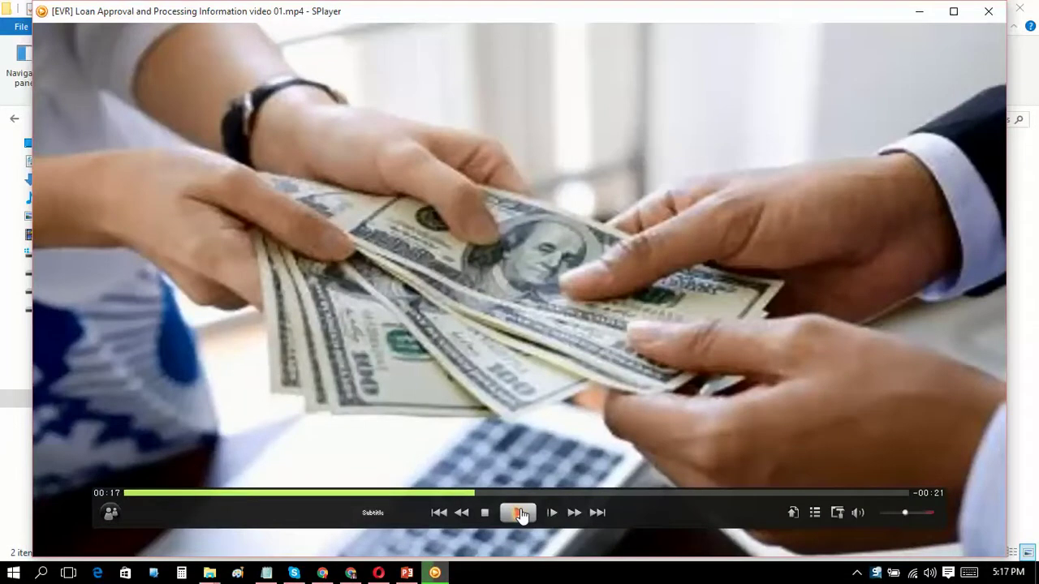